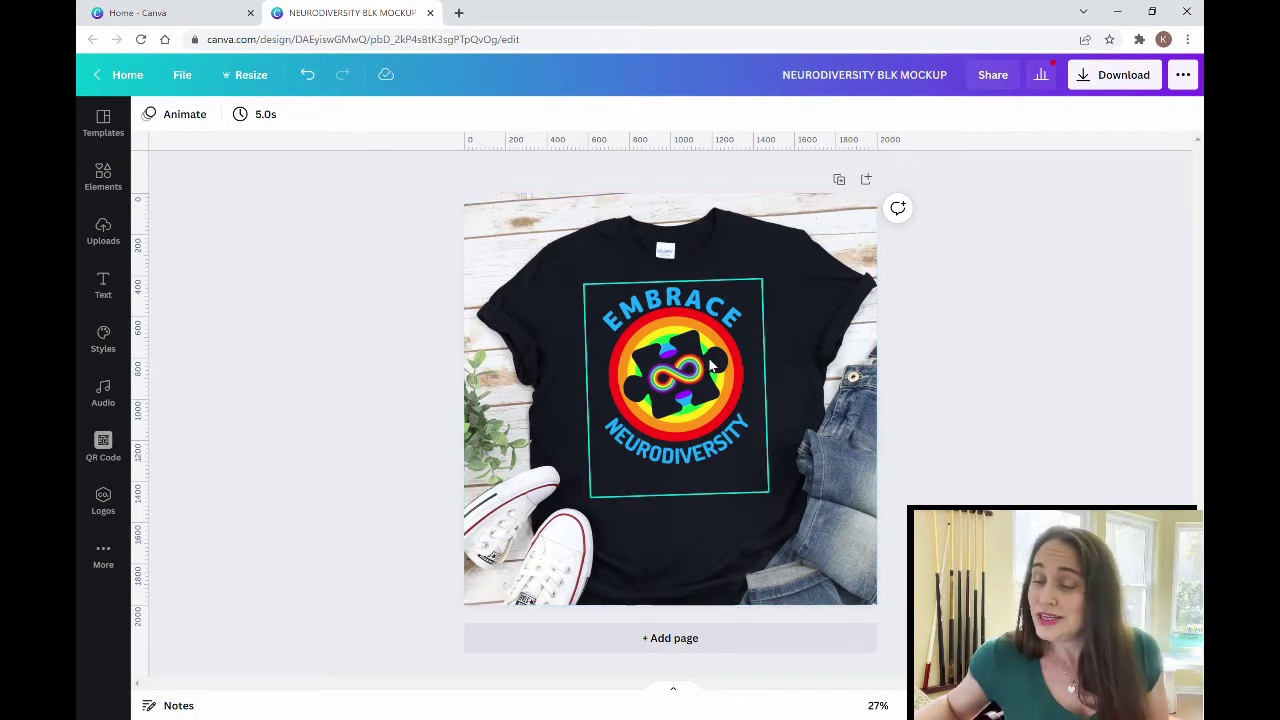
- Move the Embrace Neurodiversity graphic off the shirt to the mockup's corners, then back toward the shirt's chest
left_click_drag(710, 366, 867, 526)
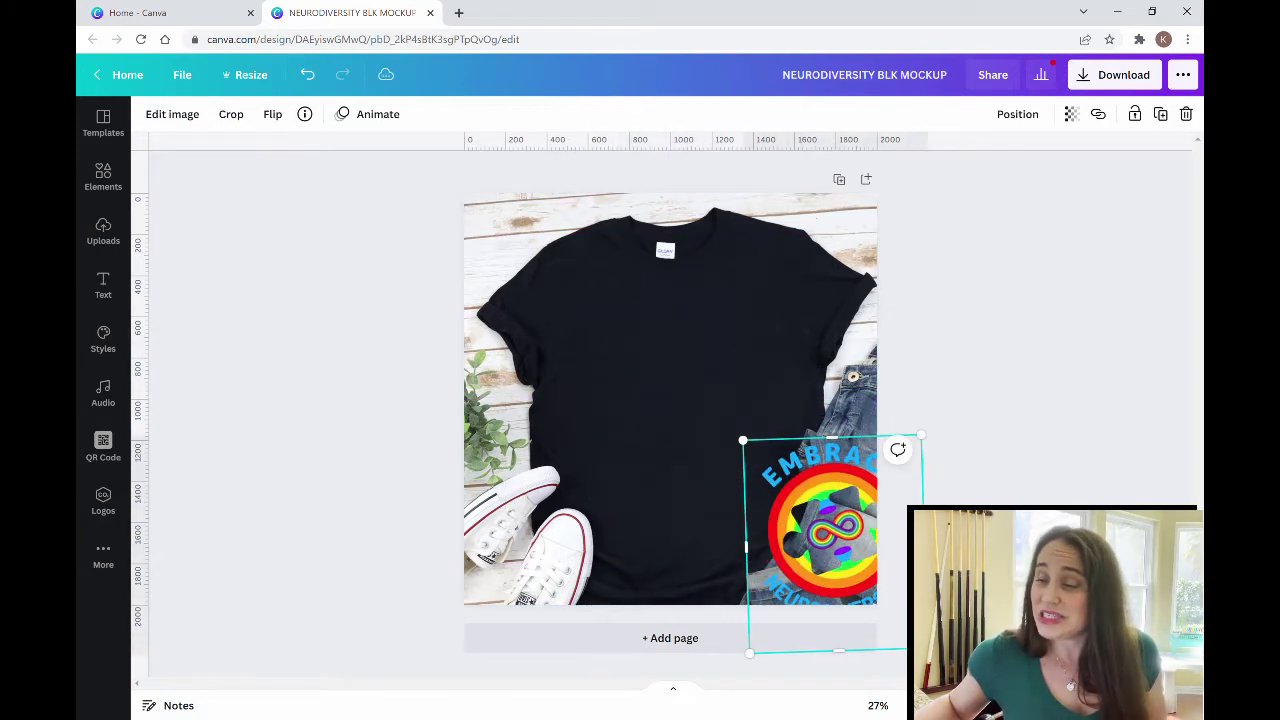
left_click_drag(826, 565, 521, 280)
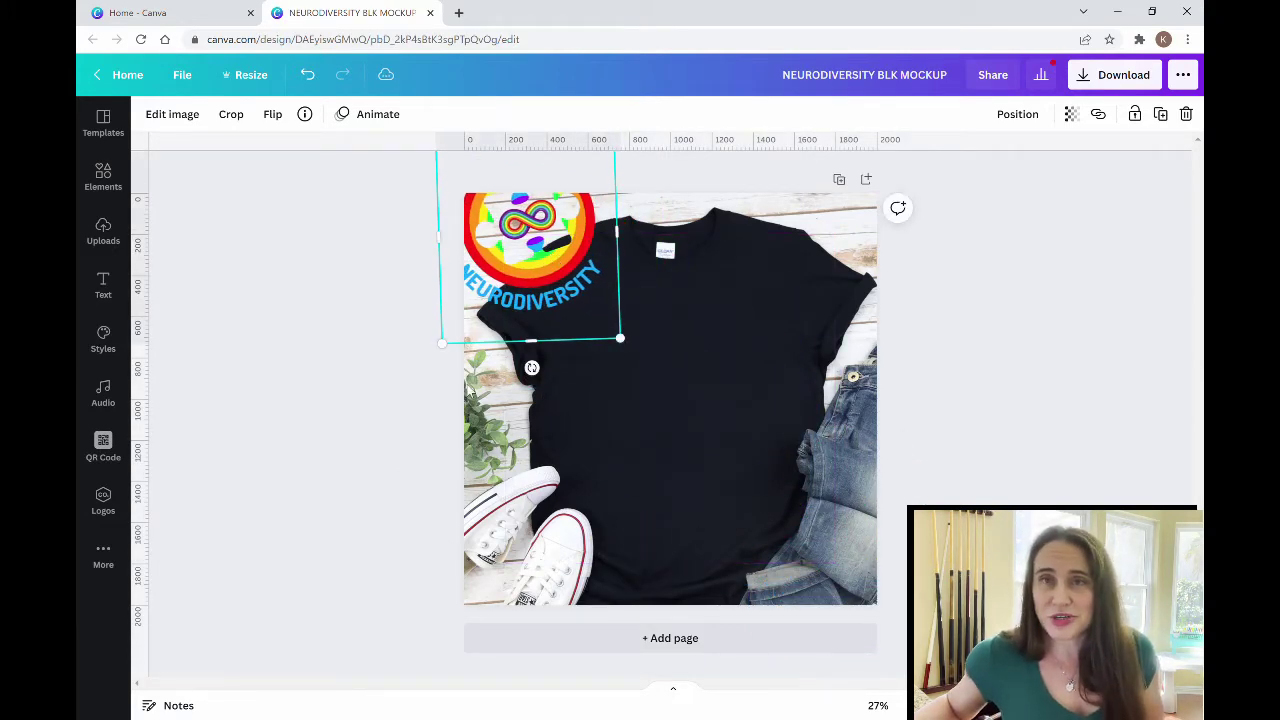
left_click_drag(533, 270, 677, 436)
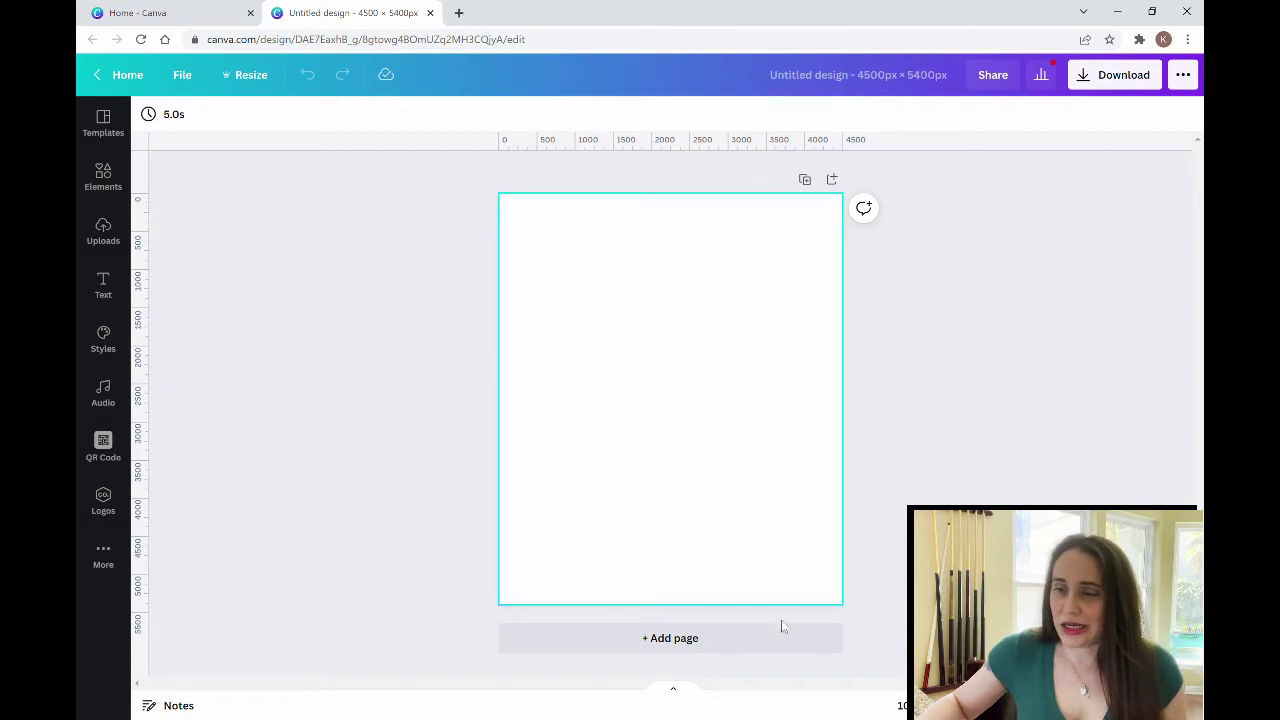
- Set the blank page's background colour to black
left_click(713, 445)
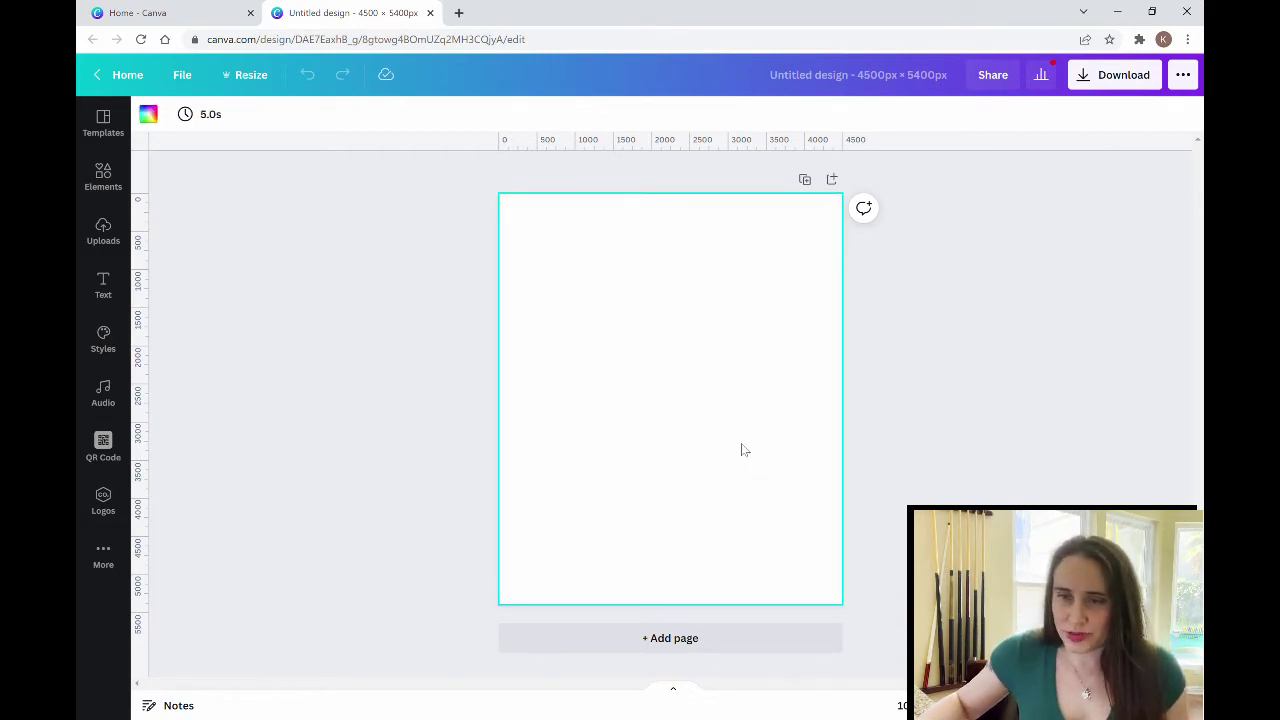
left_click(149, 114)
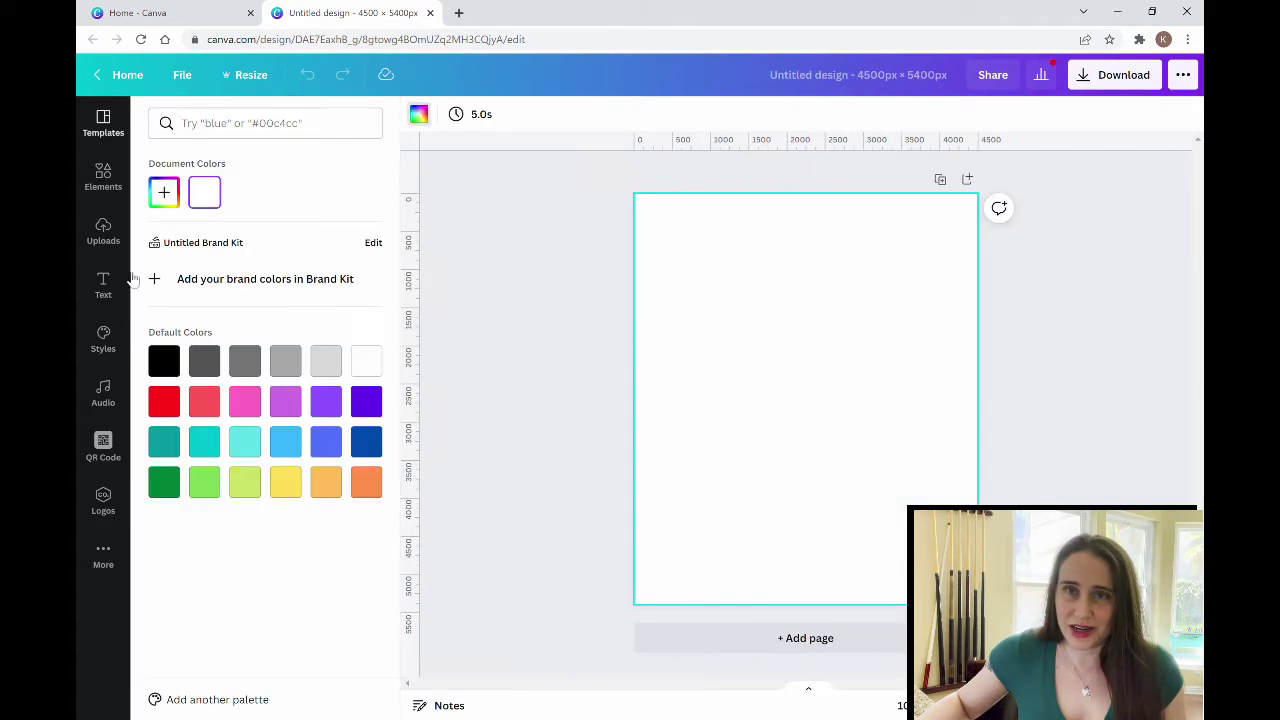
left_click(164, 362)
left_click(456, 305)
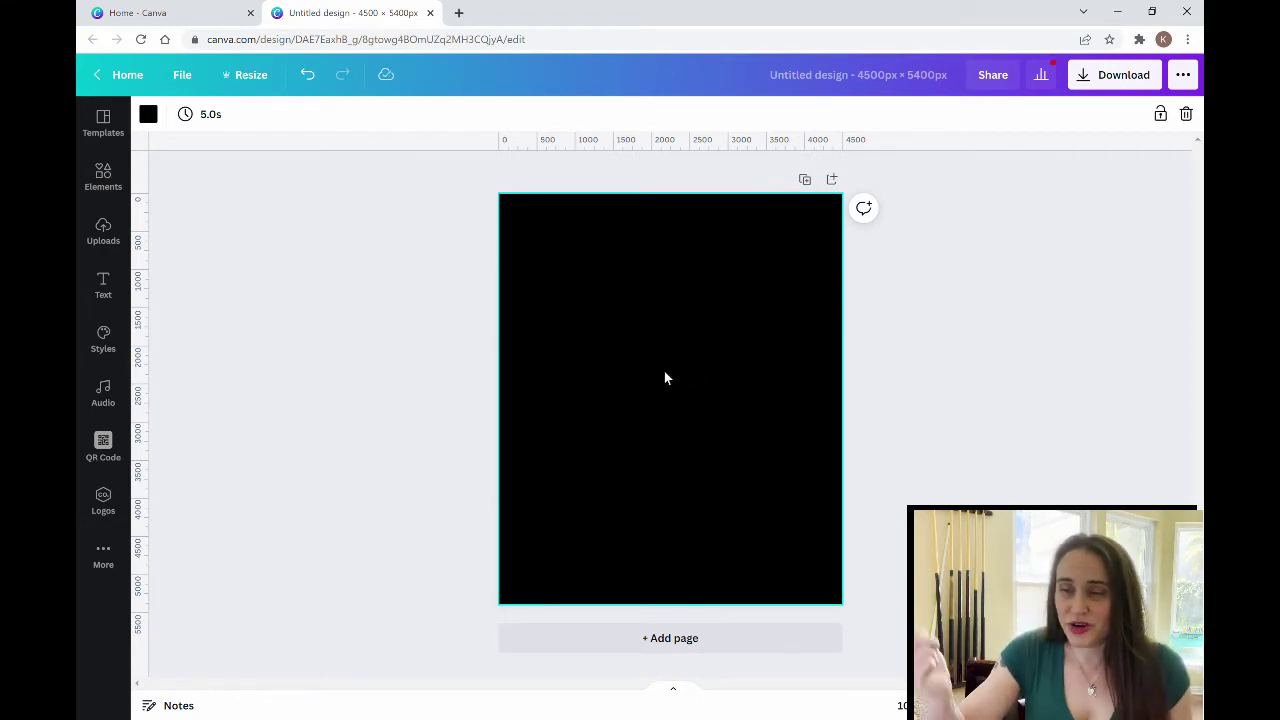
- Add a circle to the page and colour it bright red (#FF1616)
key("c")
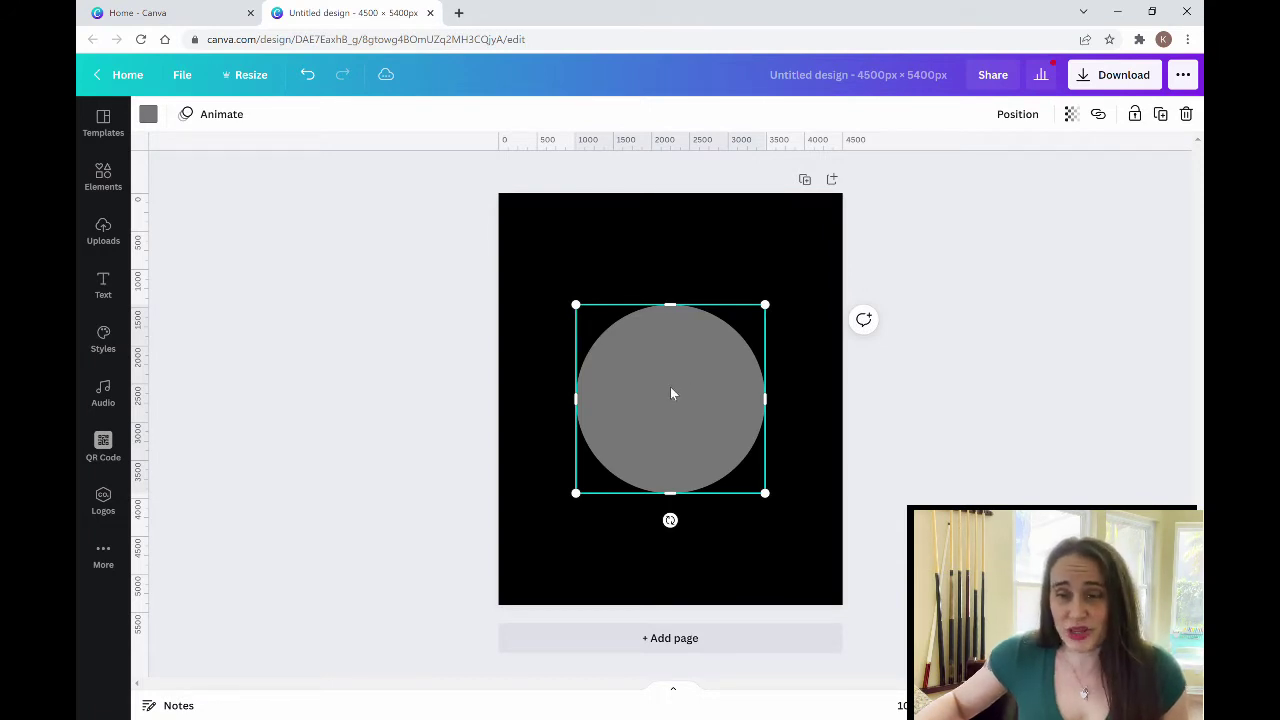
left_click(150, 116)
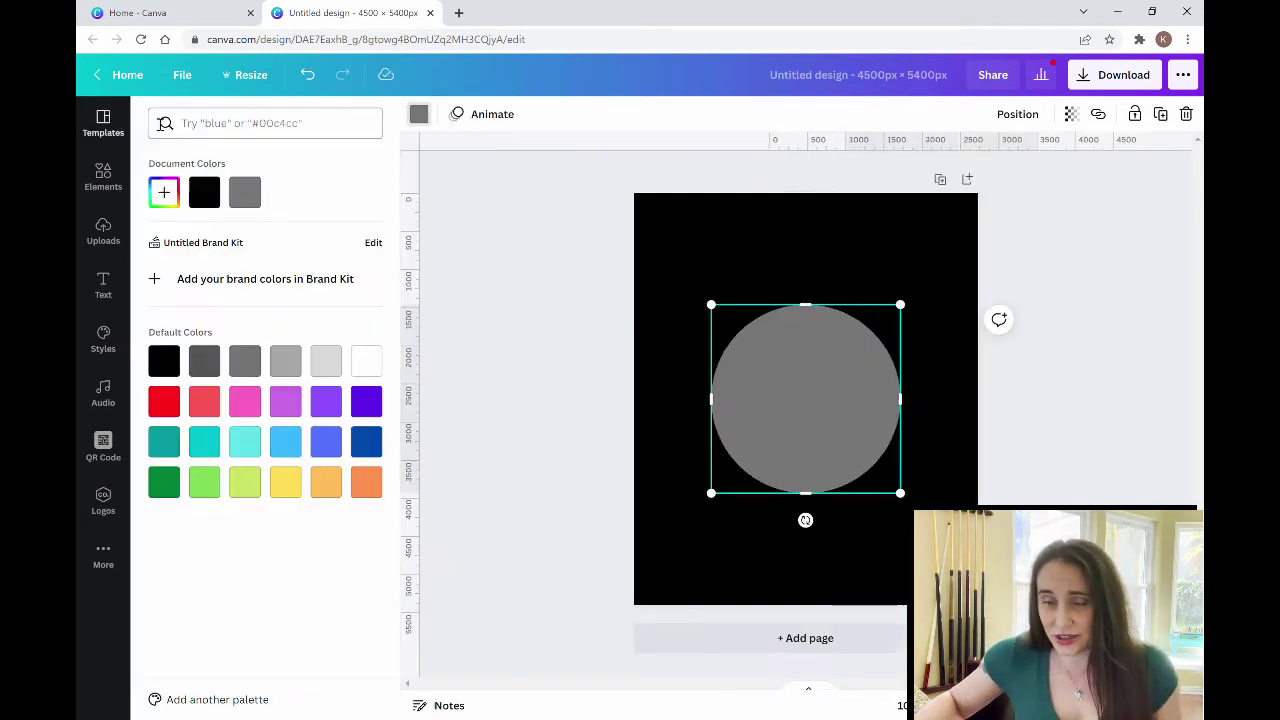
left_click(165, 401)
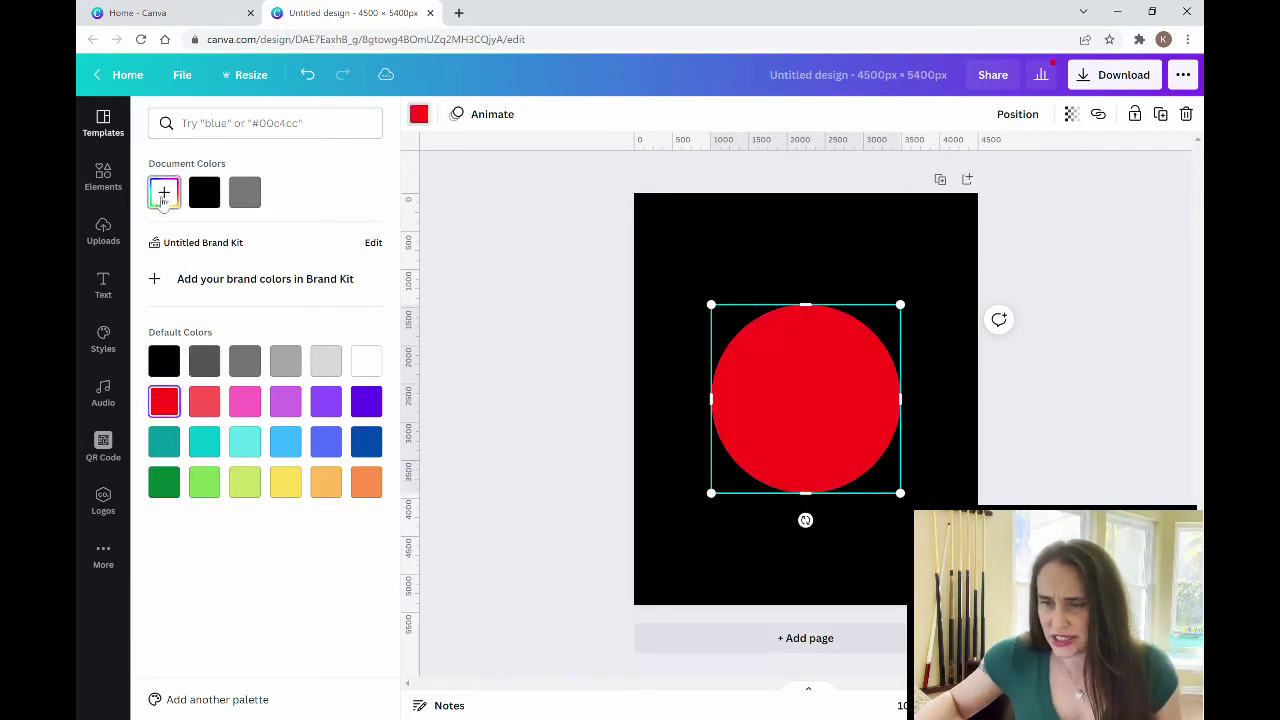
left_click(163, 194)
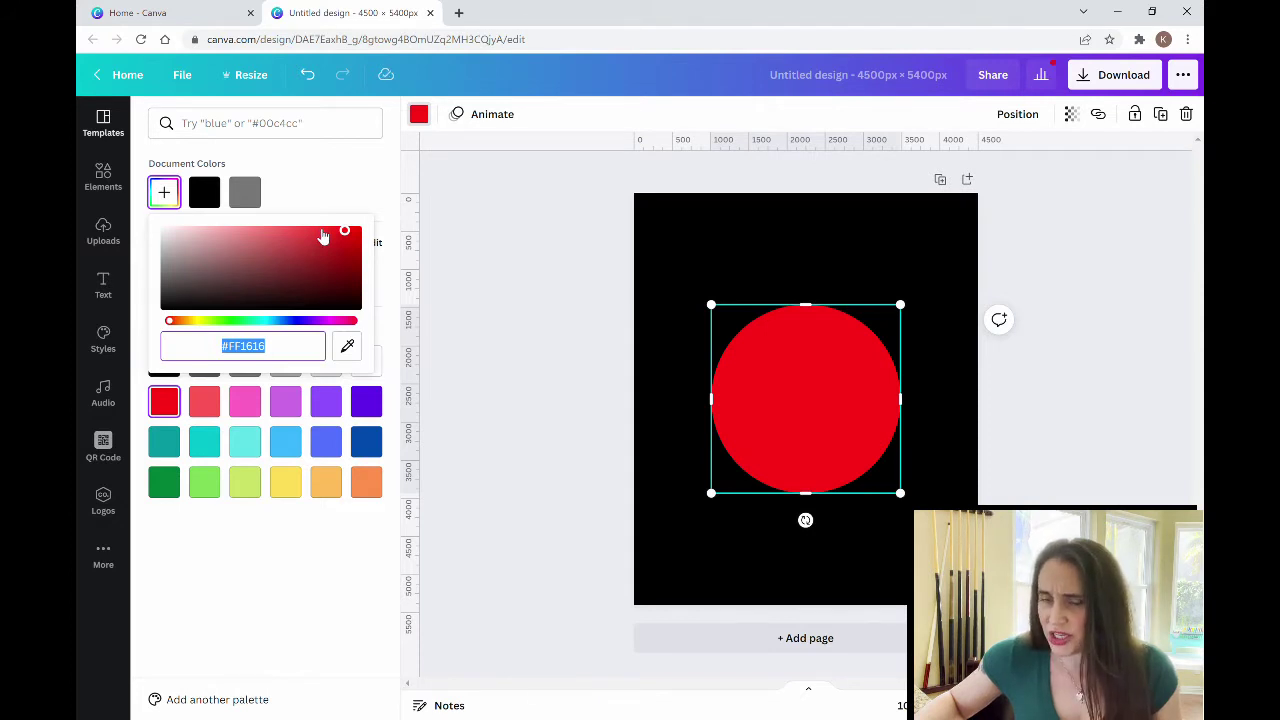
left_click(517, 248)
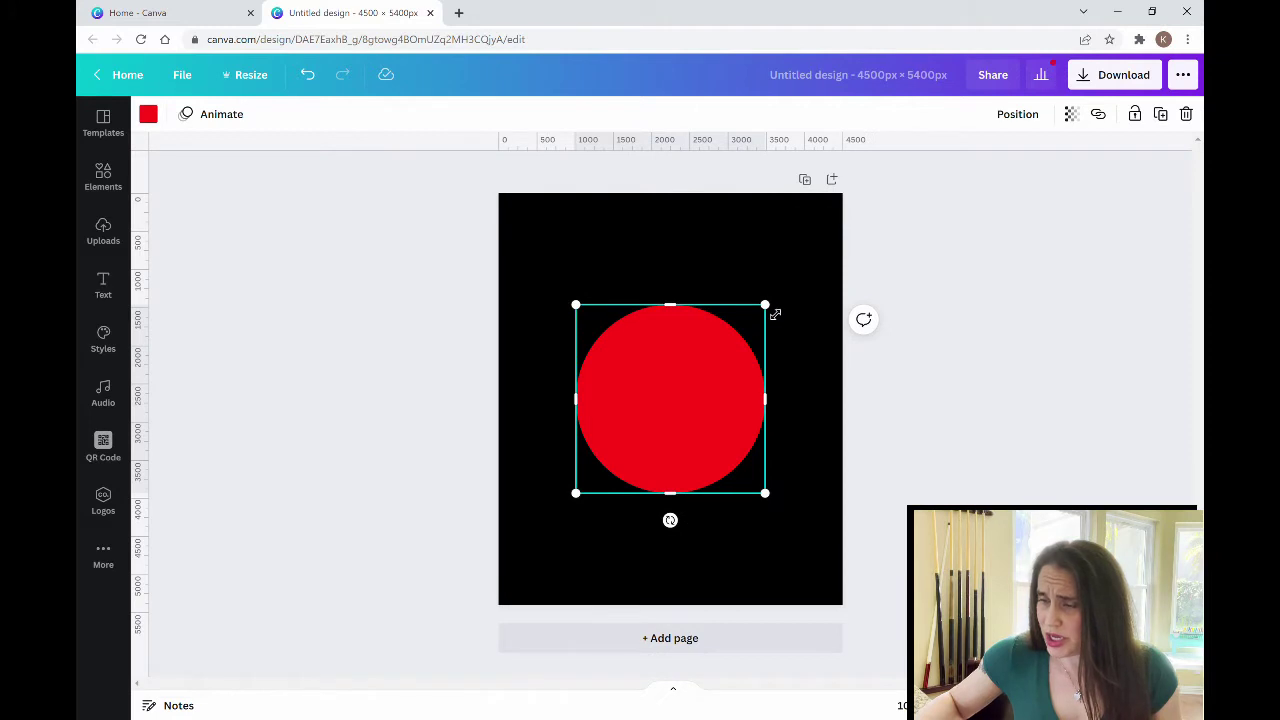
- Enlarge the red circle to about 3400 px wide and centre it on the page
left_click_drag(775, 314, 832, 254)
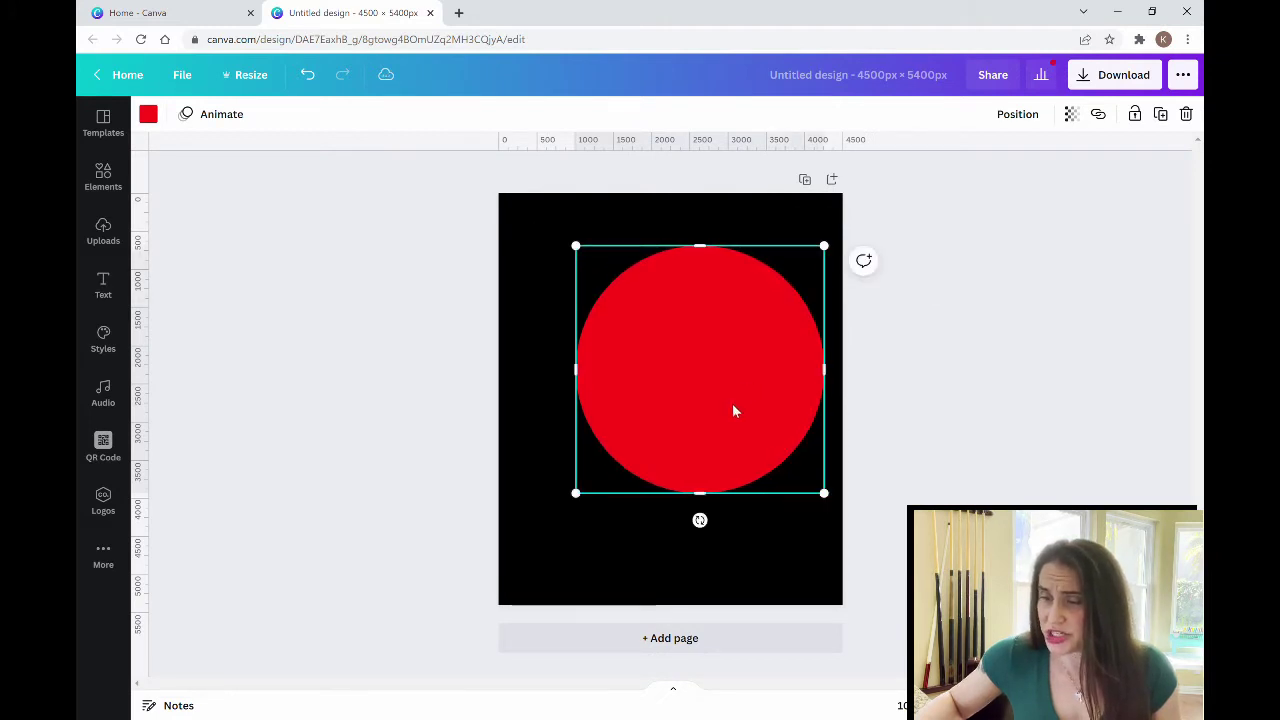
left_click_drag(733, 405, 728, 414)
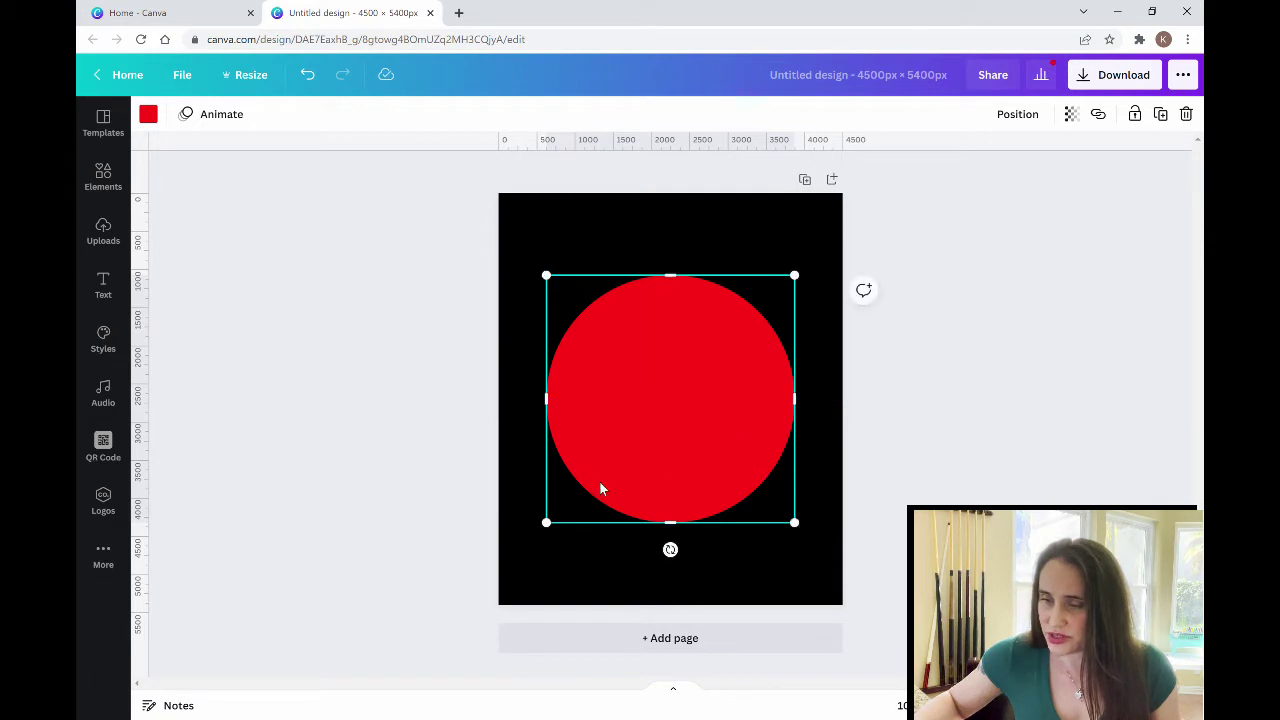
left_click_drag(546, 523, 532, 536)
left_click_drag(632, 462, 639, 455)
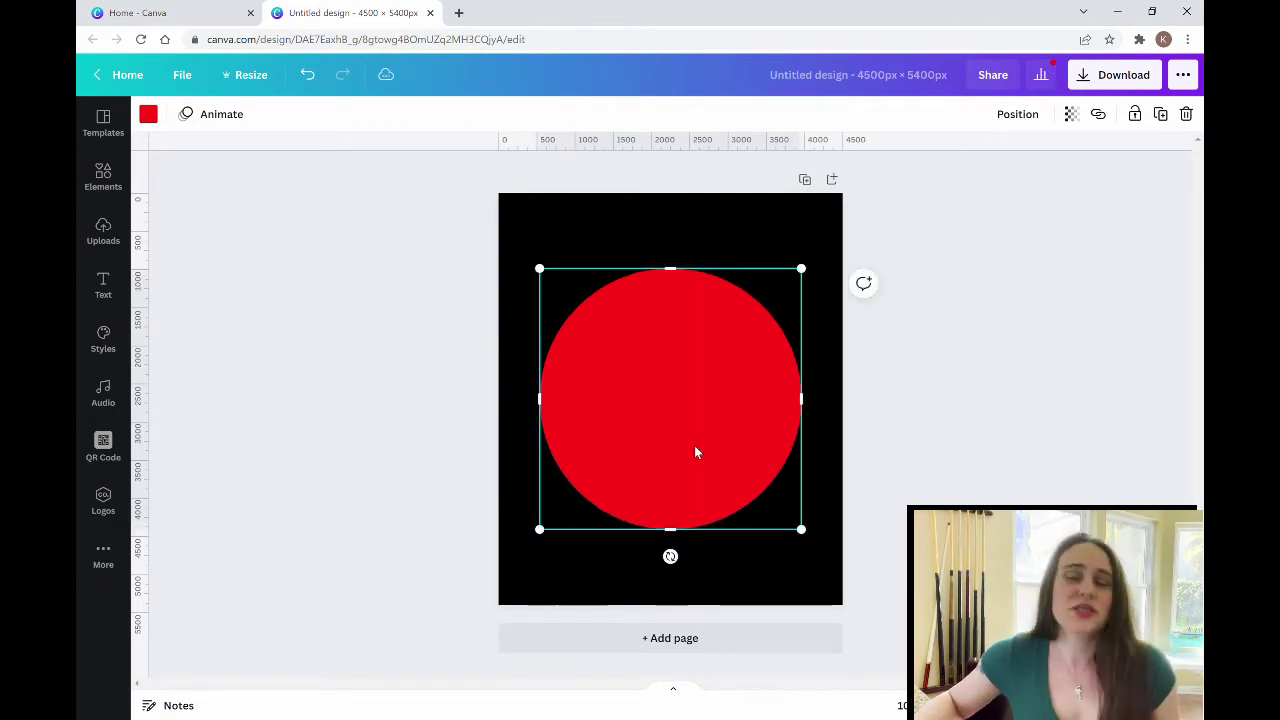
left_click(917, 428)
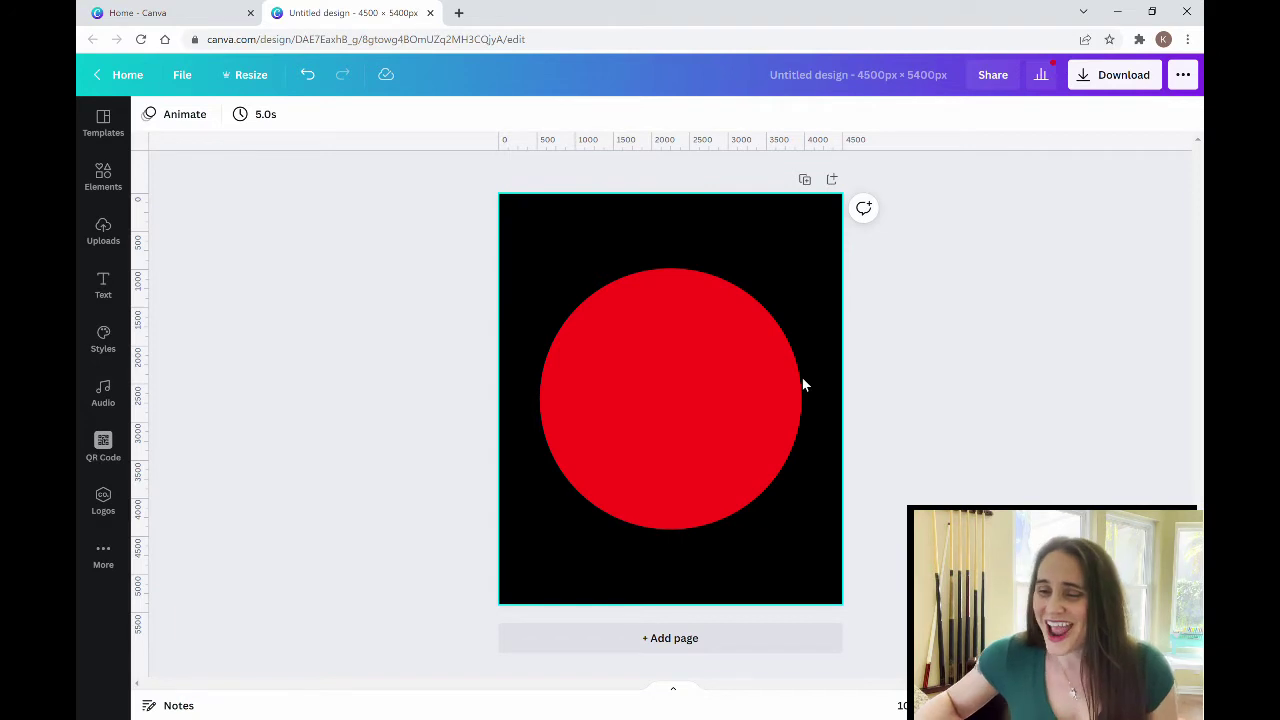
- Add a second circle on top of the red one and colour it orange (#FF9416)
key("c")
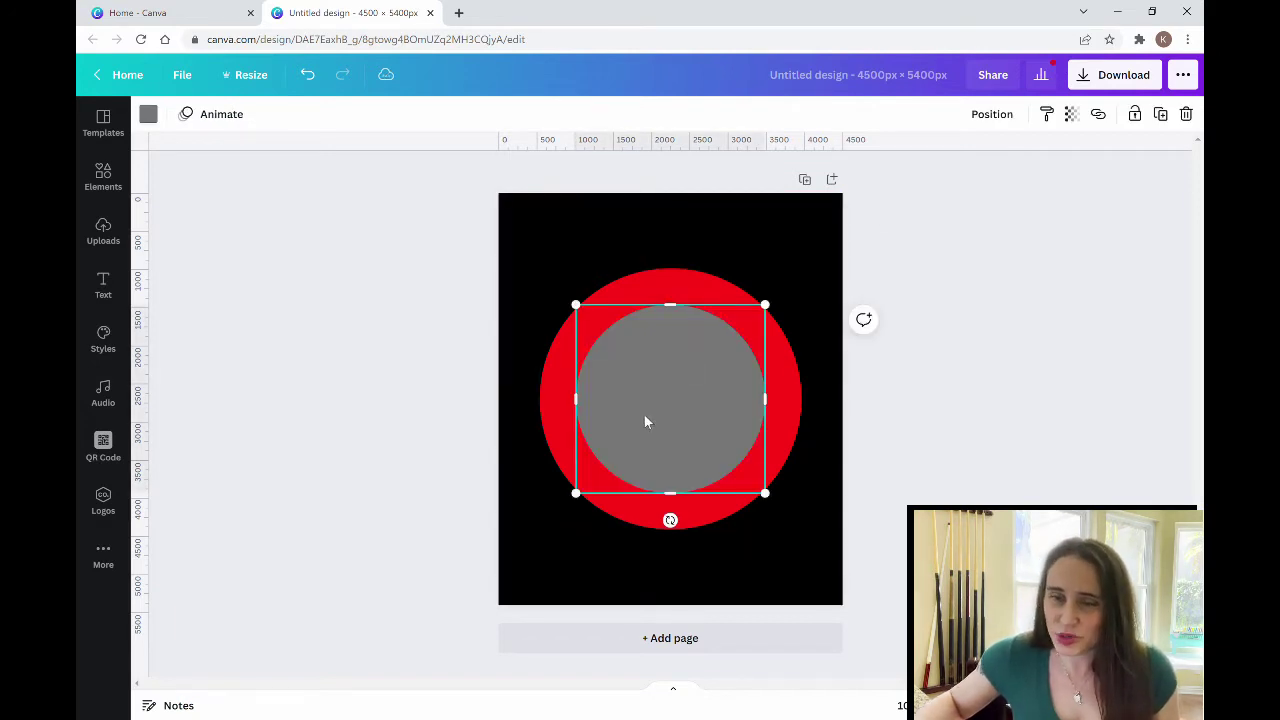
left_click(152, 116)
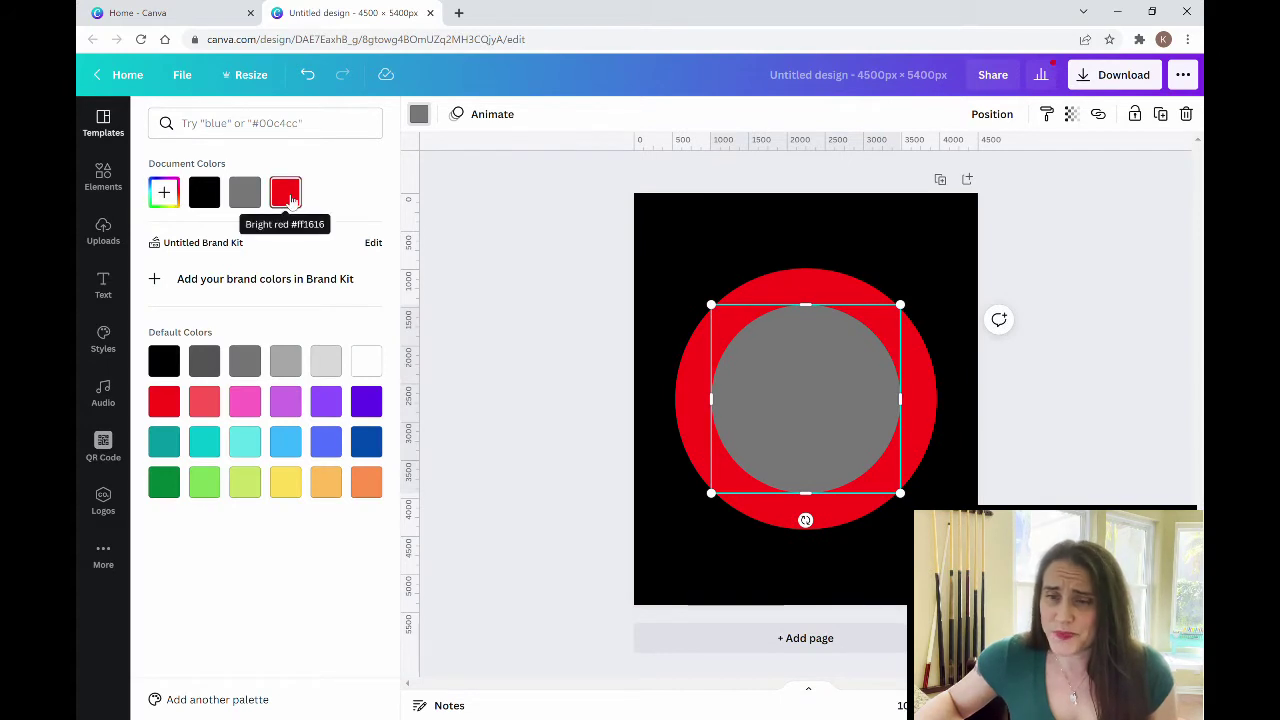
left_click(288, 196)
left_click(164, 192)
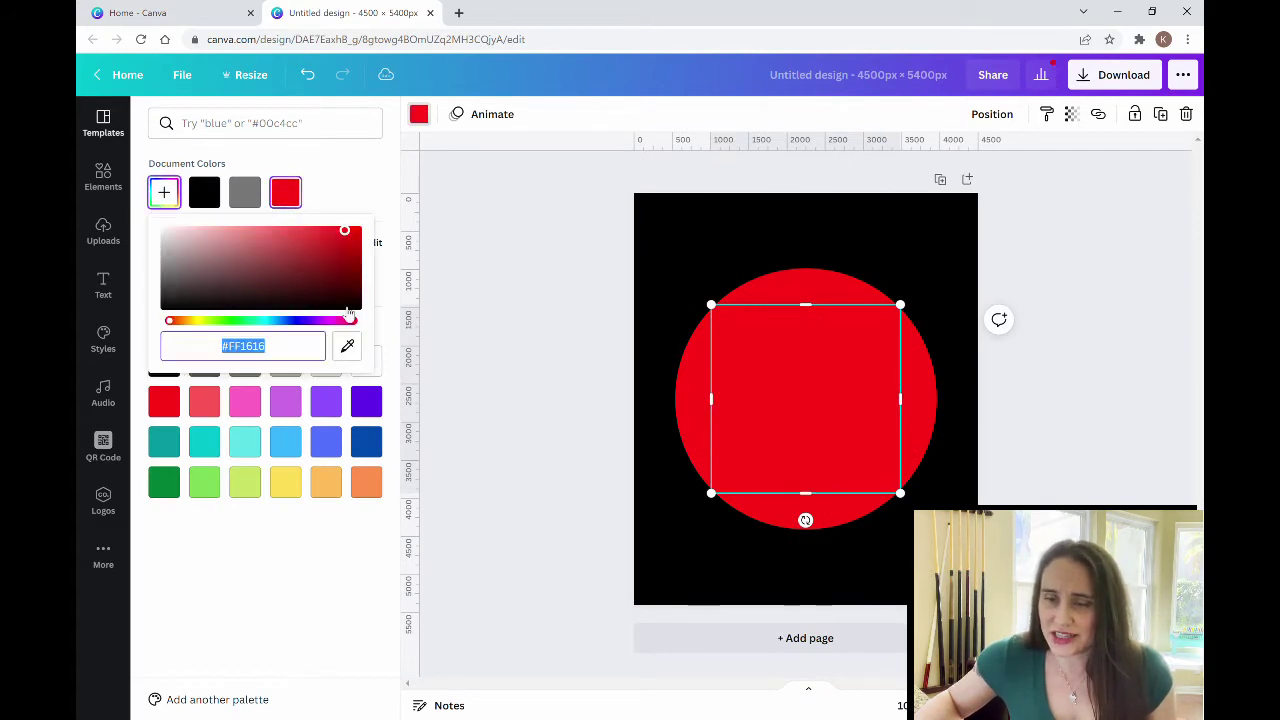
left_click_drag(348, 318, 193, 330)
left_click(178, 330)
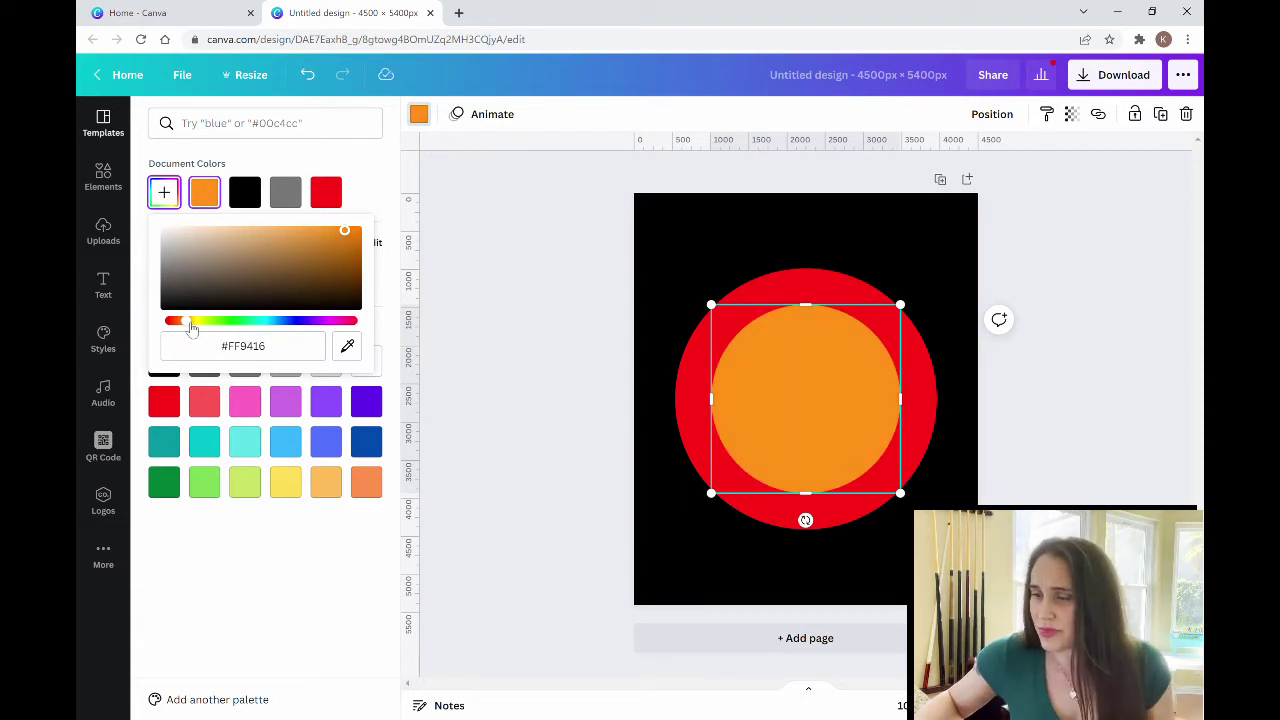
left_click(531, 298)
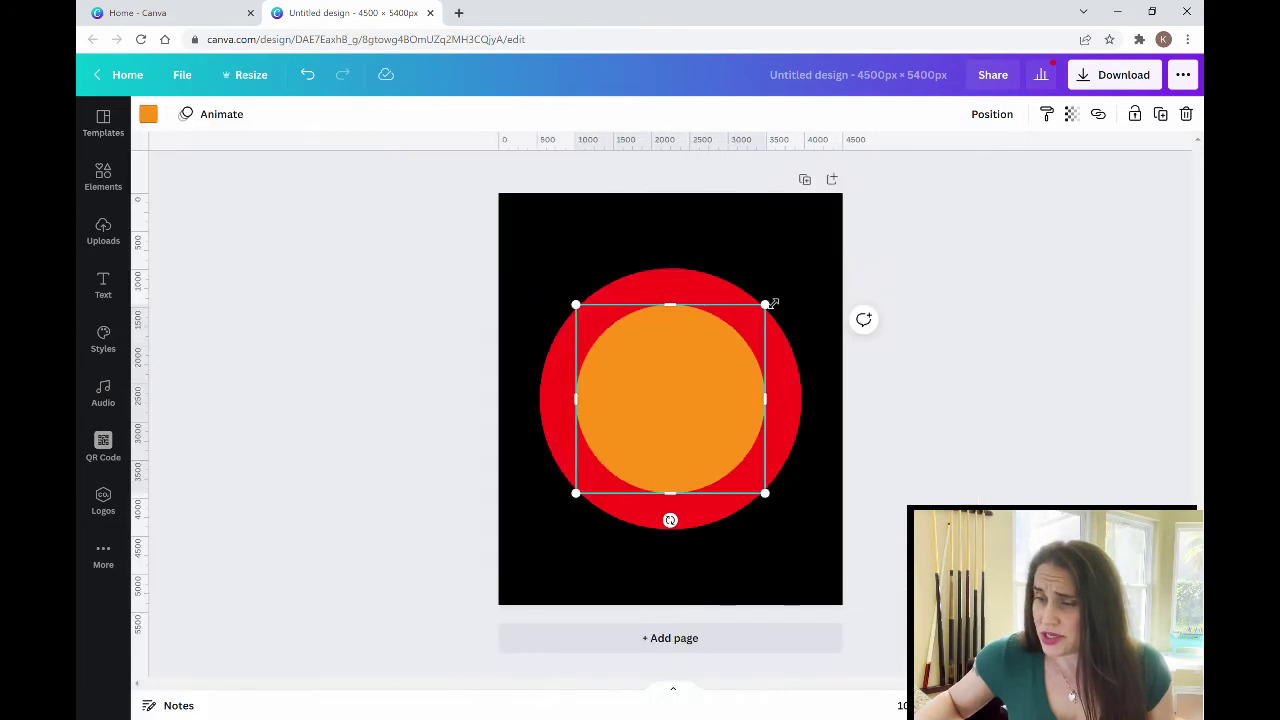
- Enlarge the orange circle to about 2950 px wide and centre it inside the red circle, leaving an even red ring
left_click_drag(766, 305, 820, 292)
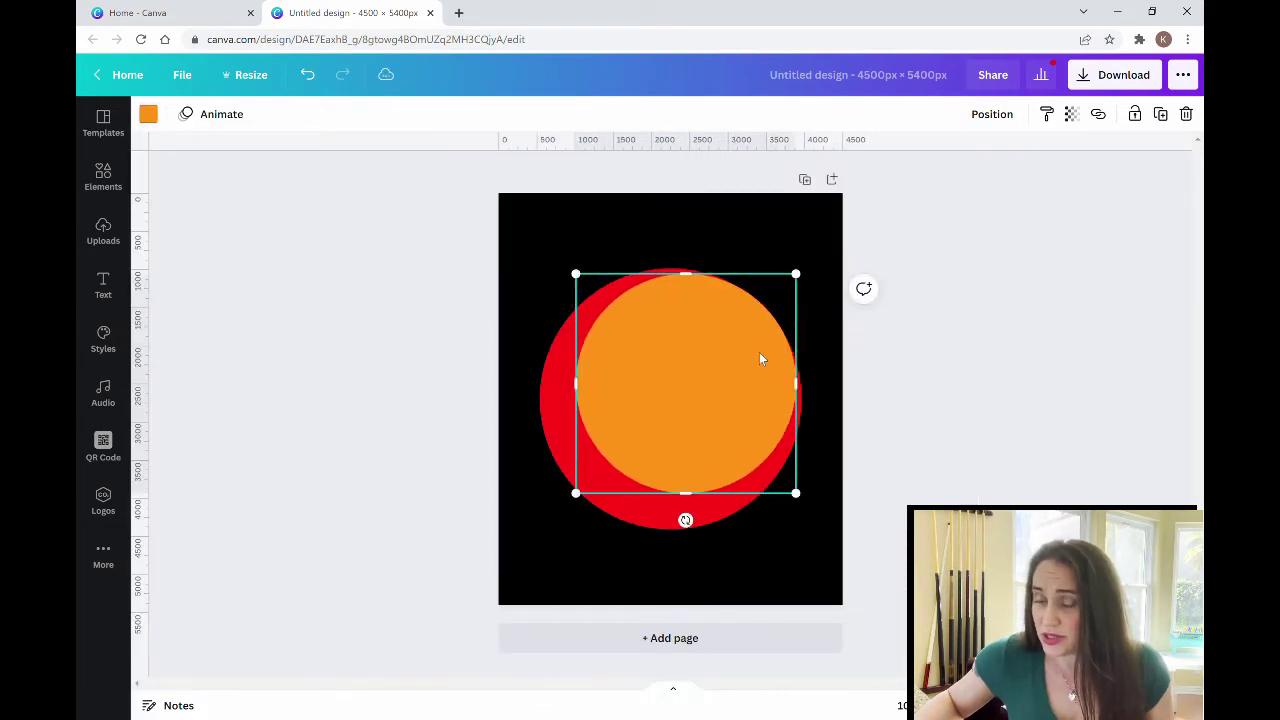
left_click_drag(749, 367, 734, 381)
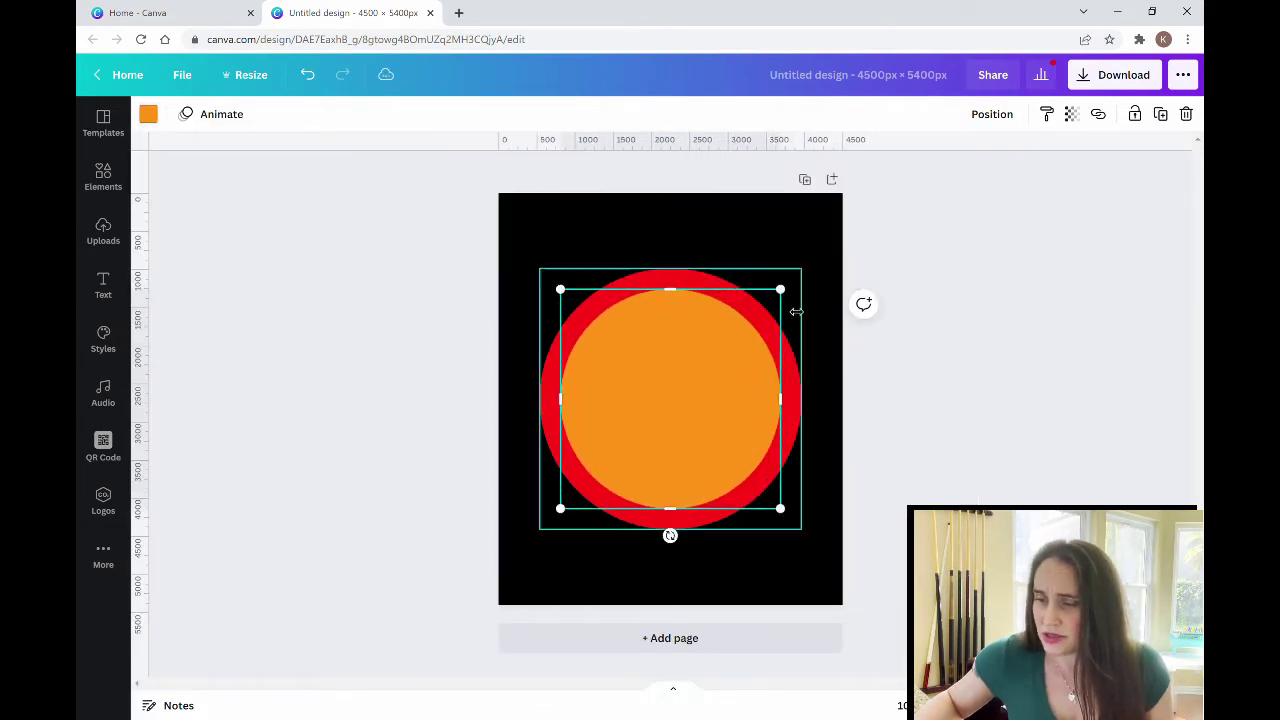
left_click_drag(783, 290, 791, 303)
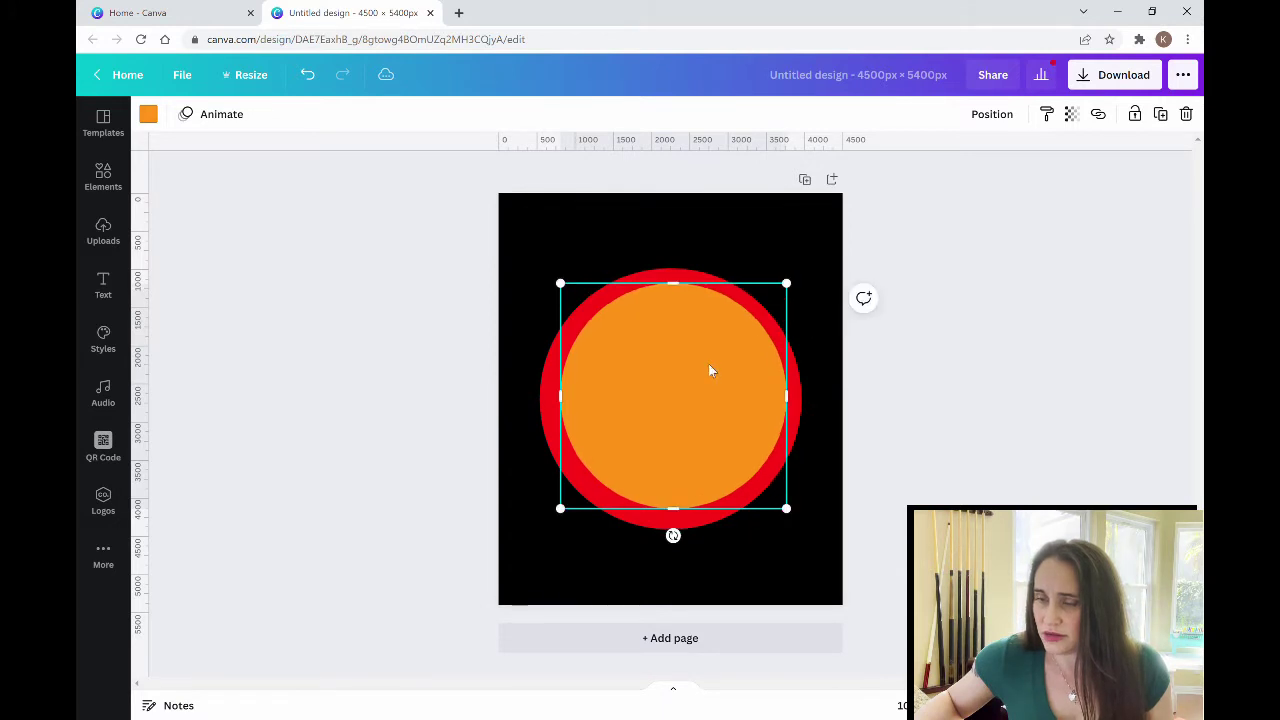
left_click_drag(708, 366, 714, 374)
key("Escape")
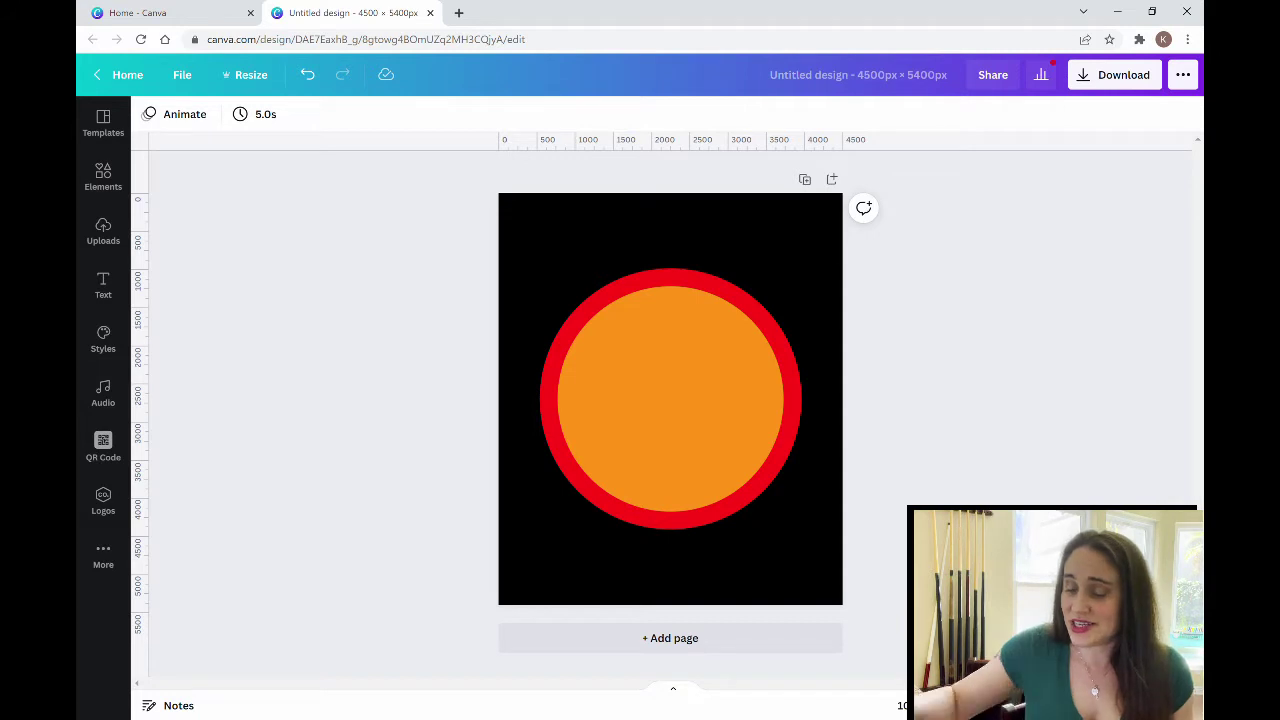
- Add a third circle at the centre of the orange one and colour it yellow (#FFE816)
key("c")
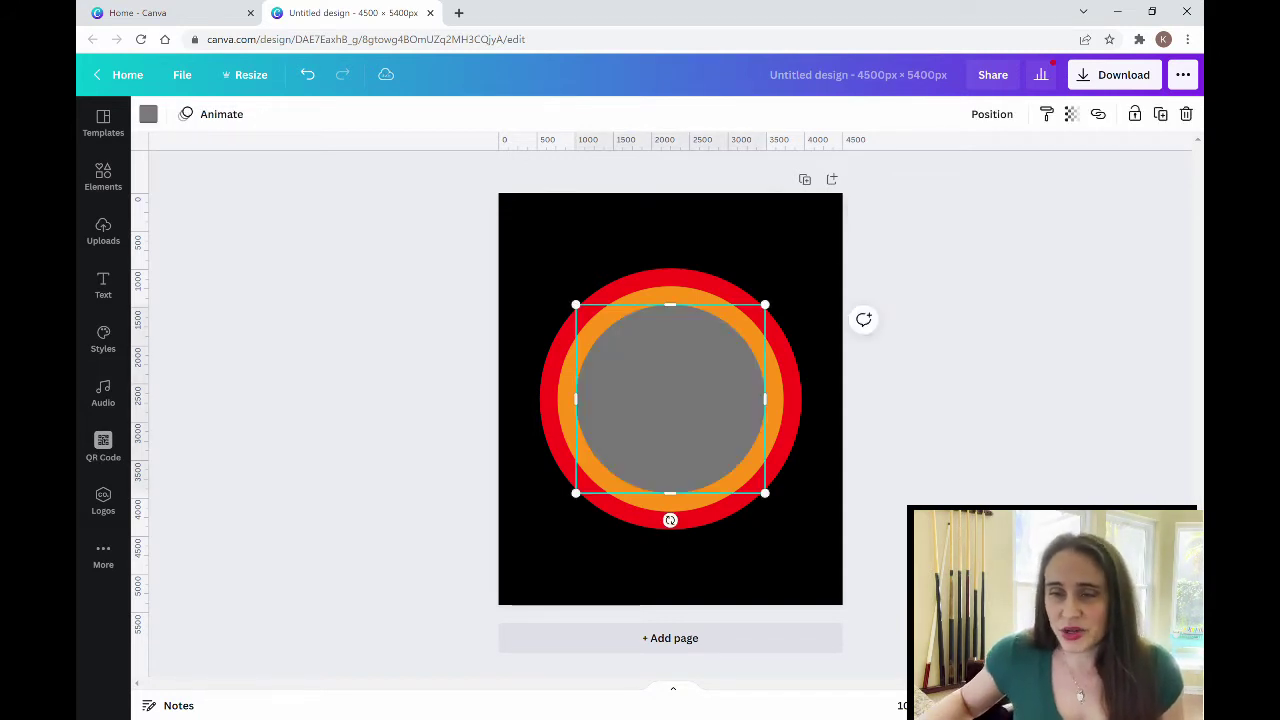
left_click(148, 114)
left_click(326, 192)
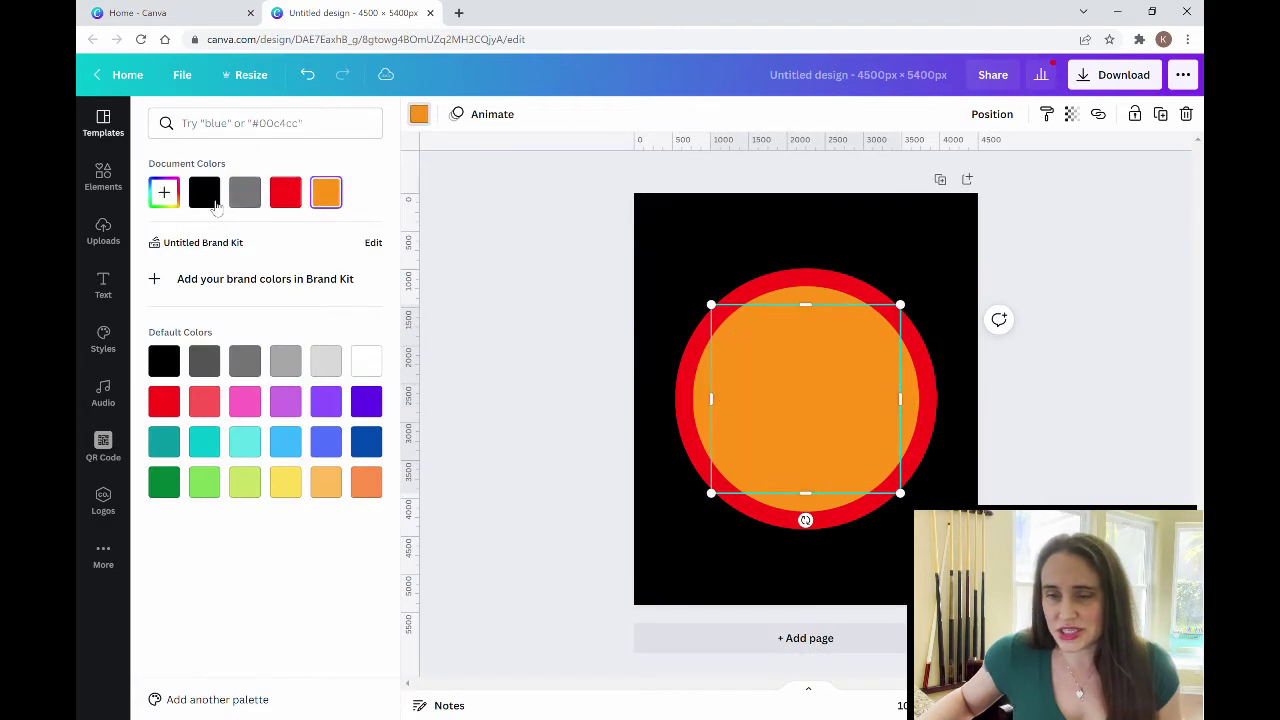
left_click(164, 192)
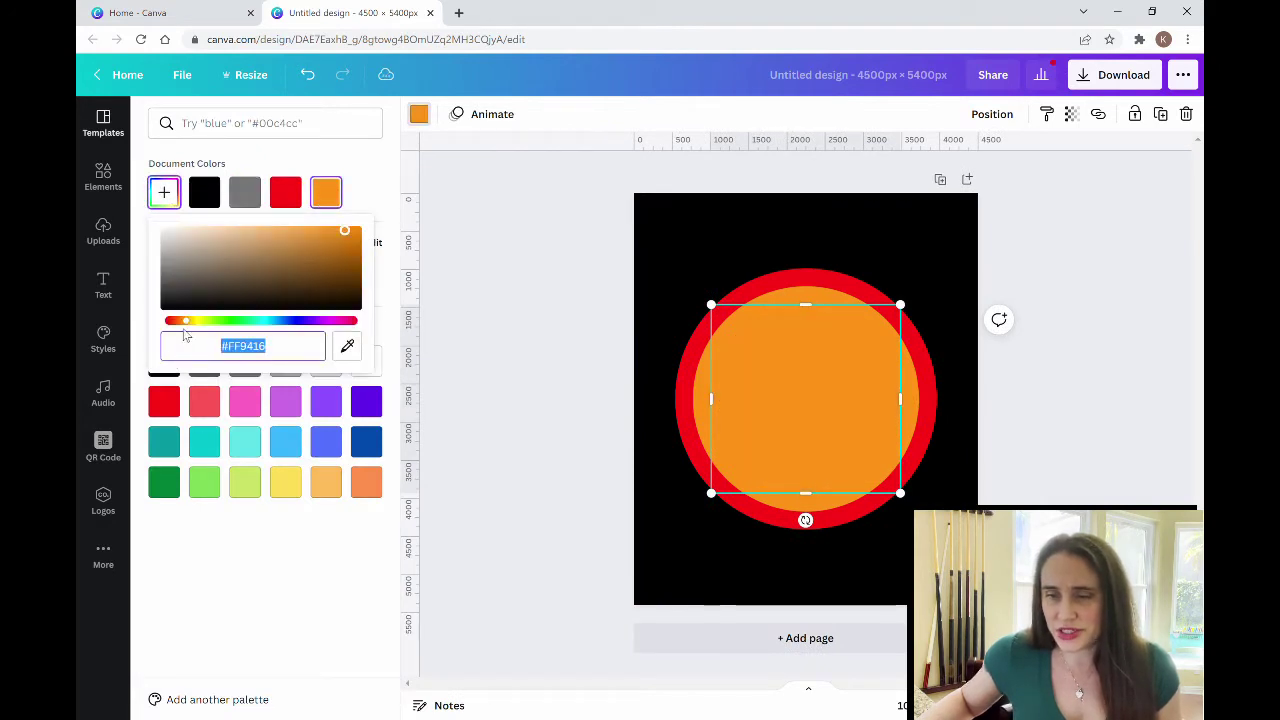
left_click(192, 328)
left_click_drag(192, 328, 203, 333)
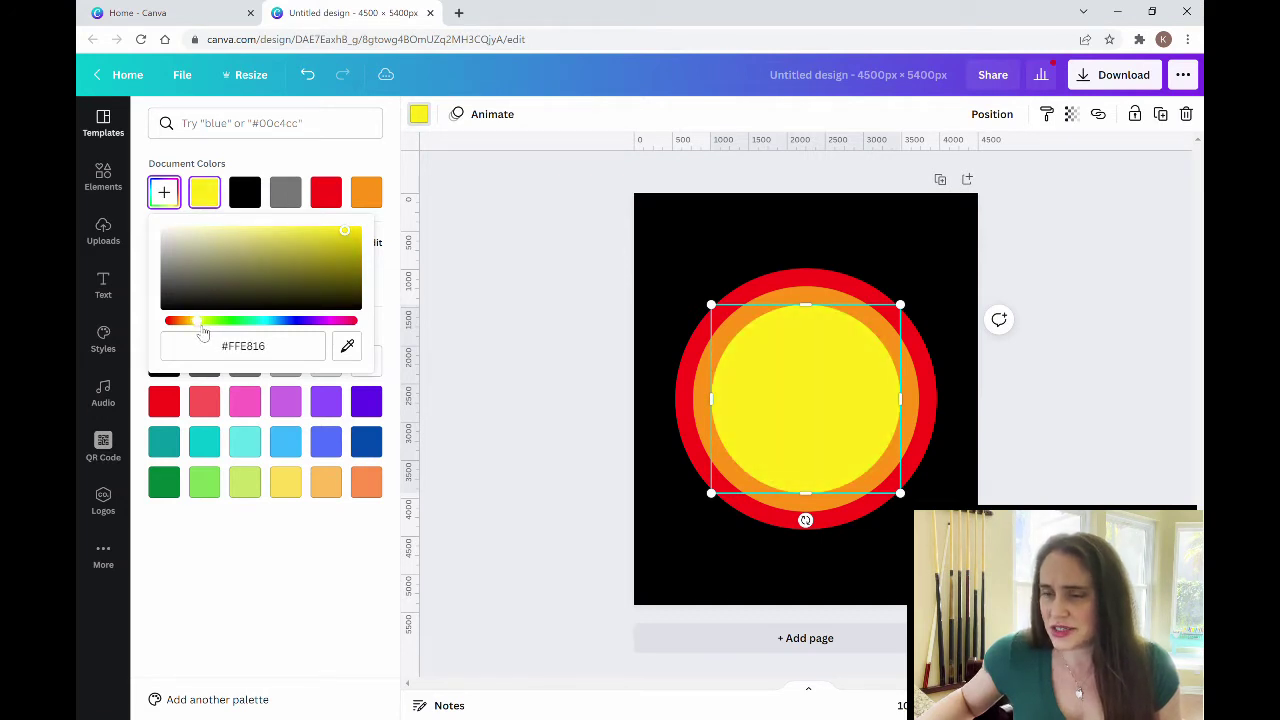
left_click(455, 242)
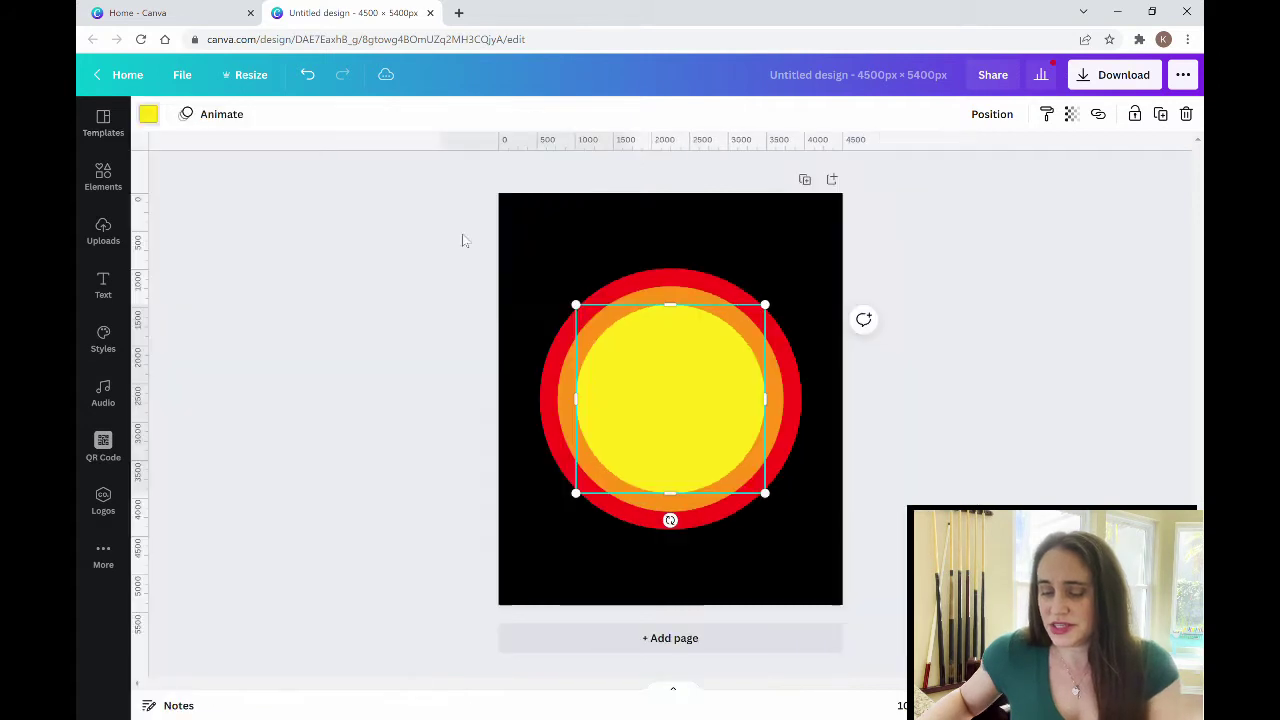
- Add a fourth circle, shrink it to about 2100 px wide and centre it inside the yellow circle
left_click(737, 357)
left_click_drag(766, 307, 746, 326)
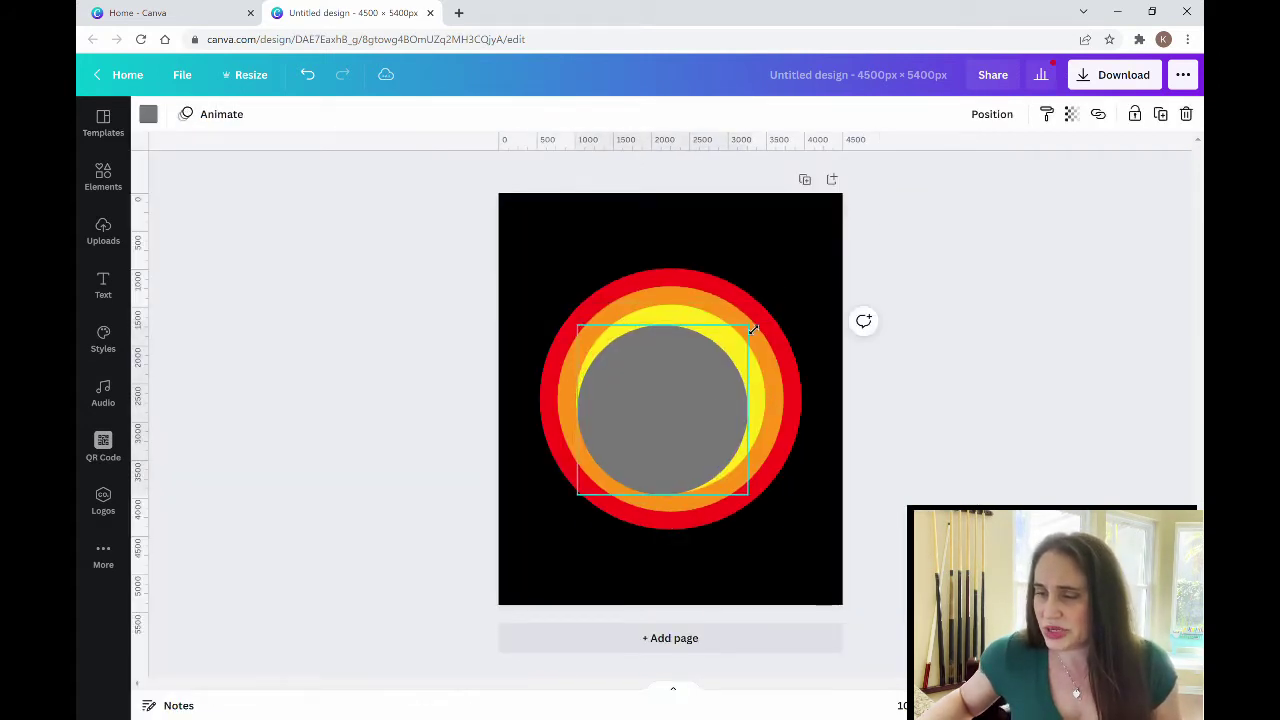
left_click_drag(697, 395, 654, 397)
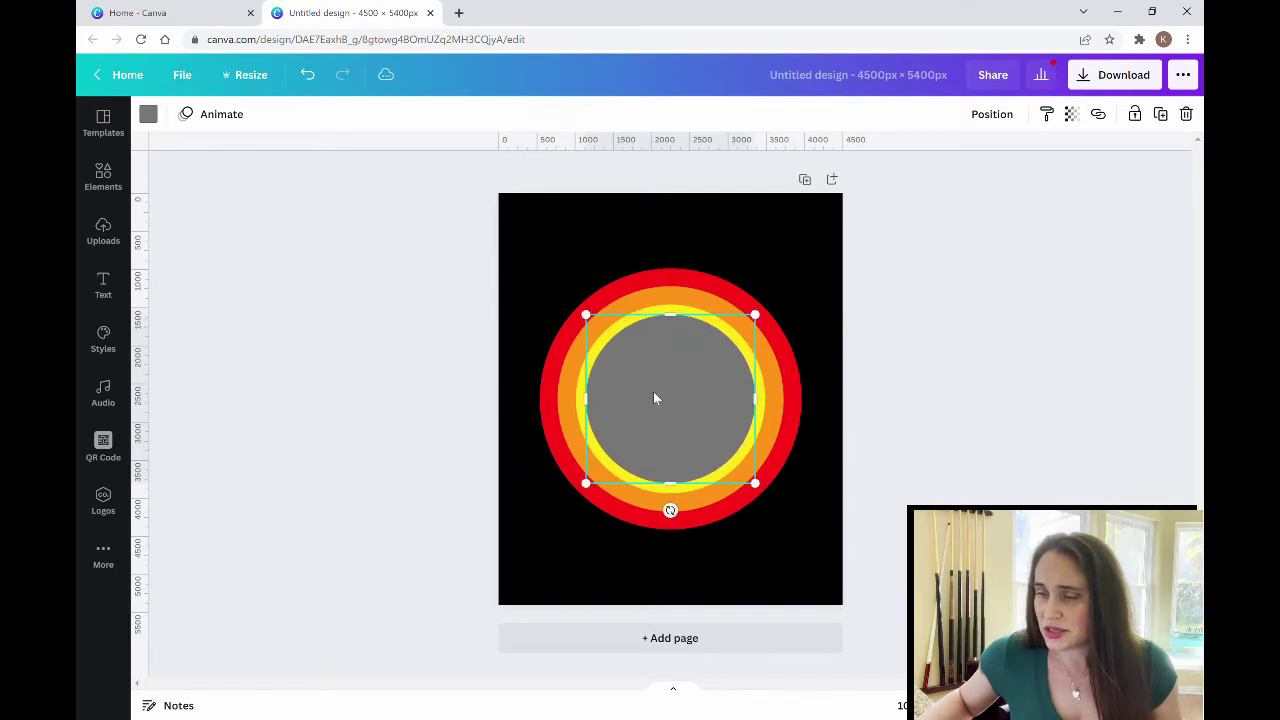
left_click_drag(755, 316, 749, 323)
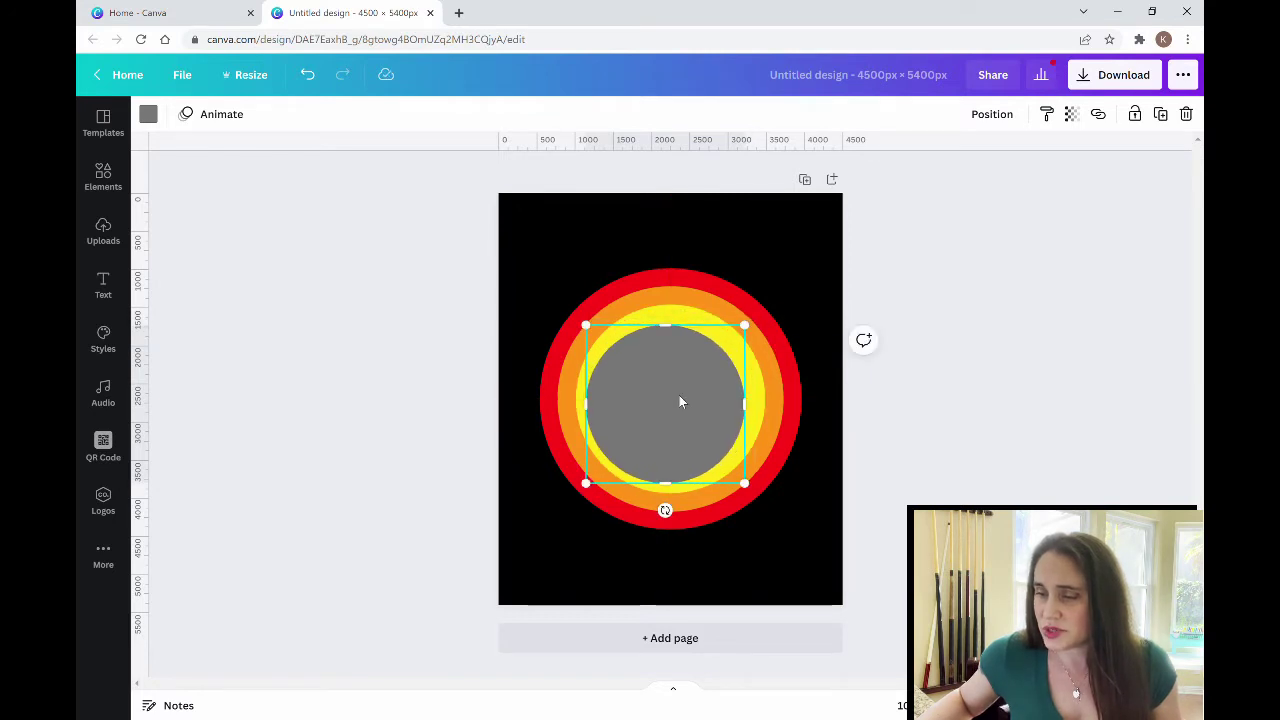
left_click_drag(680, 400, 685, 394)
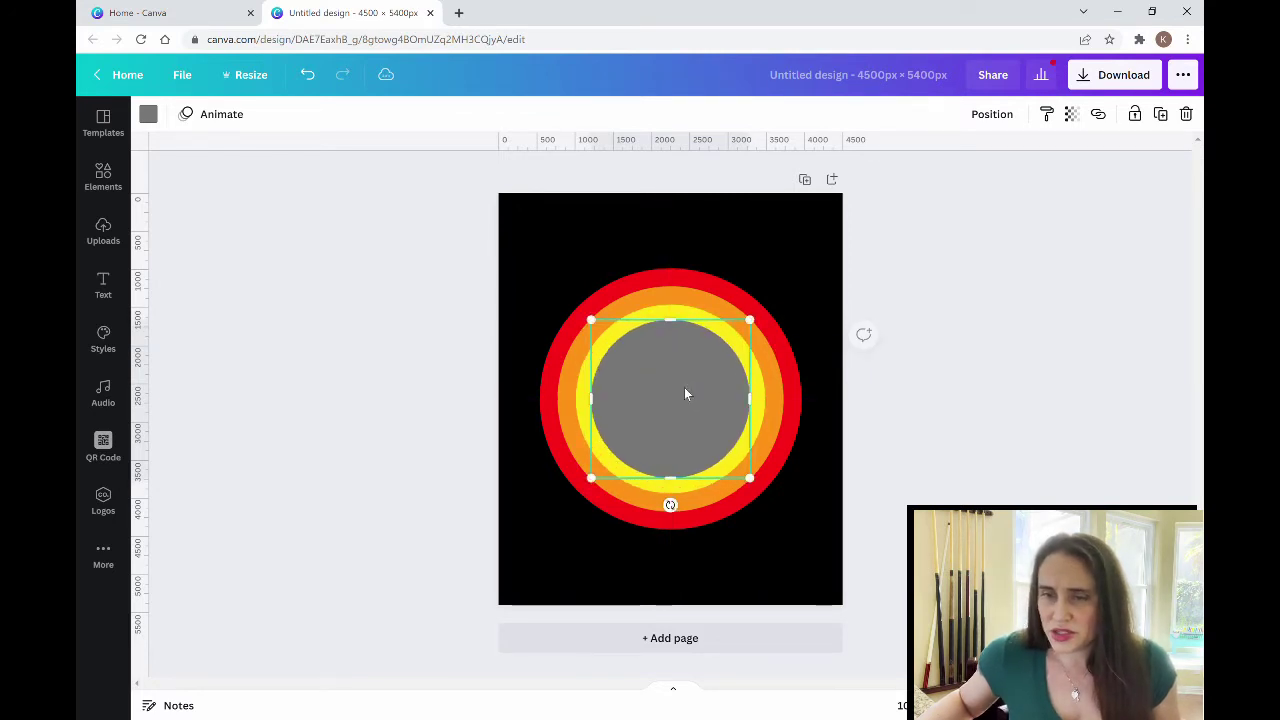
- Colour the innermost grey circle bright green (#16FF42)
left_click(148, 114)
left_click(366, 192)
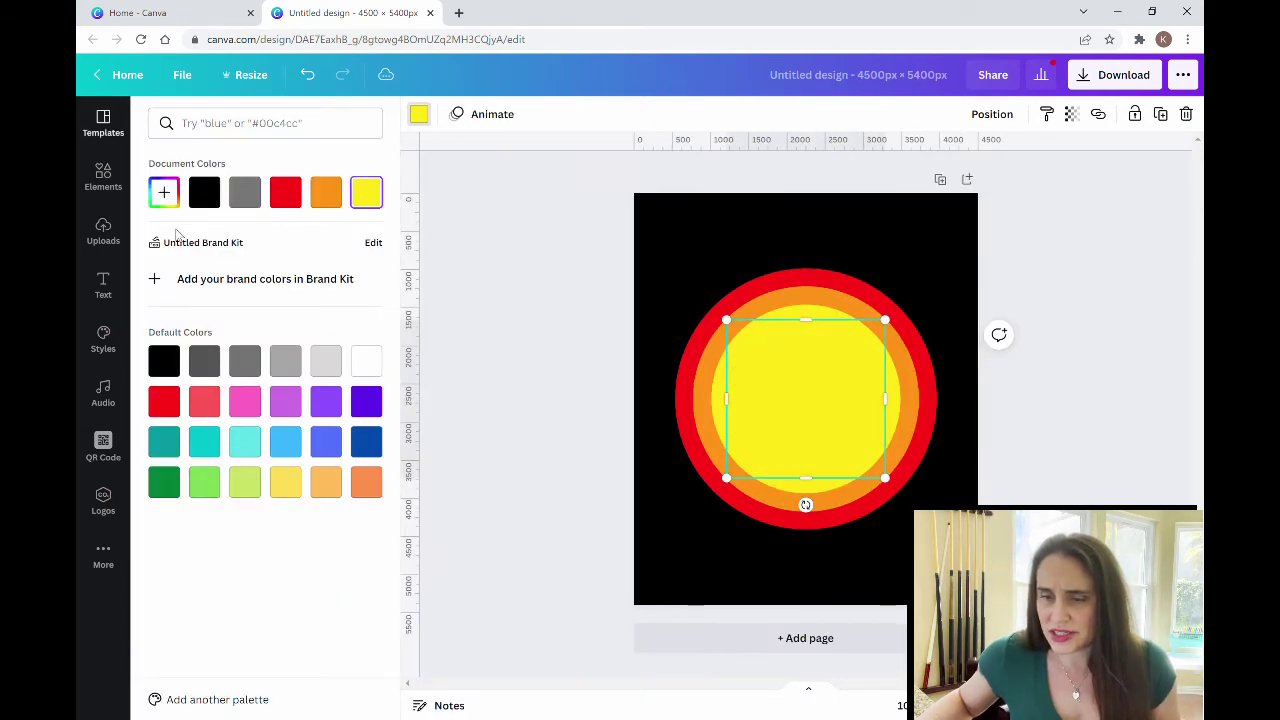
left_click(164, 192)
left_click_drag(205, 328, 243, 328)
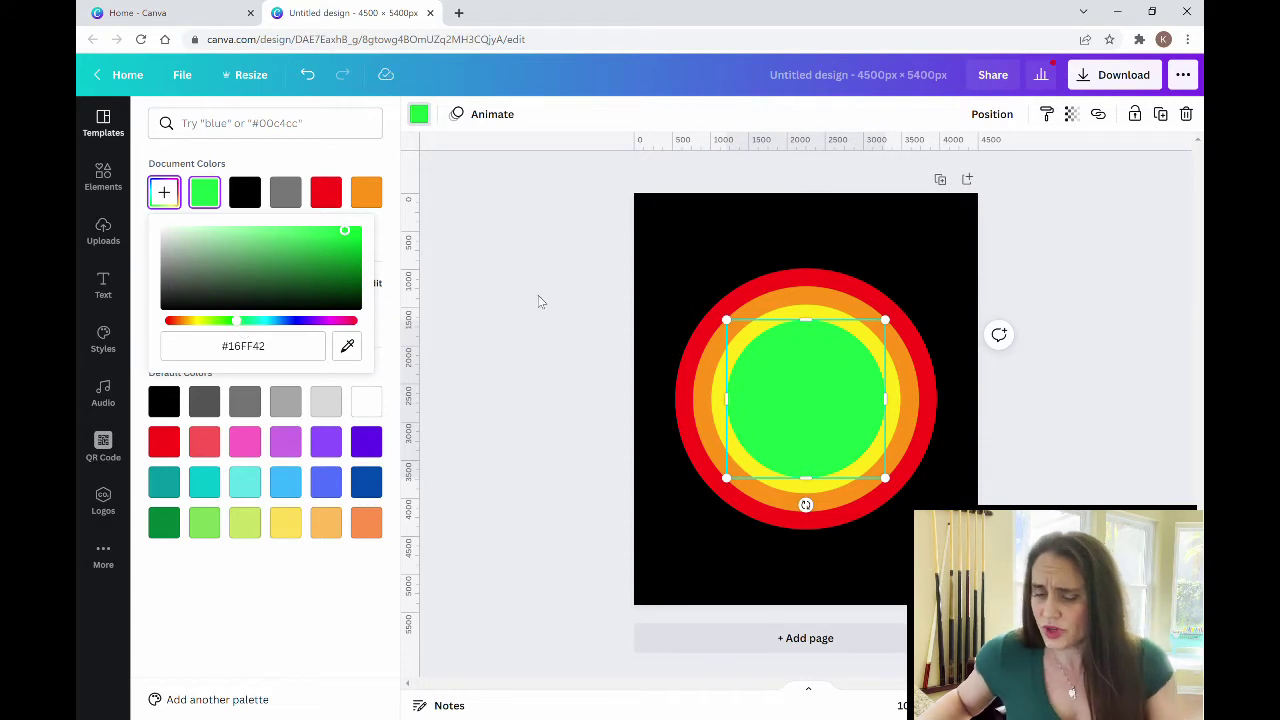
- Add a fifth circle, shrink it to about 1650 px wide and centre it inside the green circle
key("Escape")
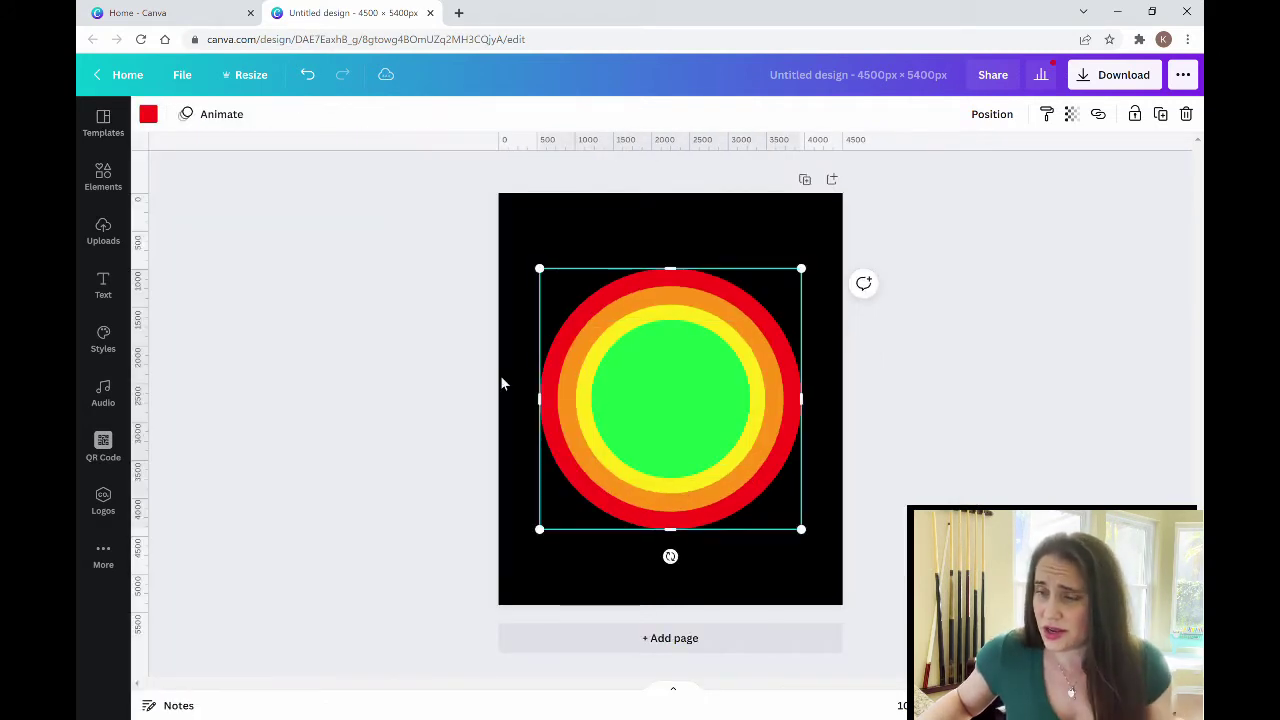
left_click(618, 463)
left_click_drag(777, 308, 706, 366)
left_click_drag(652, 417, 689, 399)
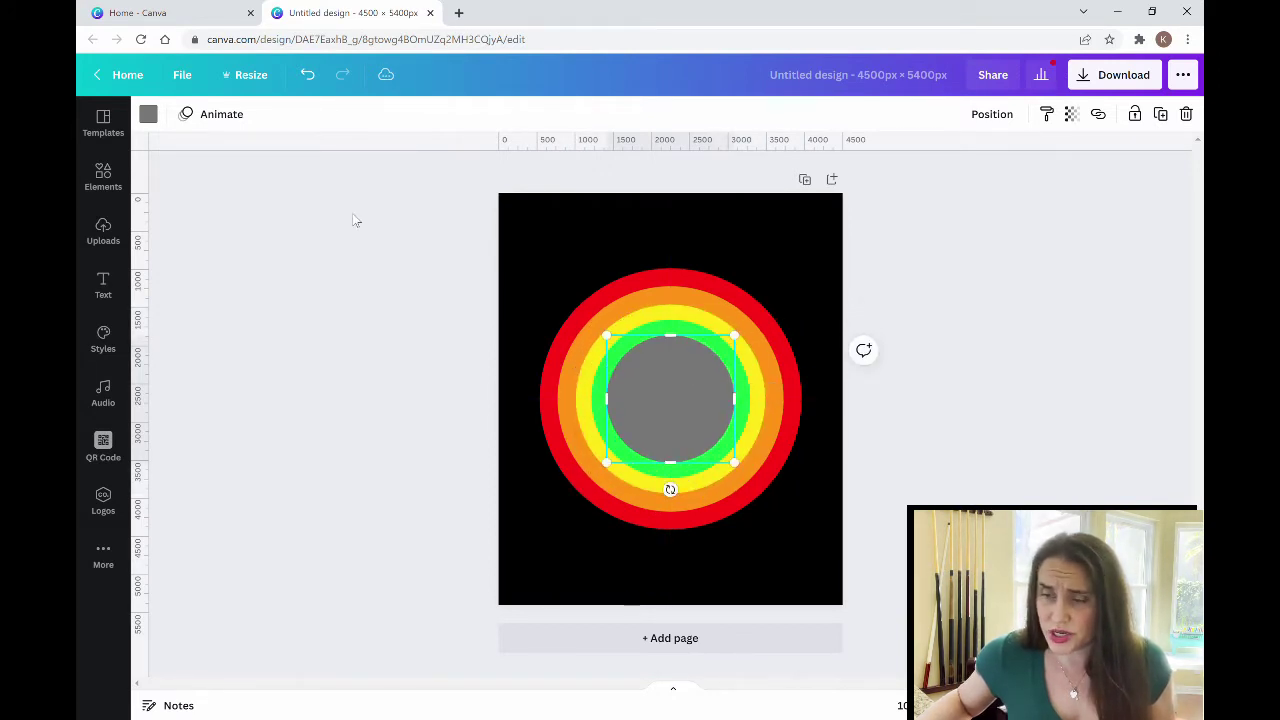
- Colour the innermost grey circle sky blue (#16ABFF)
left_click(148, 114)
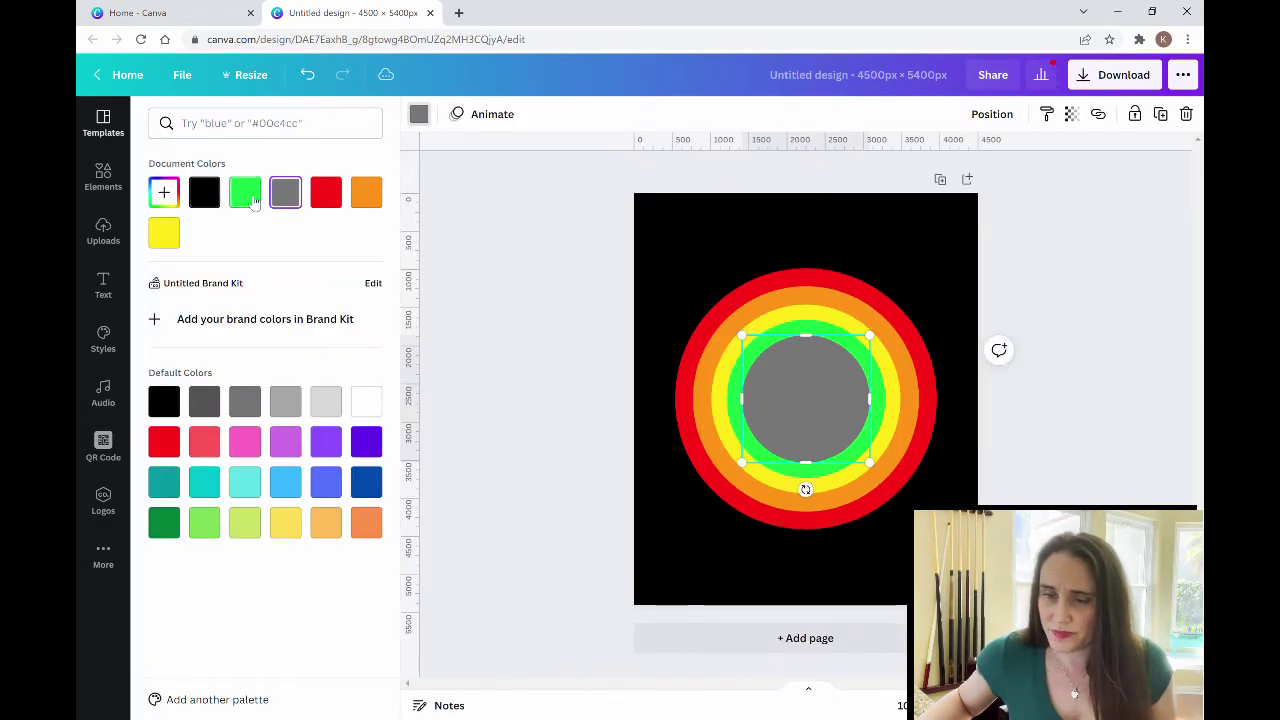
left_click(245, 192)
left_click(164, 192)
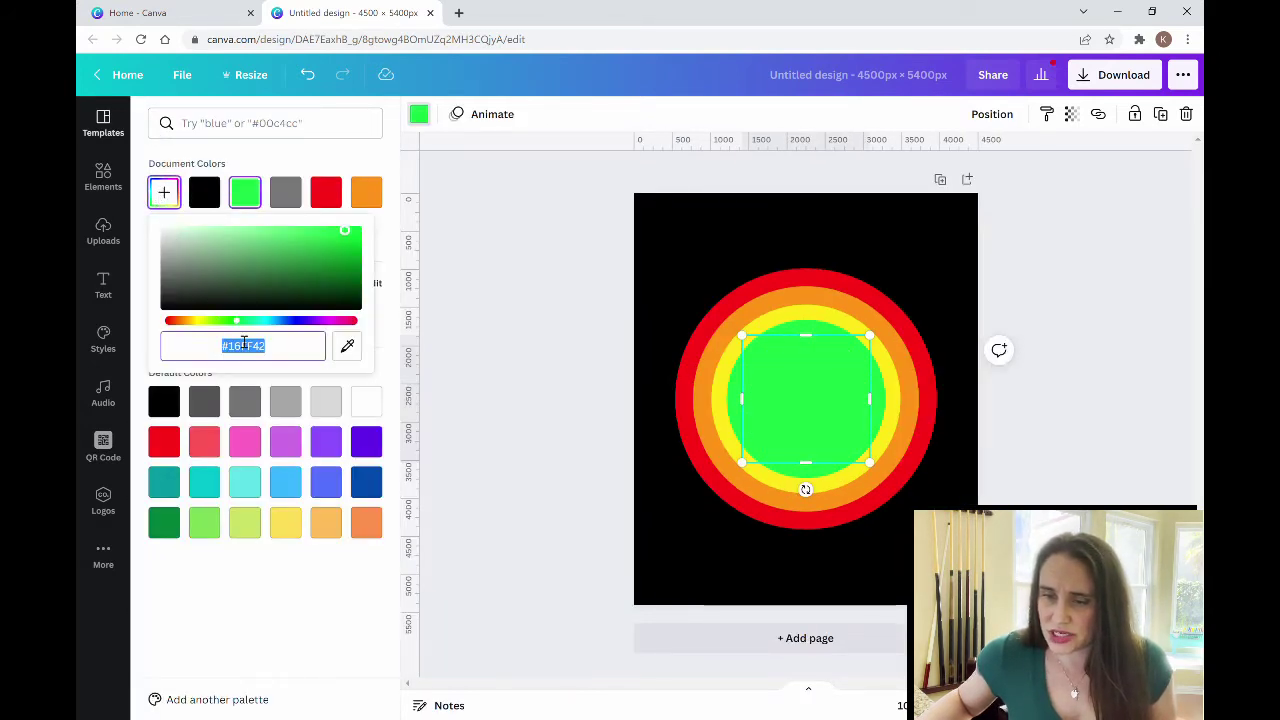
left_click_drag(237, 321, 279, 333)
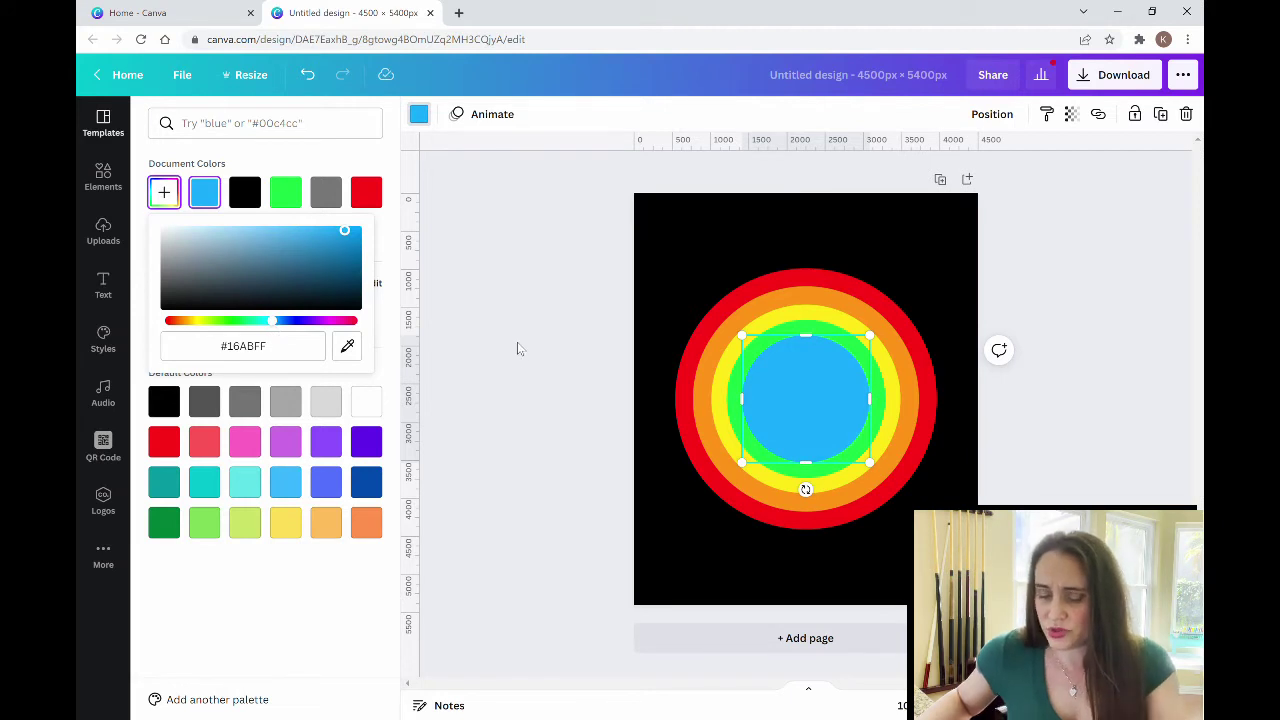
key("Escape")
- Add a sixth circle, shrink it to about 1250 px wide and centre it inside the blue circle
left_click(409, 480)
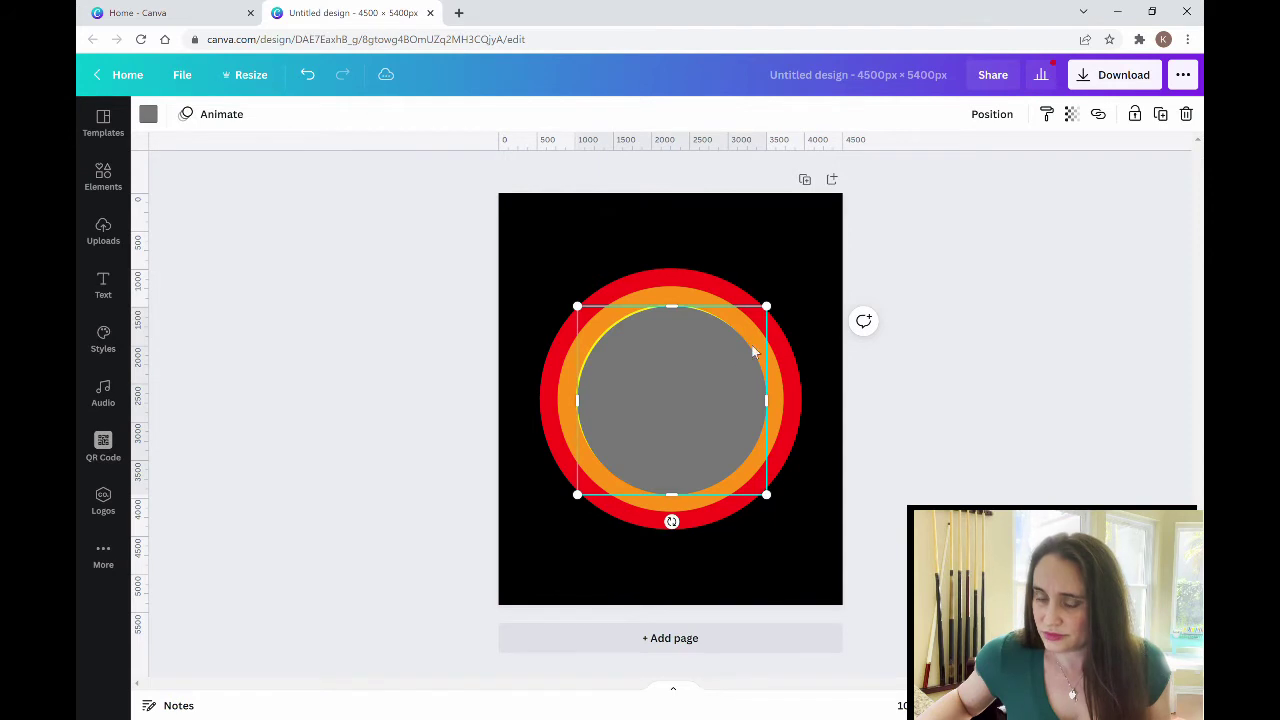
left_click_drag(767, 307, 662, 410)
left_click_drag(615, 459, 670, 409)
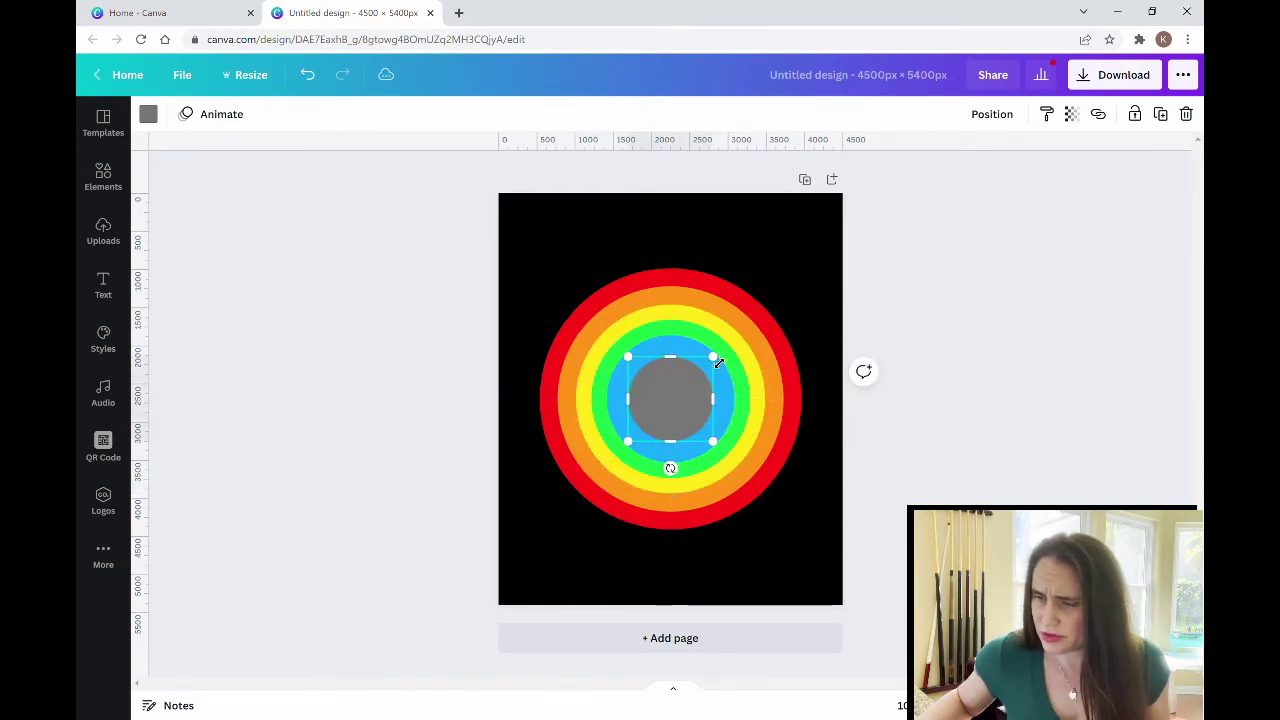
left_click_drag(712, 357, 725, 346)
left_click_drag(669, 428, 665, 434)
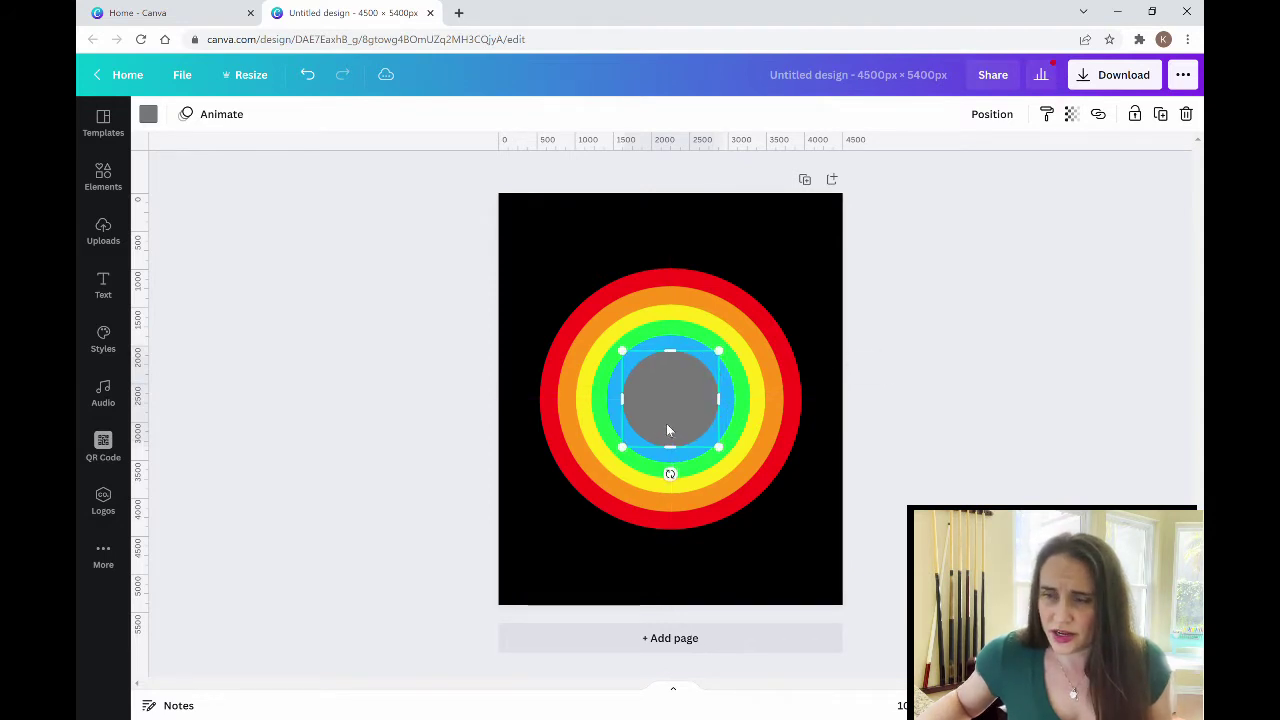
- Colour the innermost grey circle violet by shifting the blue's hue, and leave nothing selected
left_click(148, 113)
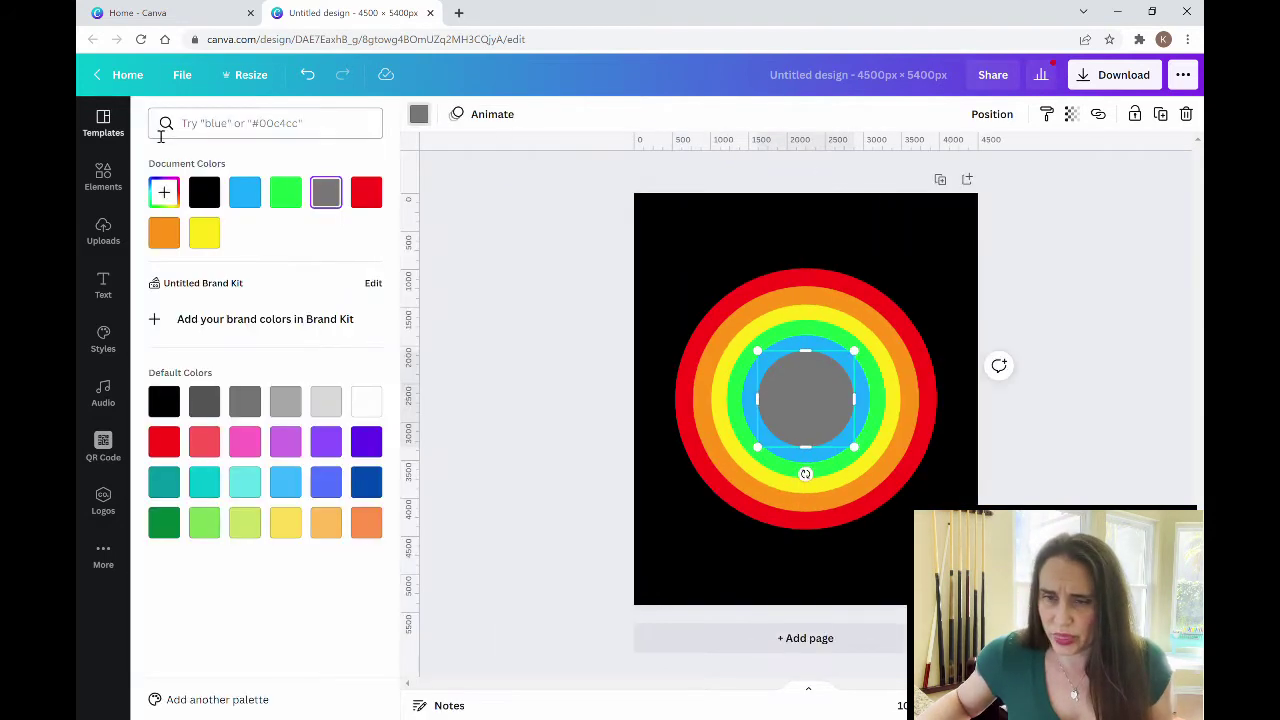
left_click(245, 192)
left_click(164, 192)
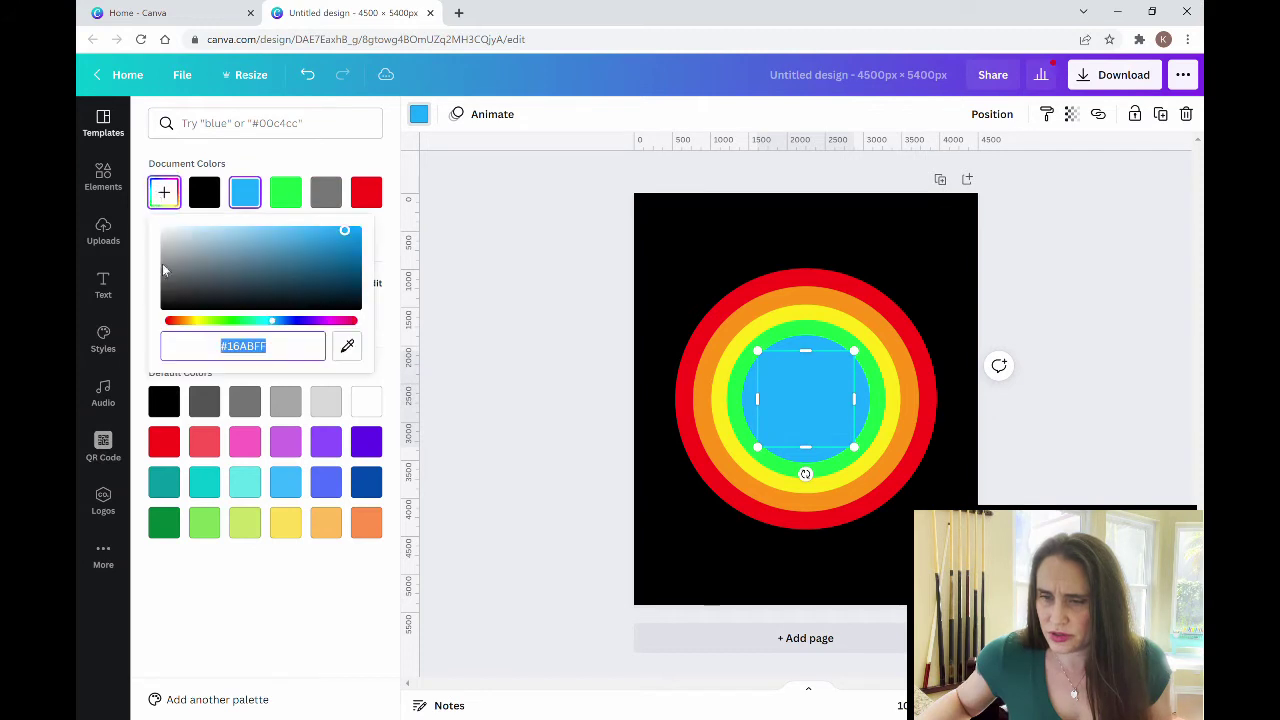
left_click_drag(281, 327, 315, 330)
left_click(514, 298)
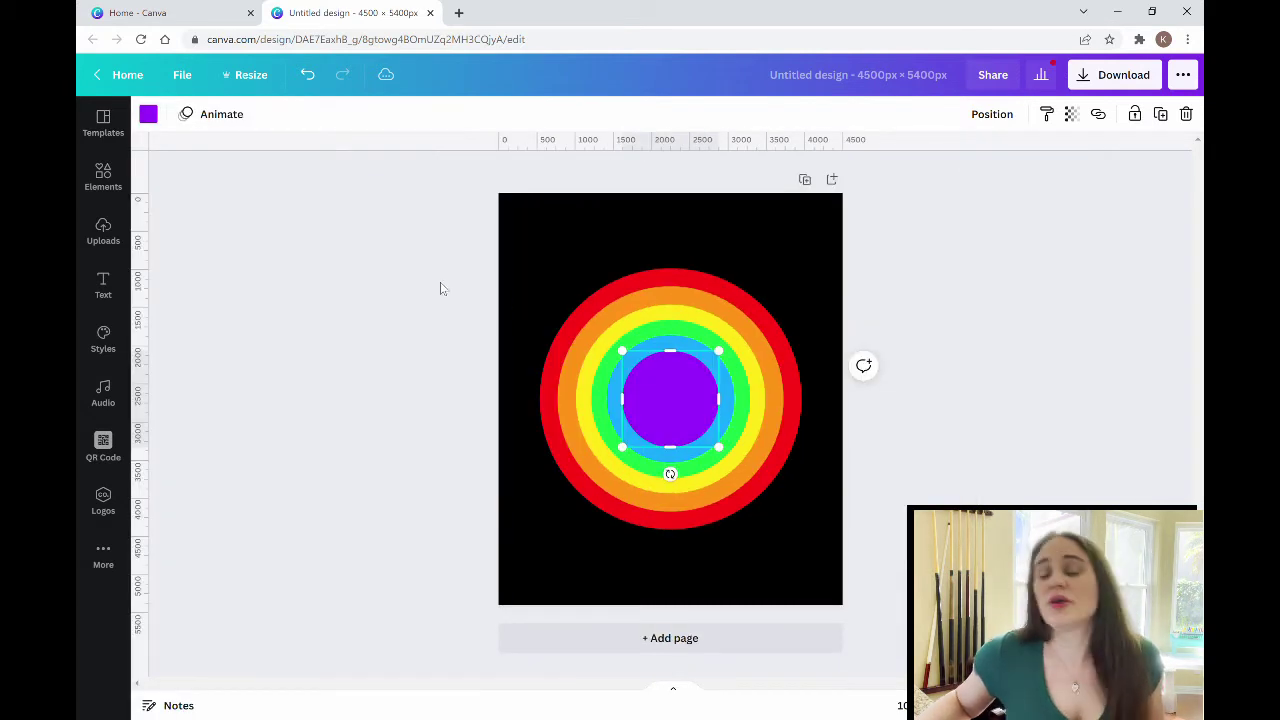
left_click(414, 289)
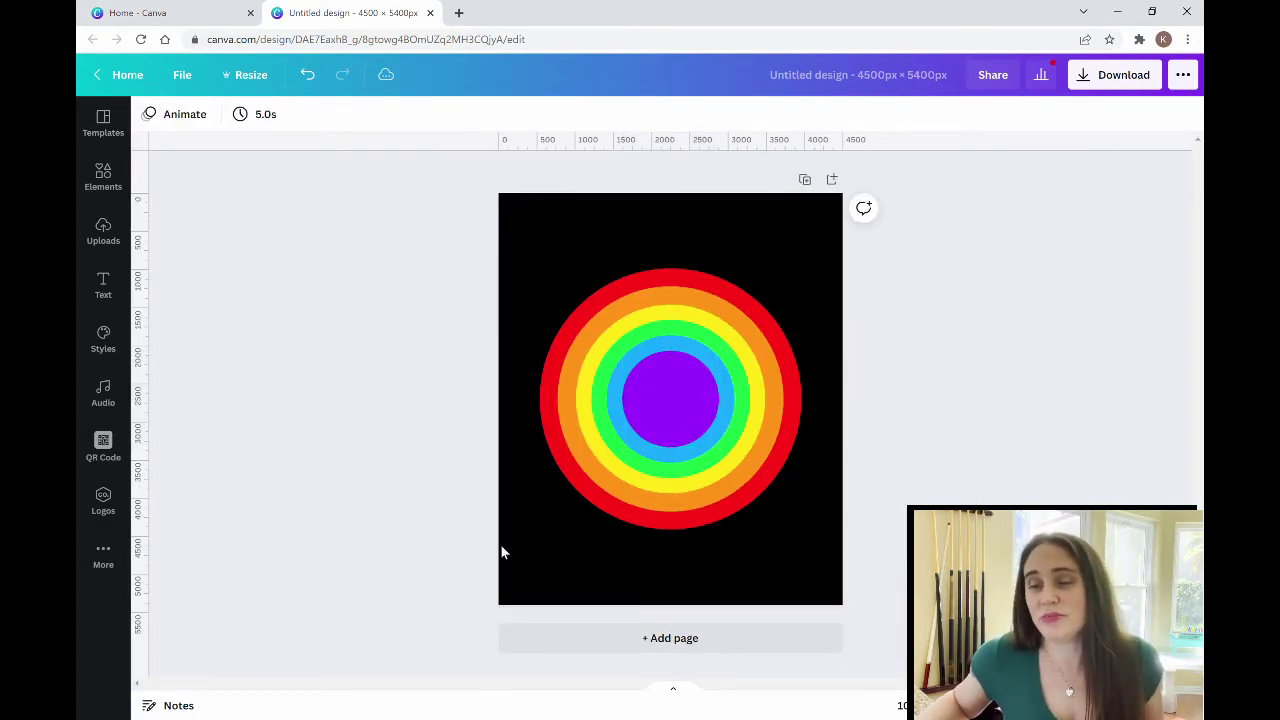
- Select all six circles together, scale them down slightly to about 3400 px wide and centre them on the page
left_click(514, 241)
left_click_drag(514, 241, 853, 571)
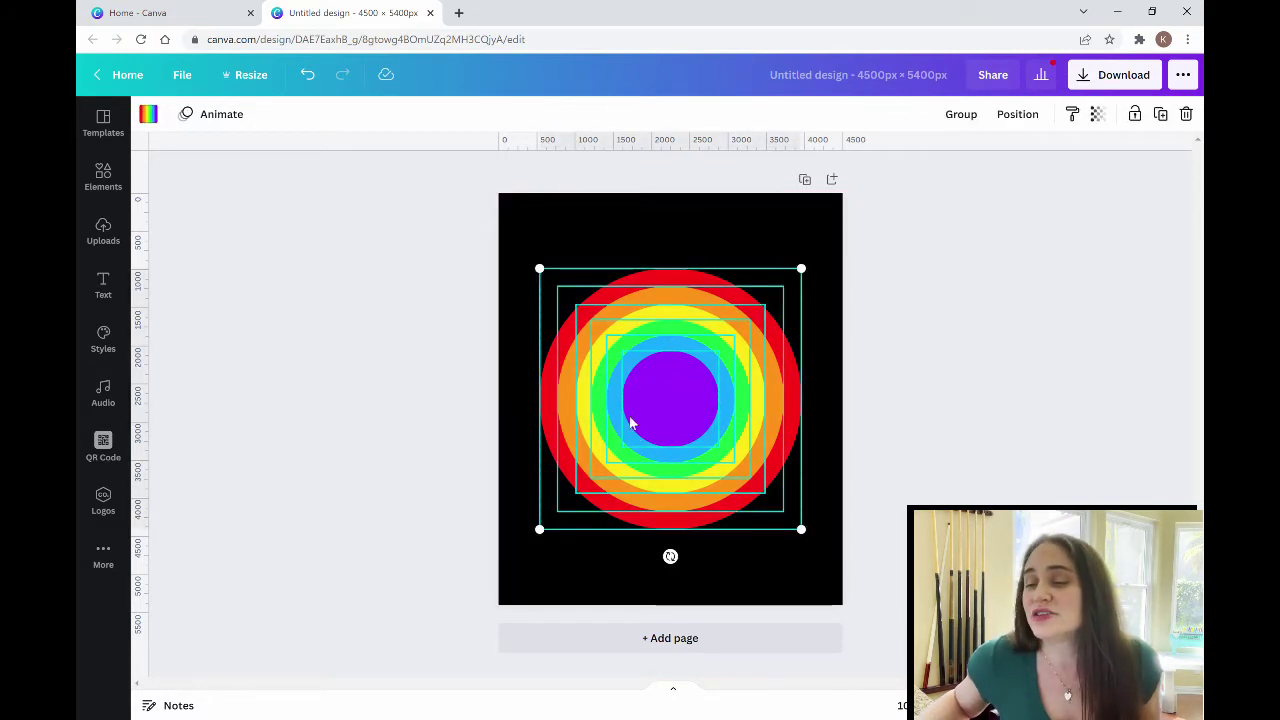
mouse_move(643, 433)
left_mouse_down()
mouse_move(684, 332)
mouse_move(582, 432)
mouse_move(707, 374)
mouse_move(642, 428)
left_mouse_up()
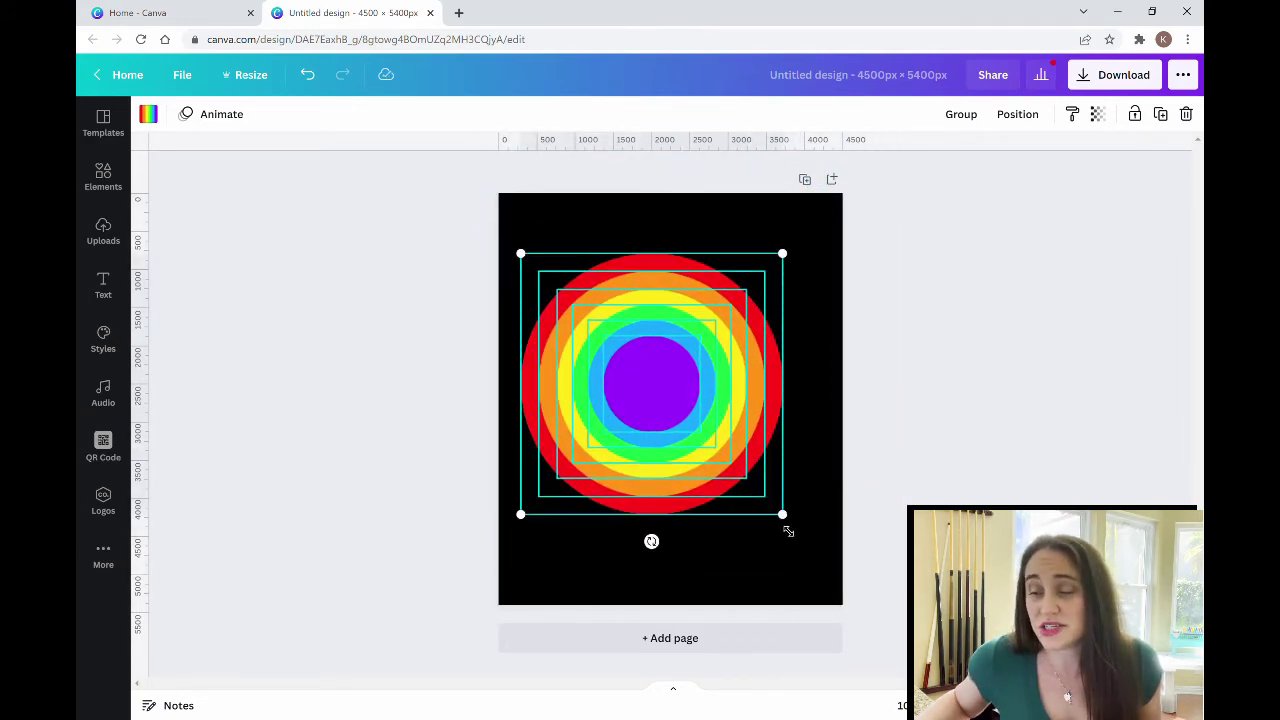
left_click_drag(785, 525, 759, 560)
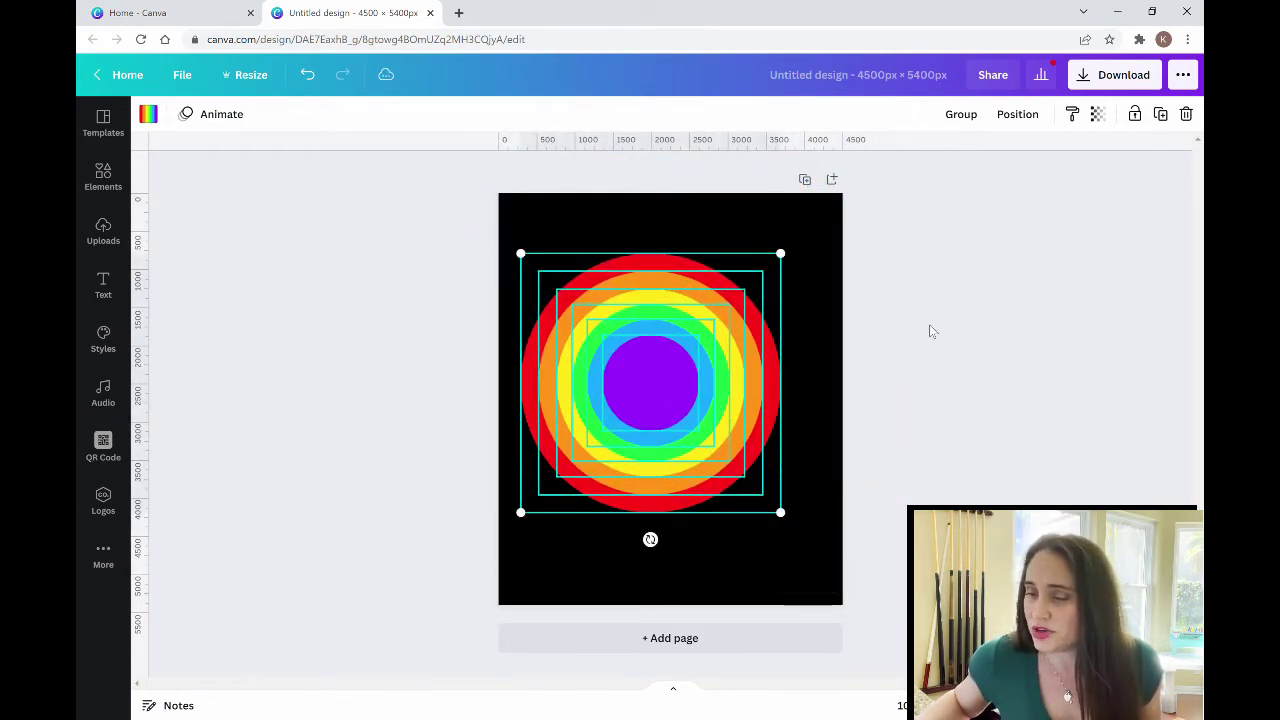
left_click_drag(650, 402, 678, 427)
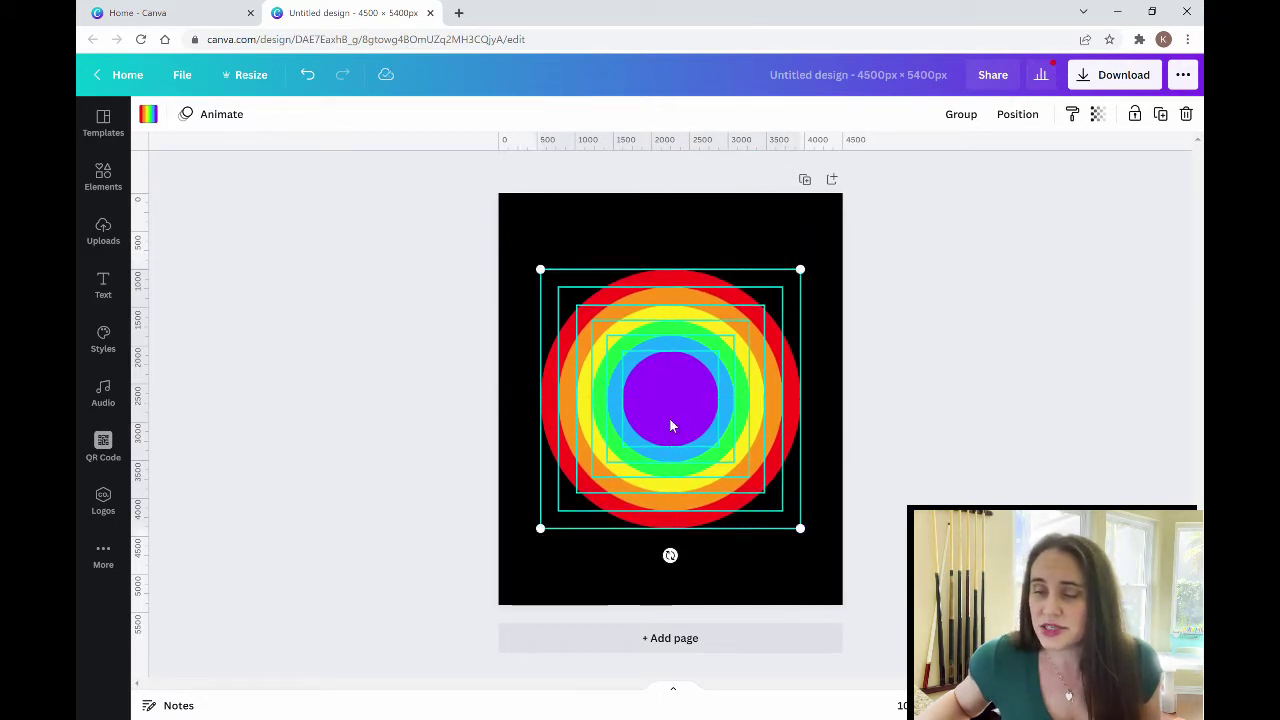
left_click(900, 319)
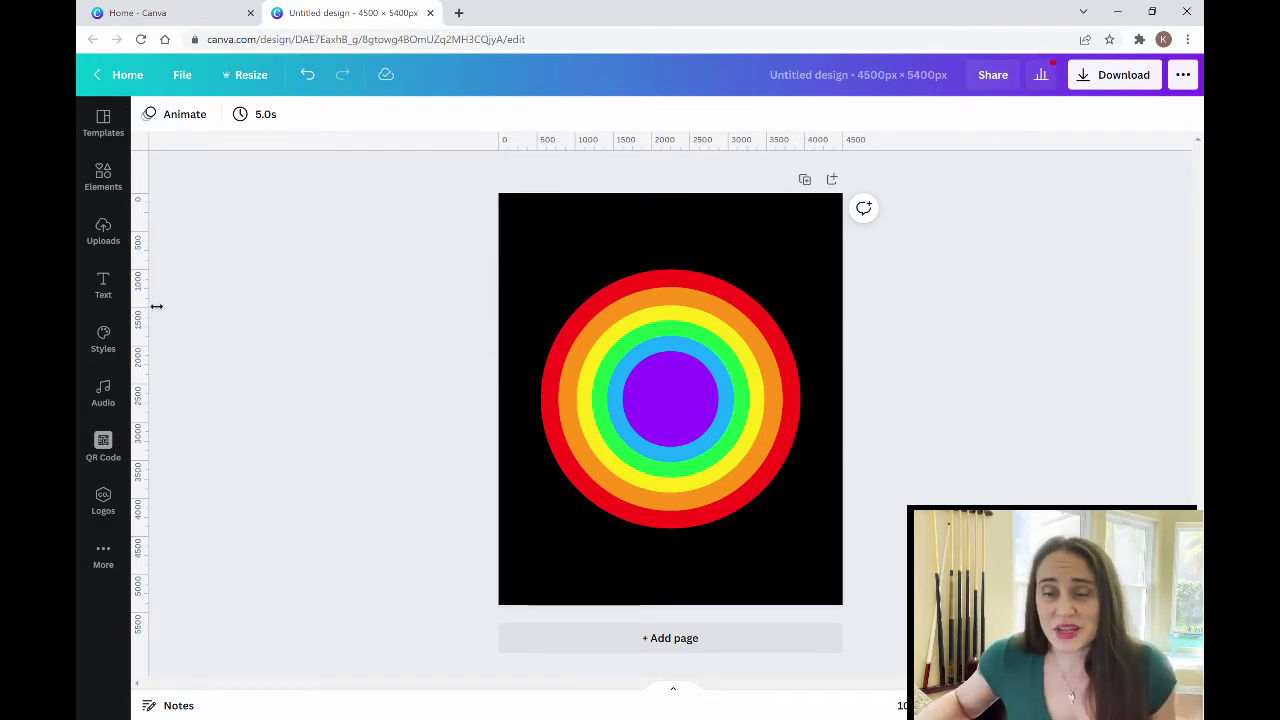
- Search the element library for "puzzle piece" and limit the results to graphics
left_click(100, 177)
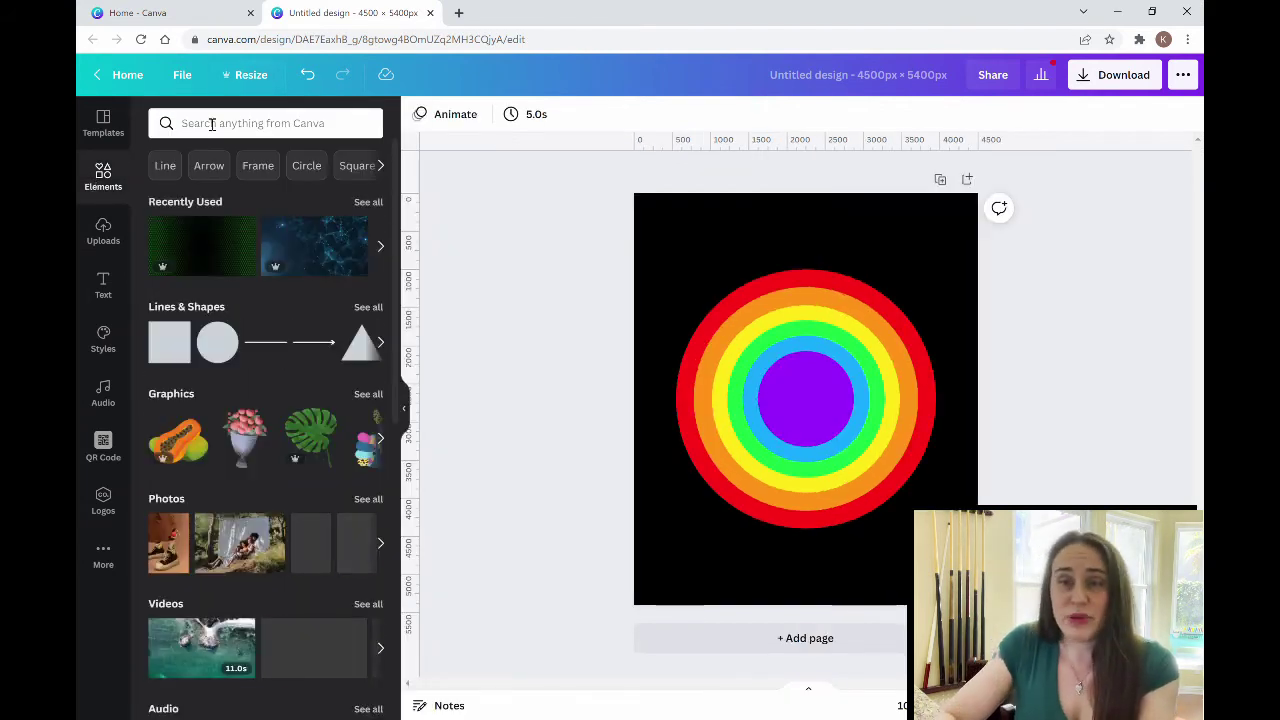
left_click(212, 123)
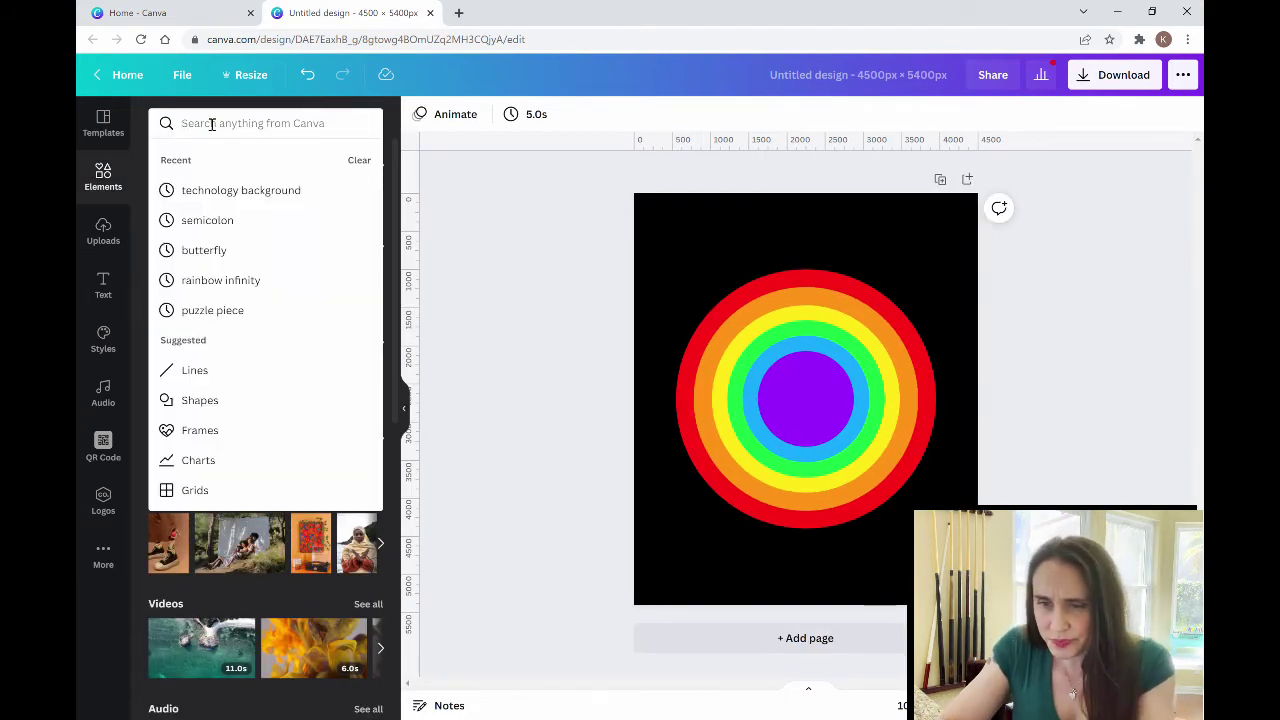
type("oyz==")
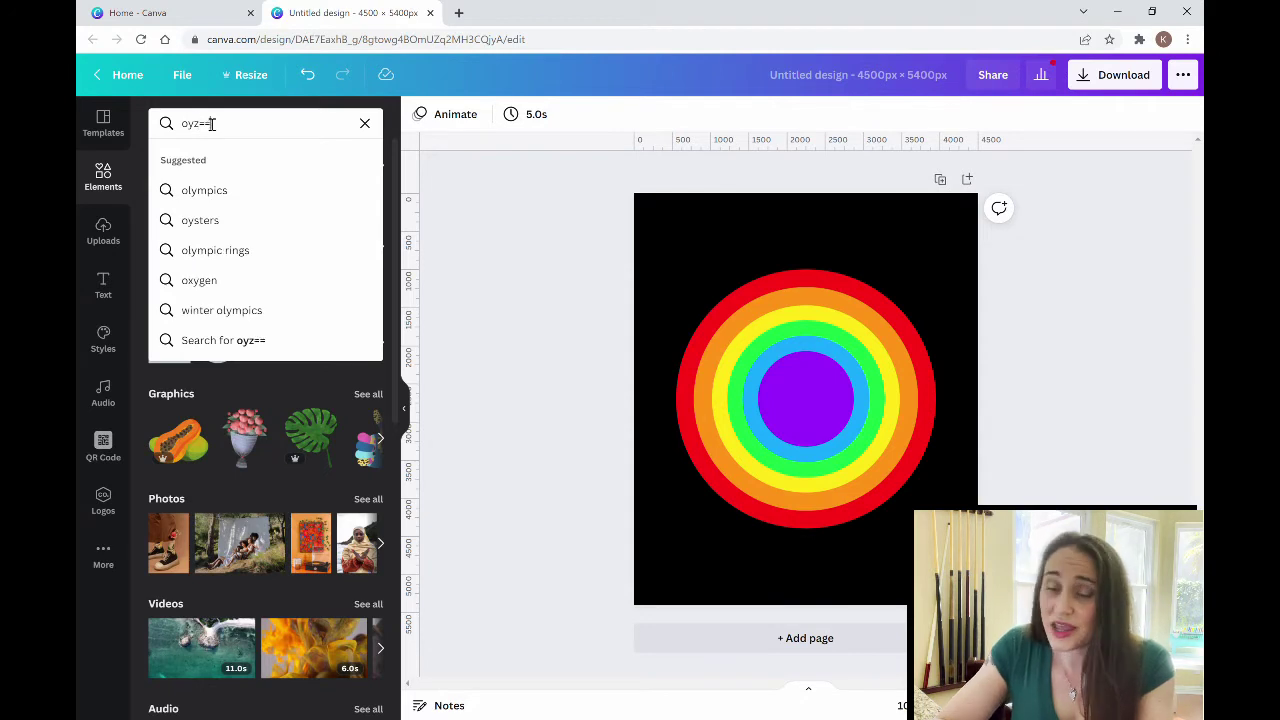
key("BackSpace")
key("BackSpace")
key("BackSpace")
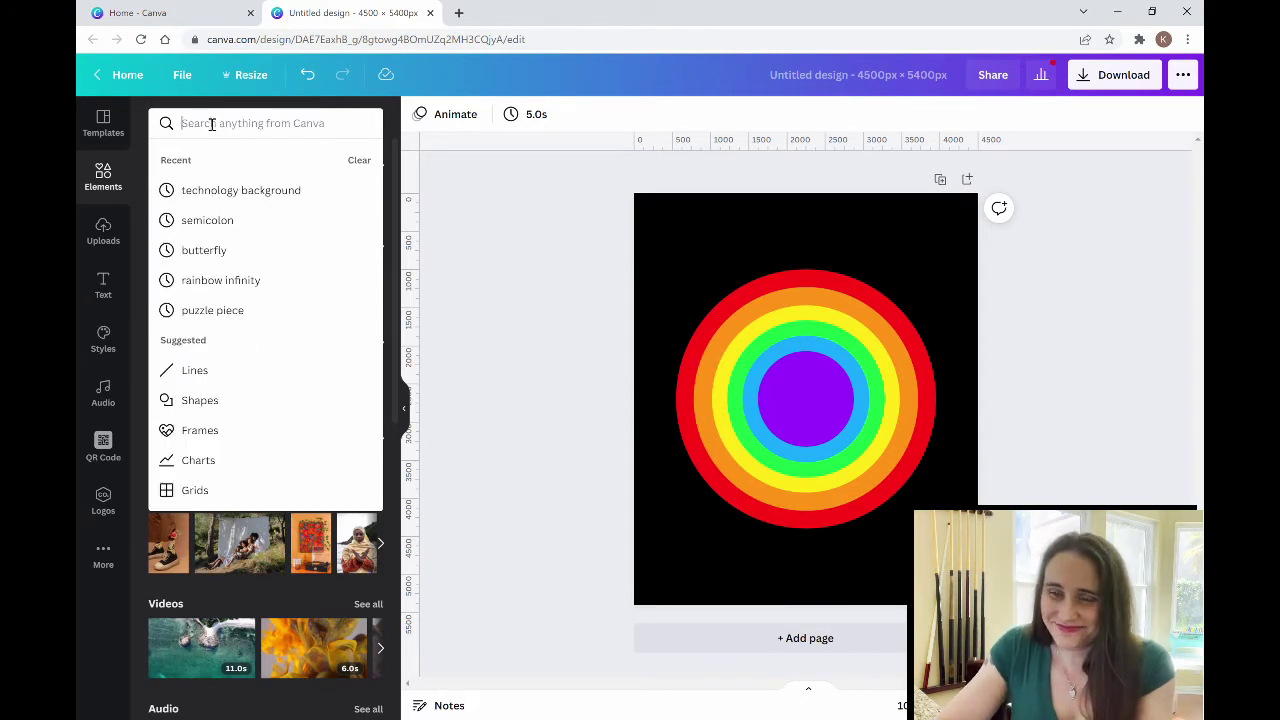
type("p")
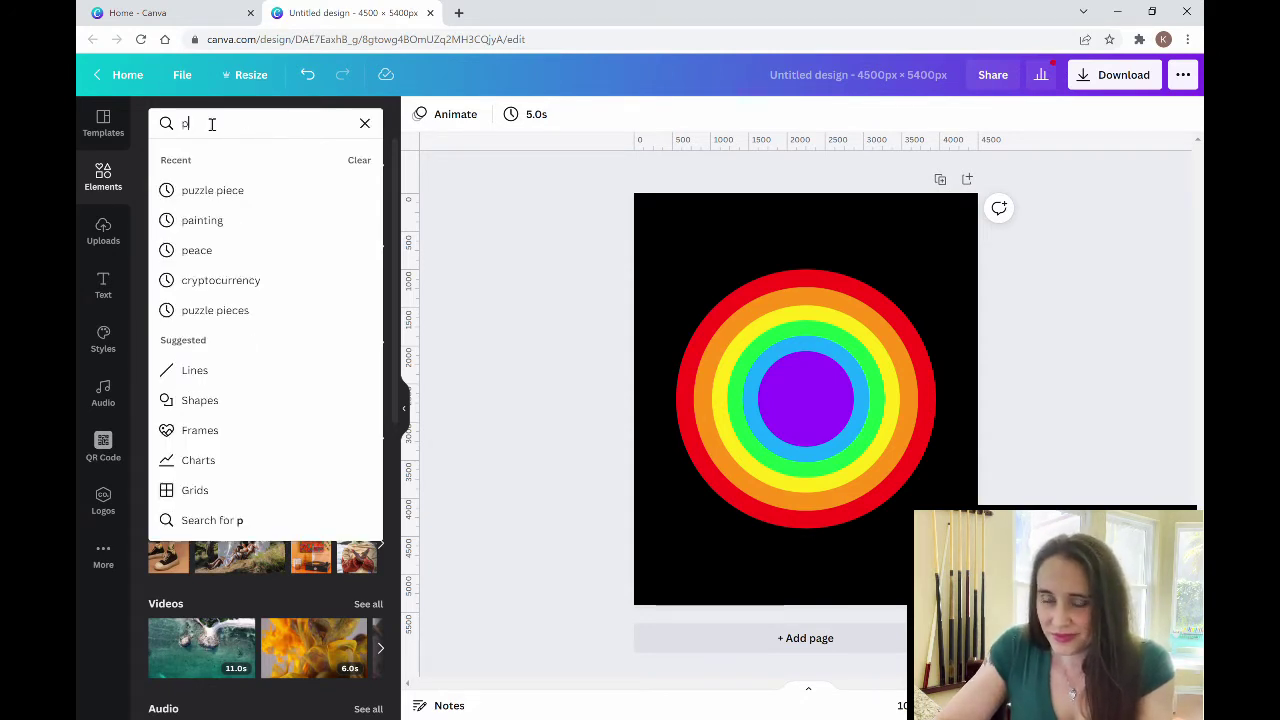
type("uzzle piece")
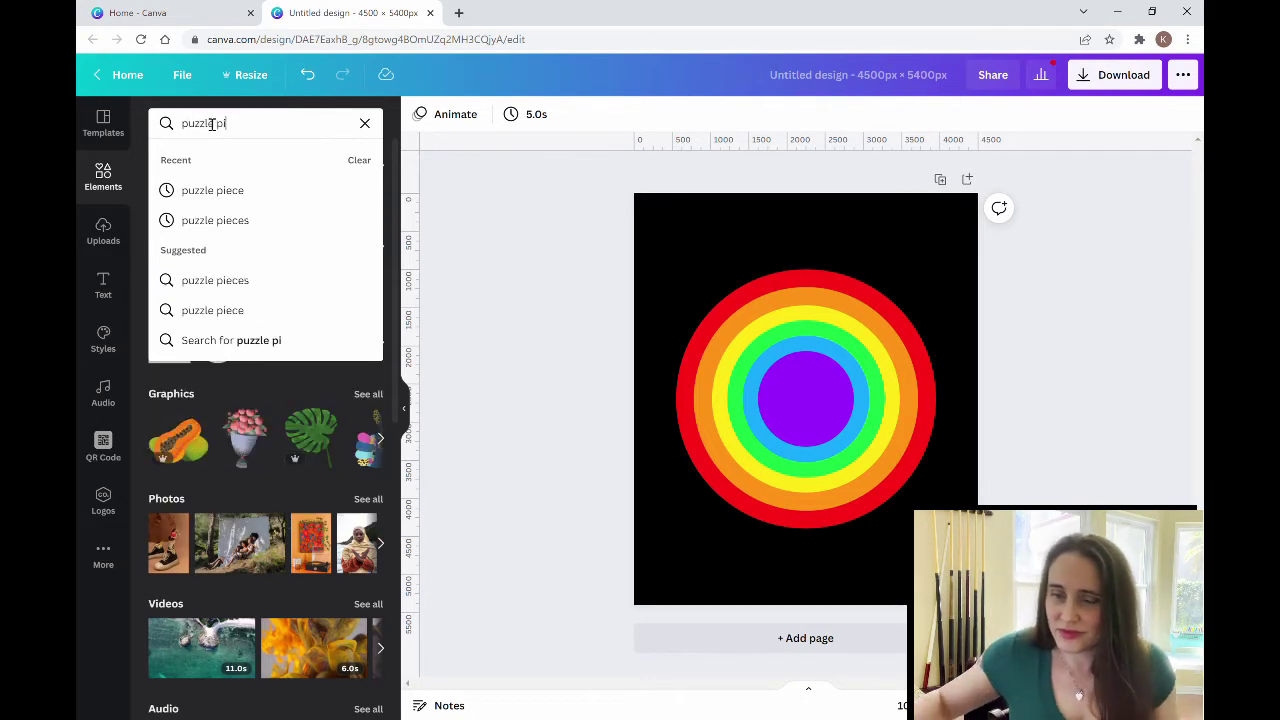
key("Return")
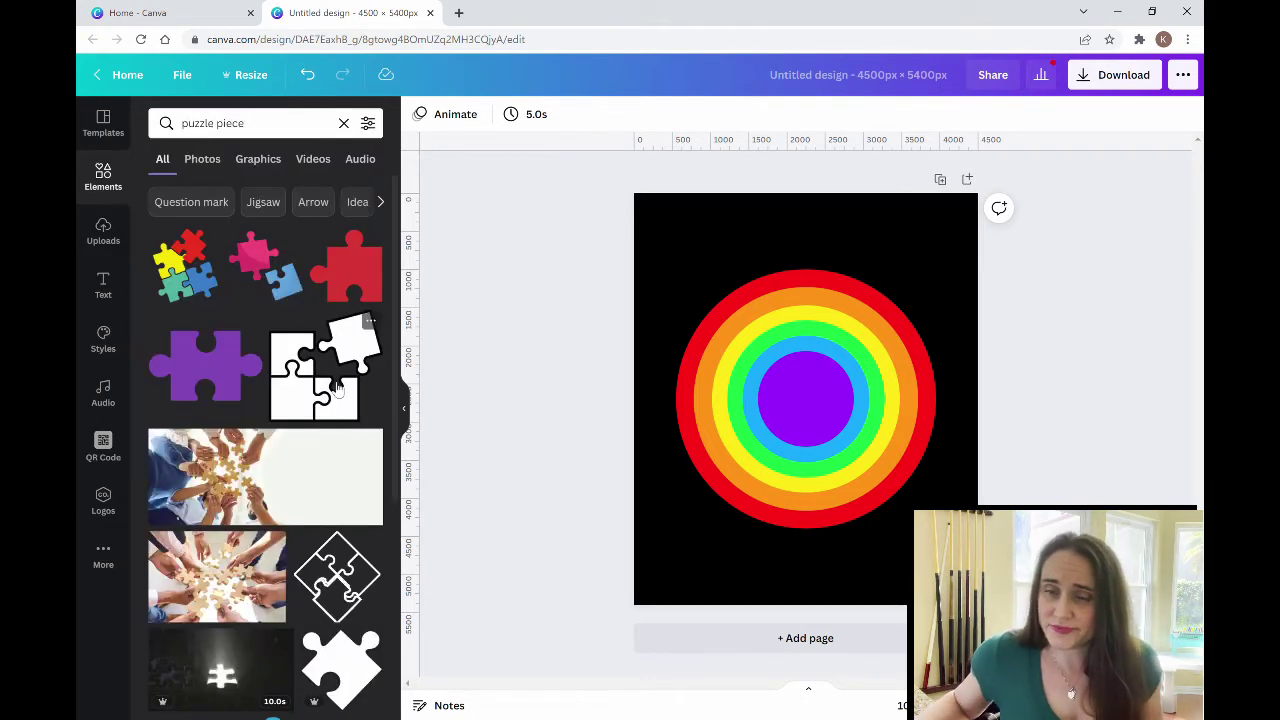
left_click(259, 158)
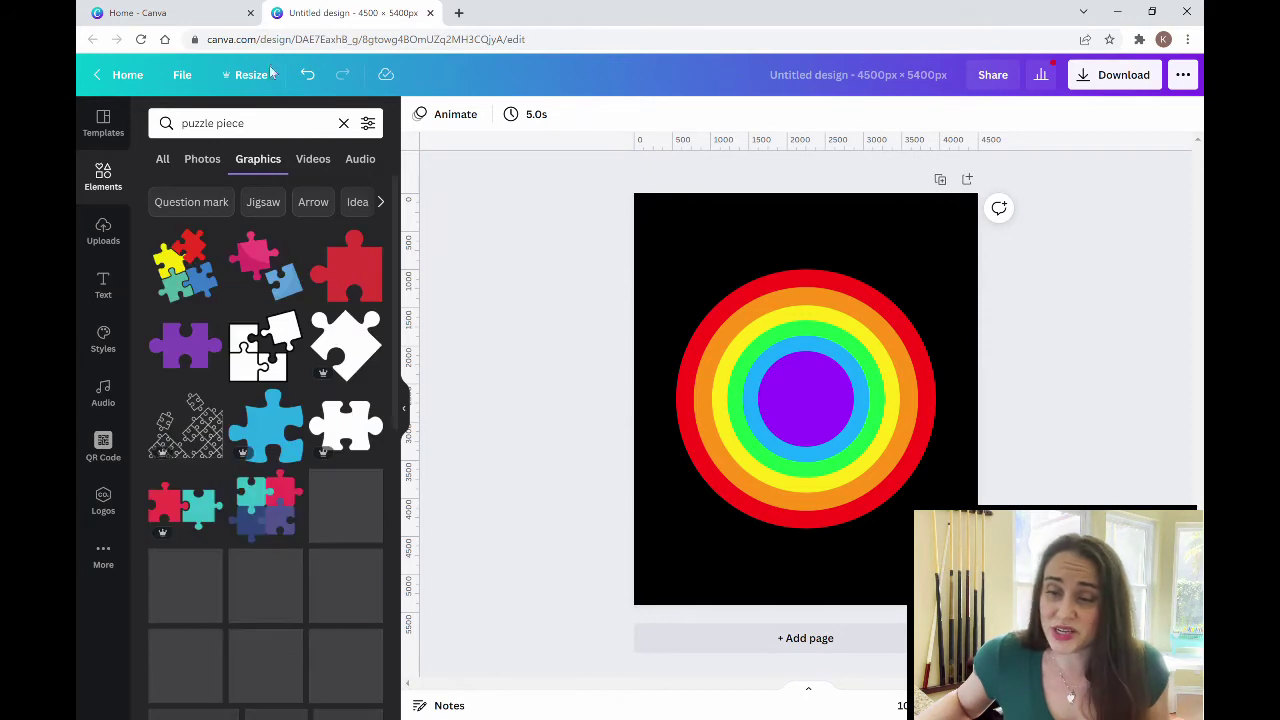
- Add the solid puzzle piece with two side knobs to the rainbow's centre and rotate it about 18° counter-clockwise
left_click(368, 427)
left_click(404, 412)
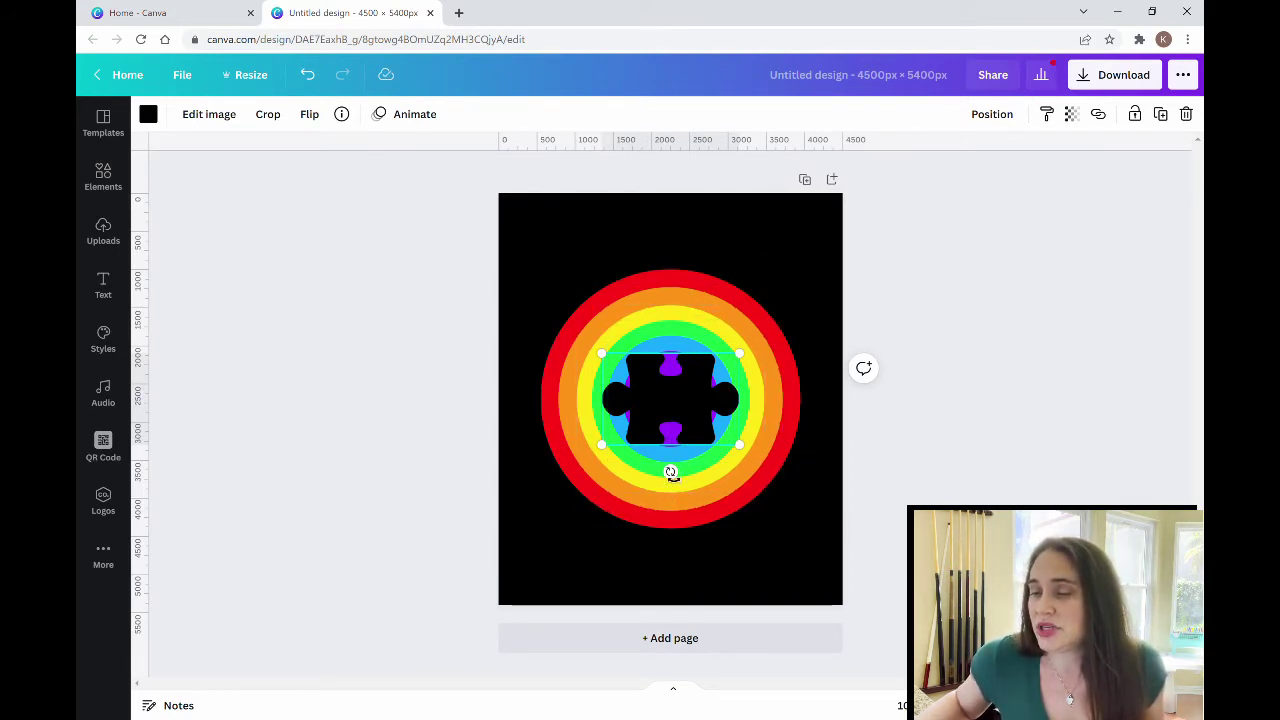
left_click_drag(670, 470, 695, 463)
left_click(695, 463)
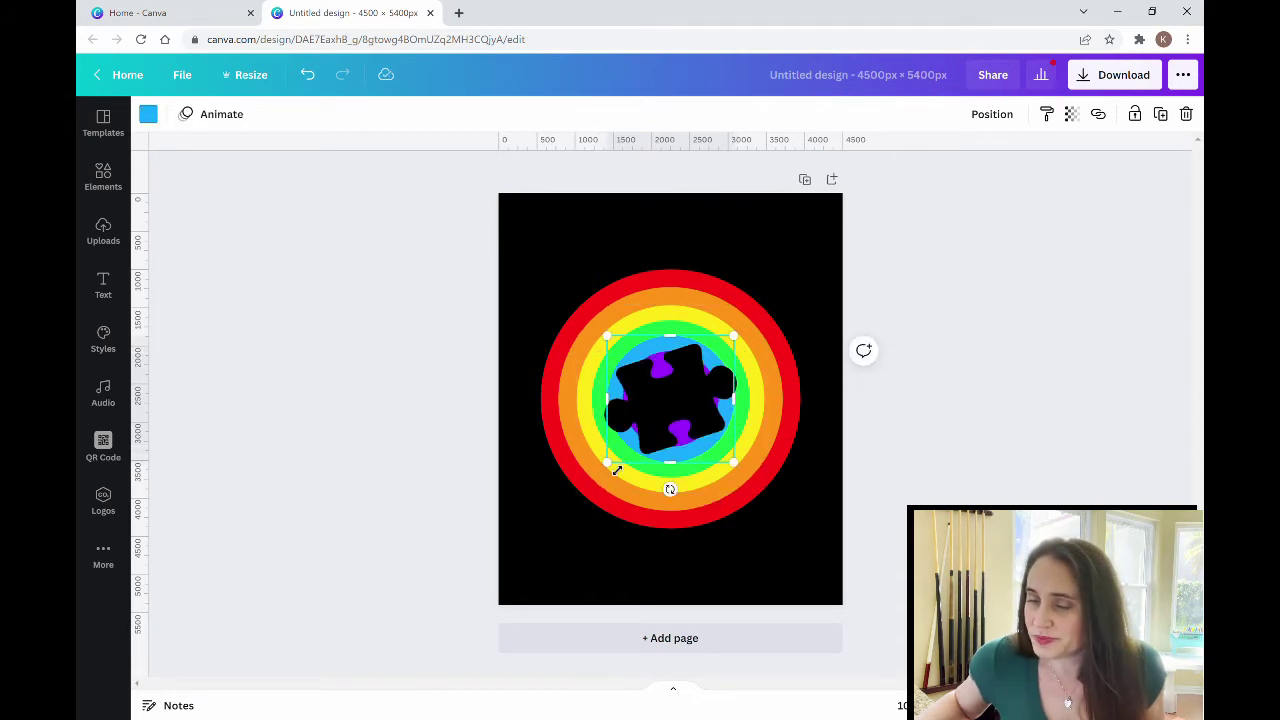
left_click_drag(616, 469, 594, 490)
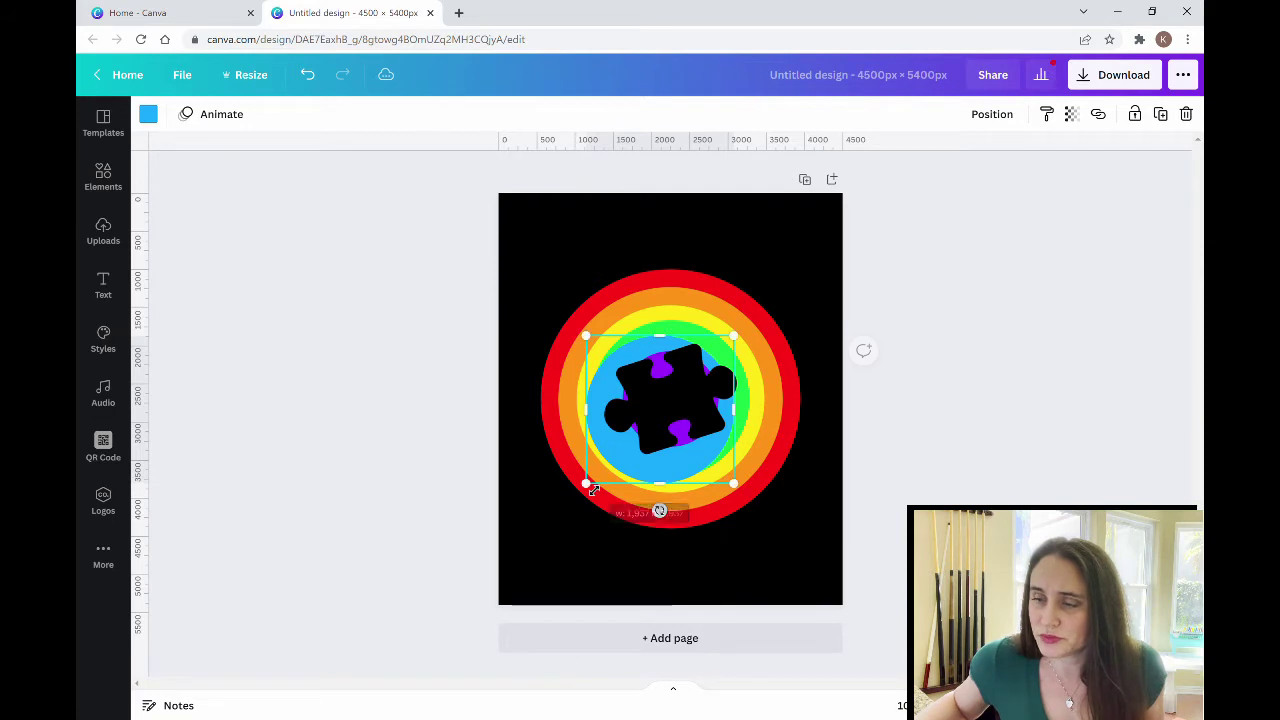
left_click(308, 76)
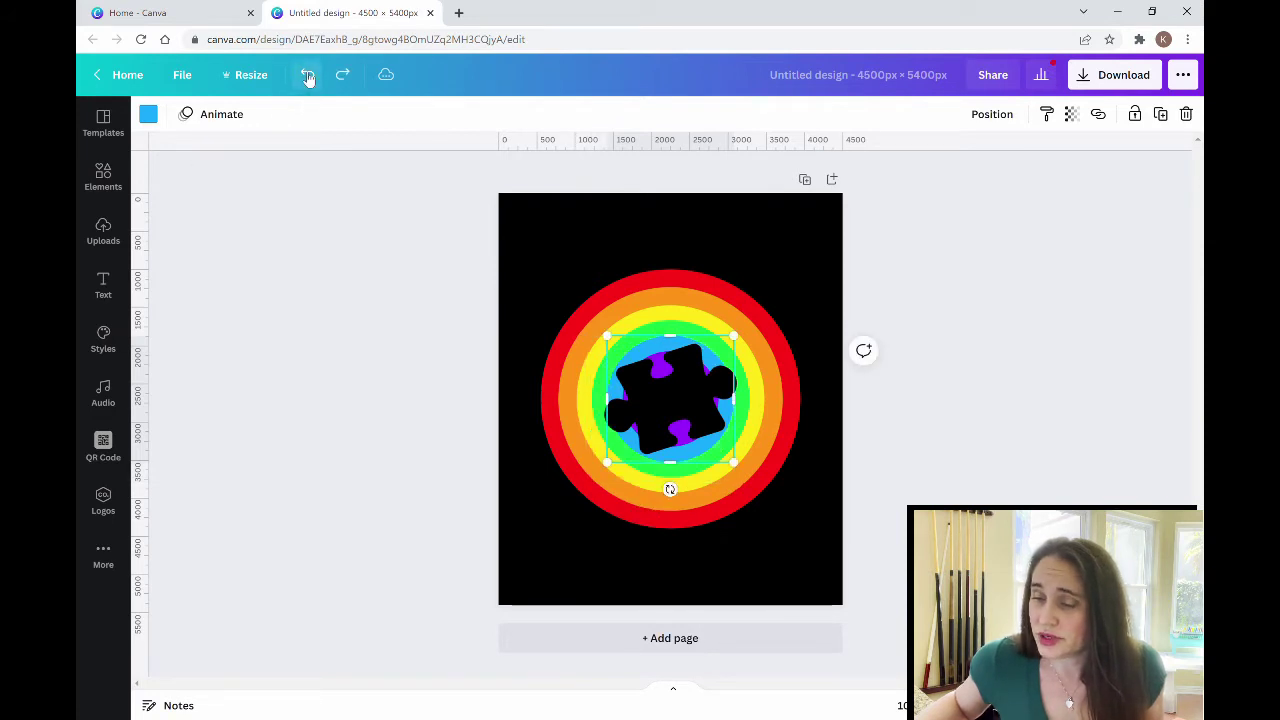
- Enlarge the black puzzle piece to about 2750 px wide and centre it over the rainbow circles
left_click(675, 427)
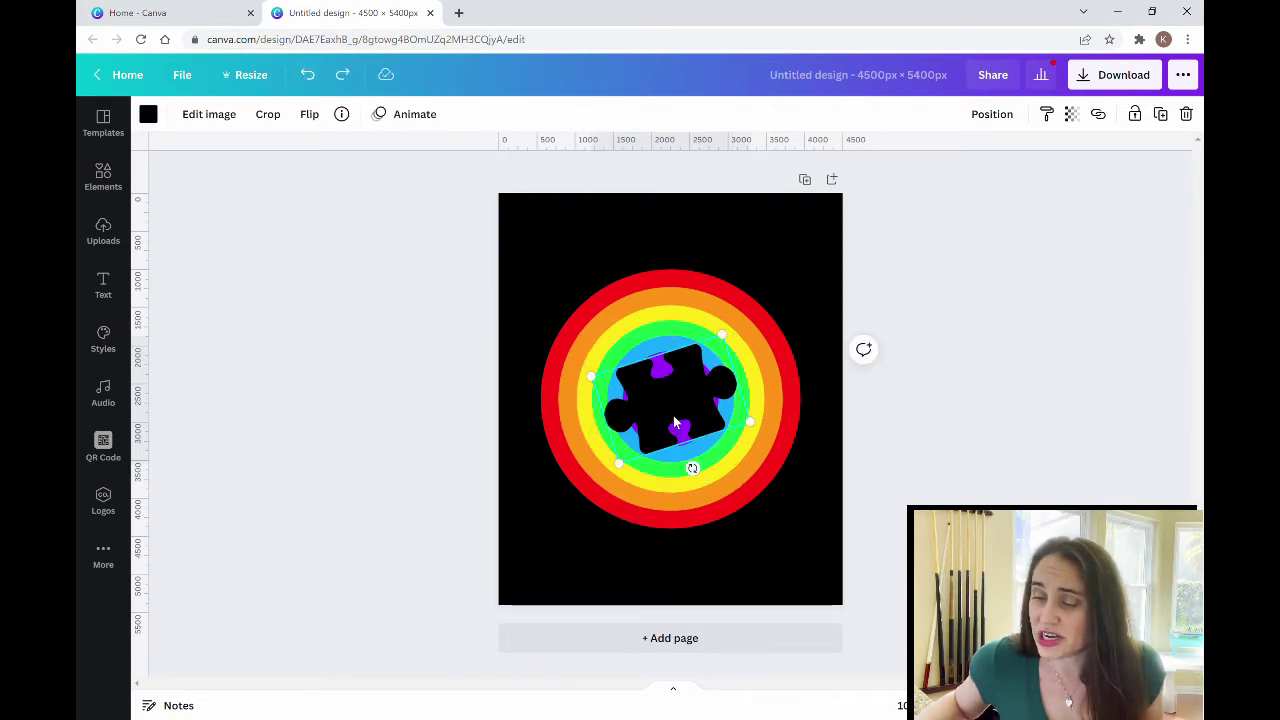
left_click_drag(628, 476, 588, 512)
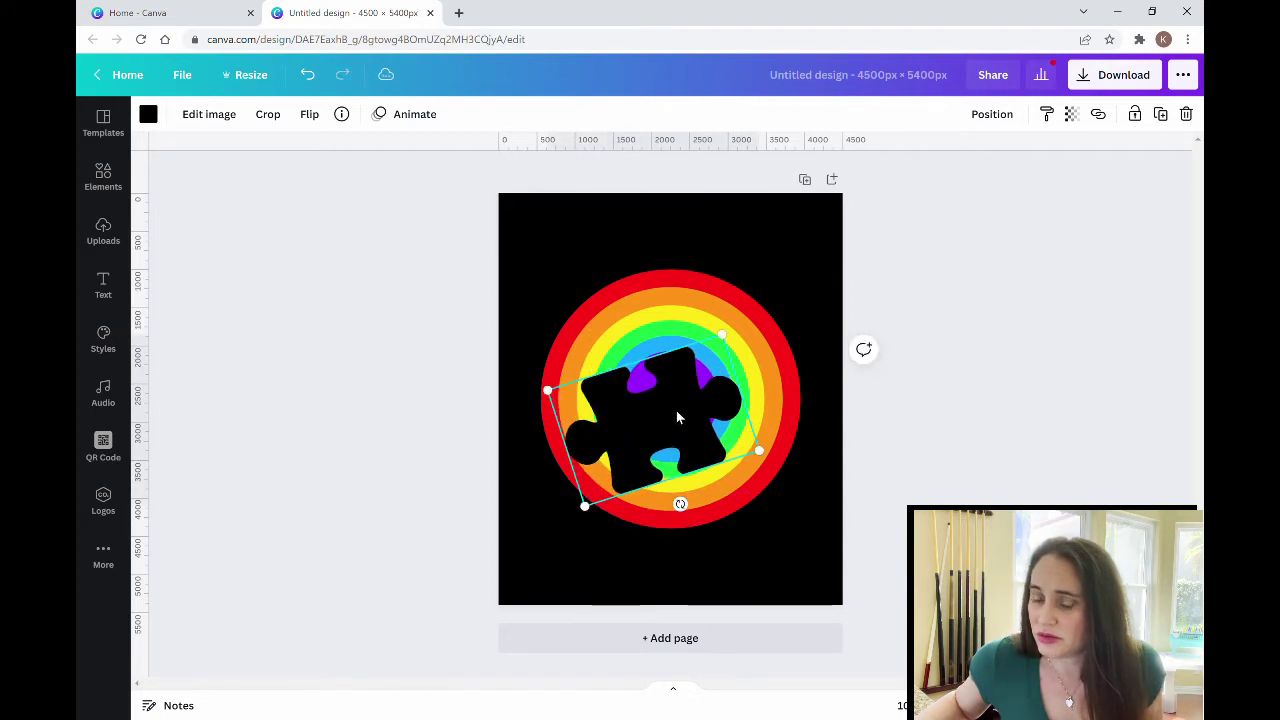
left_click_drag(676, 412, 703, 396)
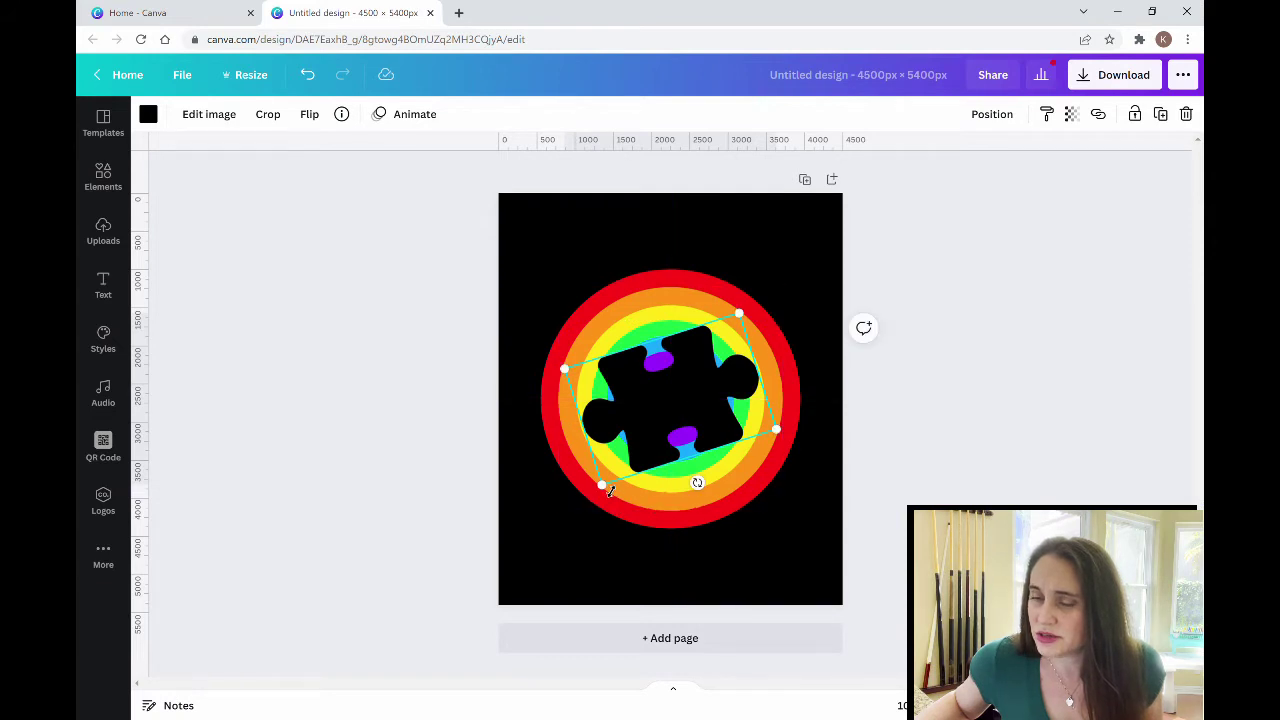
left_click_drag(609, 491, 594, 517)
left_click_drag(656, 426, 683, 416)
left_click(895, 275)
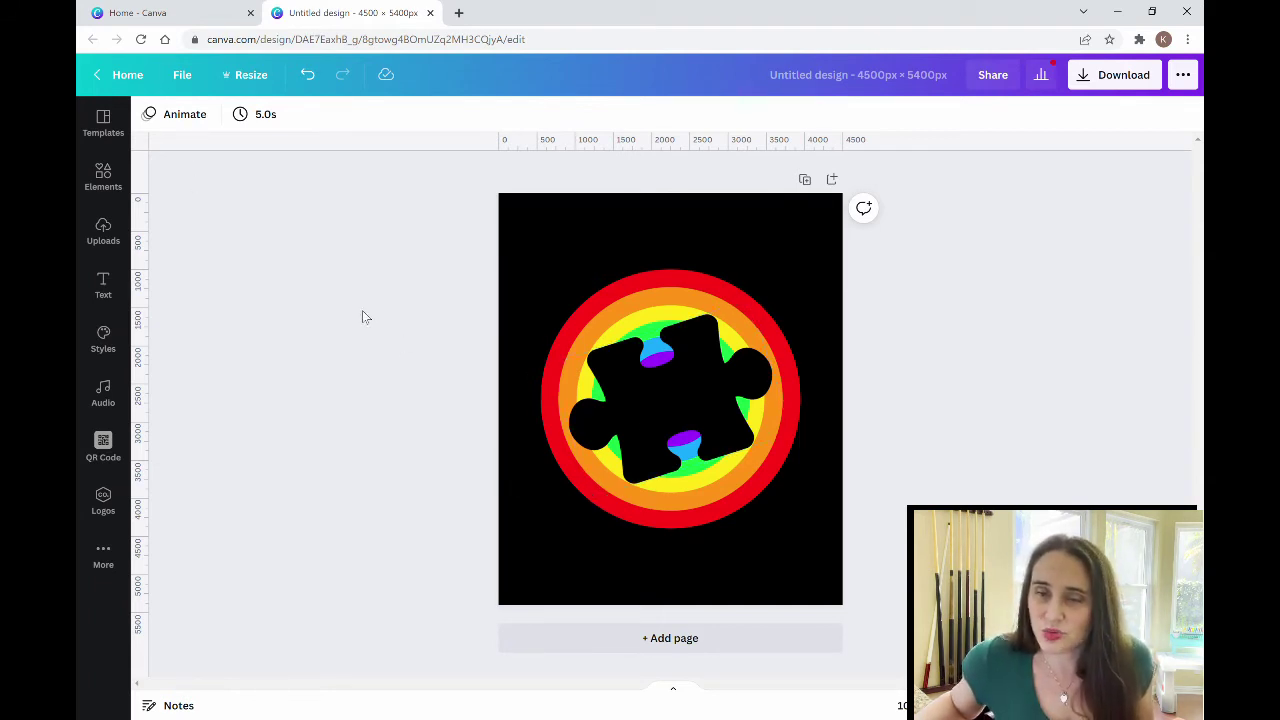
- Search the element library's graphics for "rainbow infinity"
left_click(103, 178)
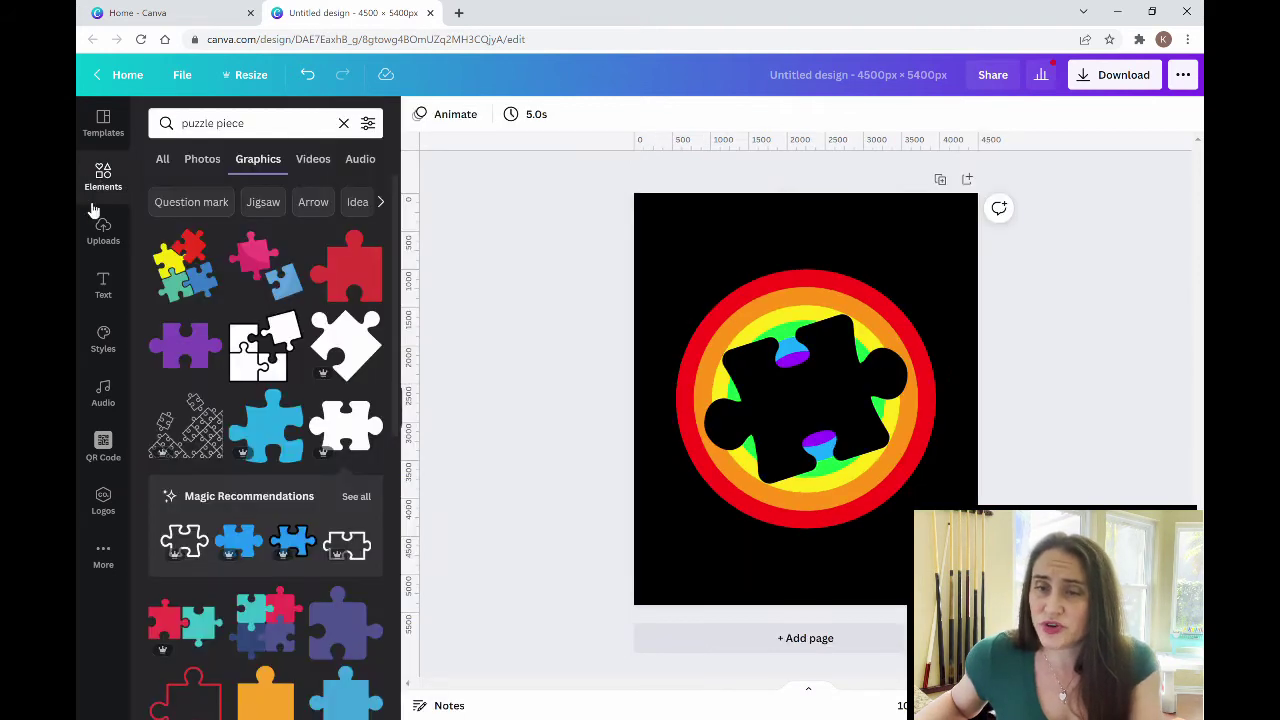
left_click(304, 124)
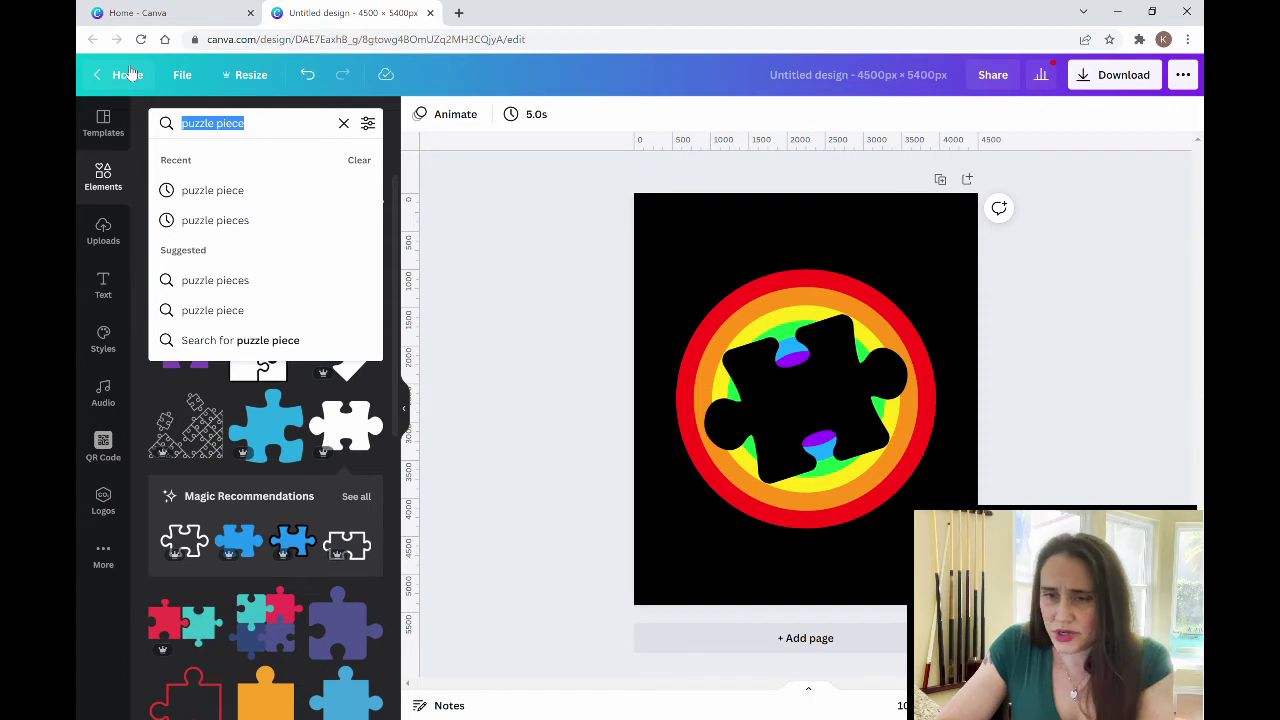
key("BackSpace")
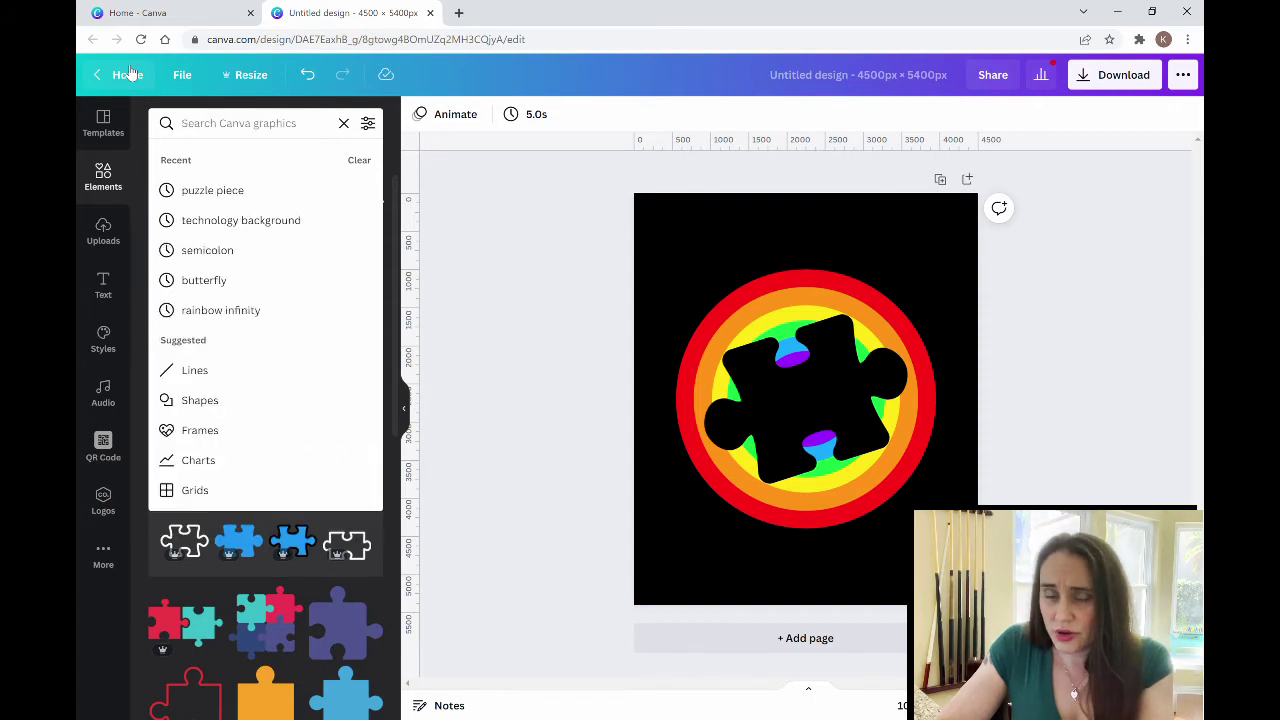
type("rainbow ")
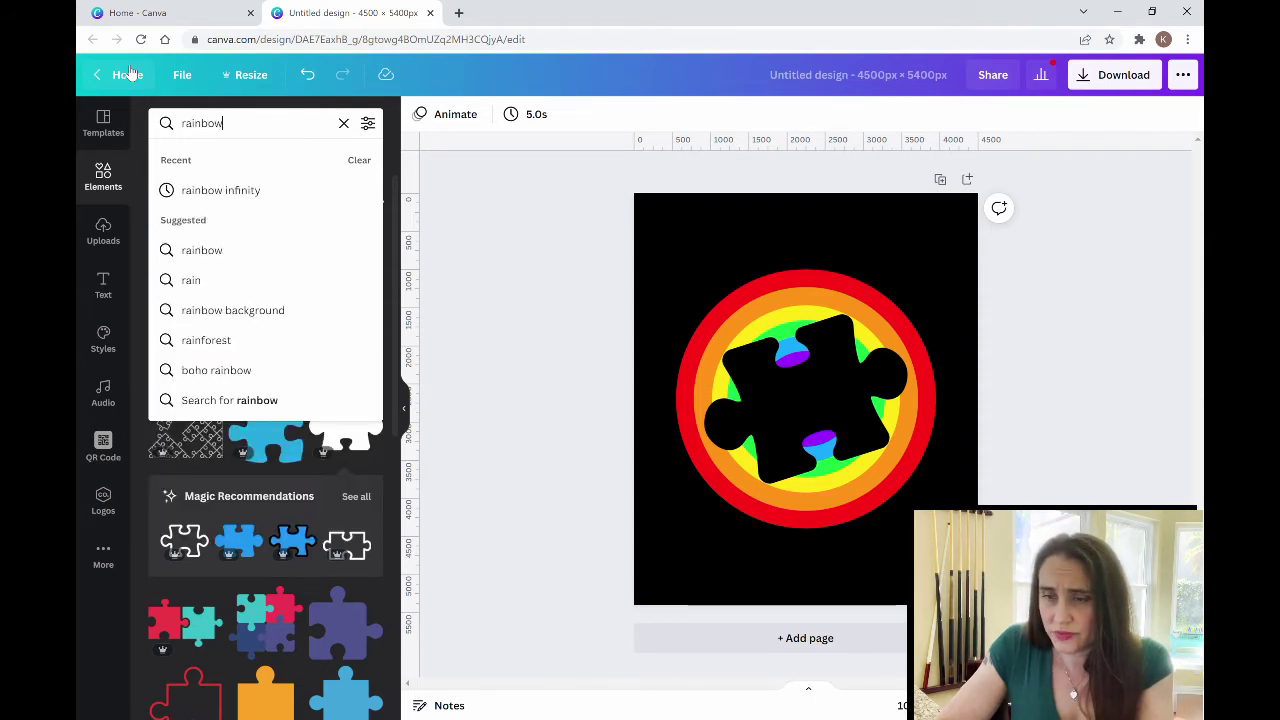
type("infinity")
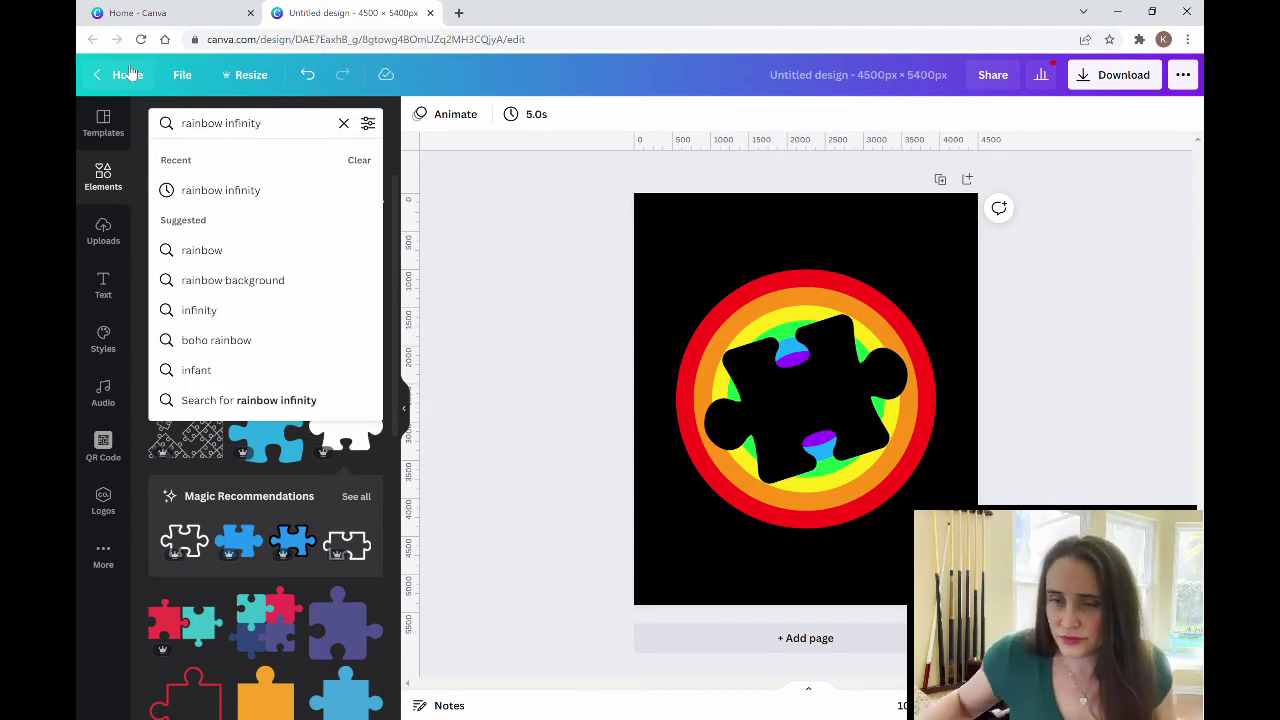
key("Return")
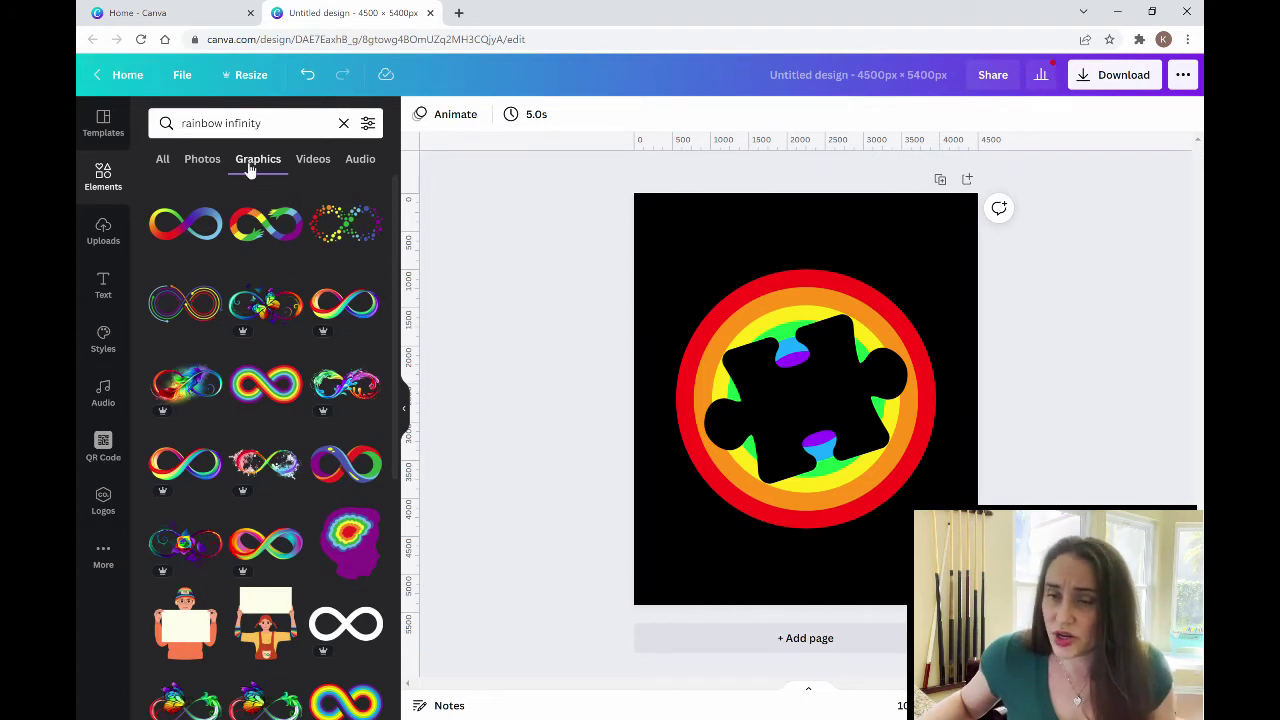
- Place the striped, glowing rainbow infinity symbol in the puzzle piece's centre, tilted about 16° counter-clockwise and scaled to about 1500 px wide
left_click(265, 397)
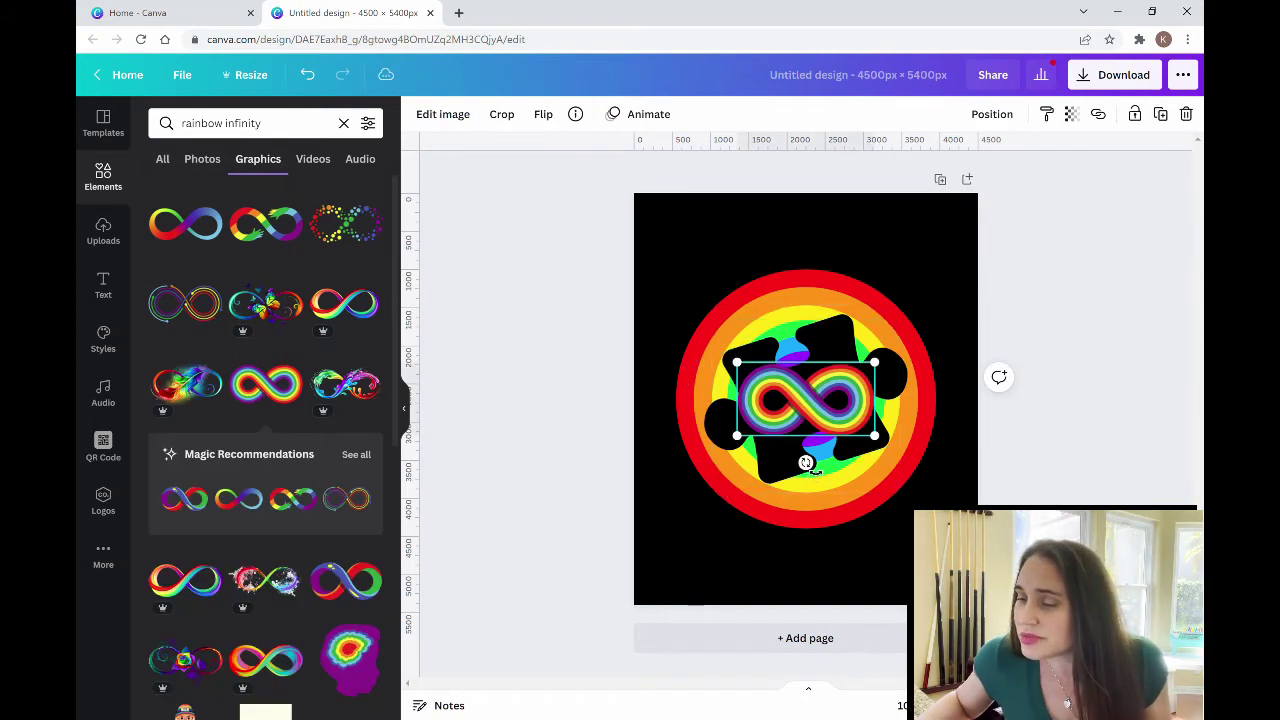
left_click_drag(806, 462, 838, 462)
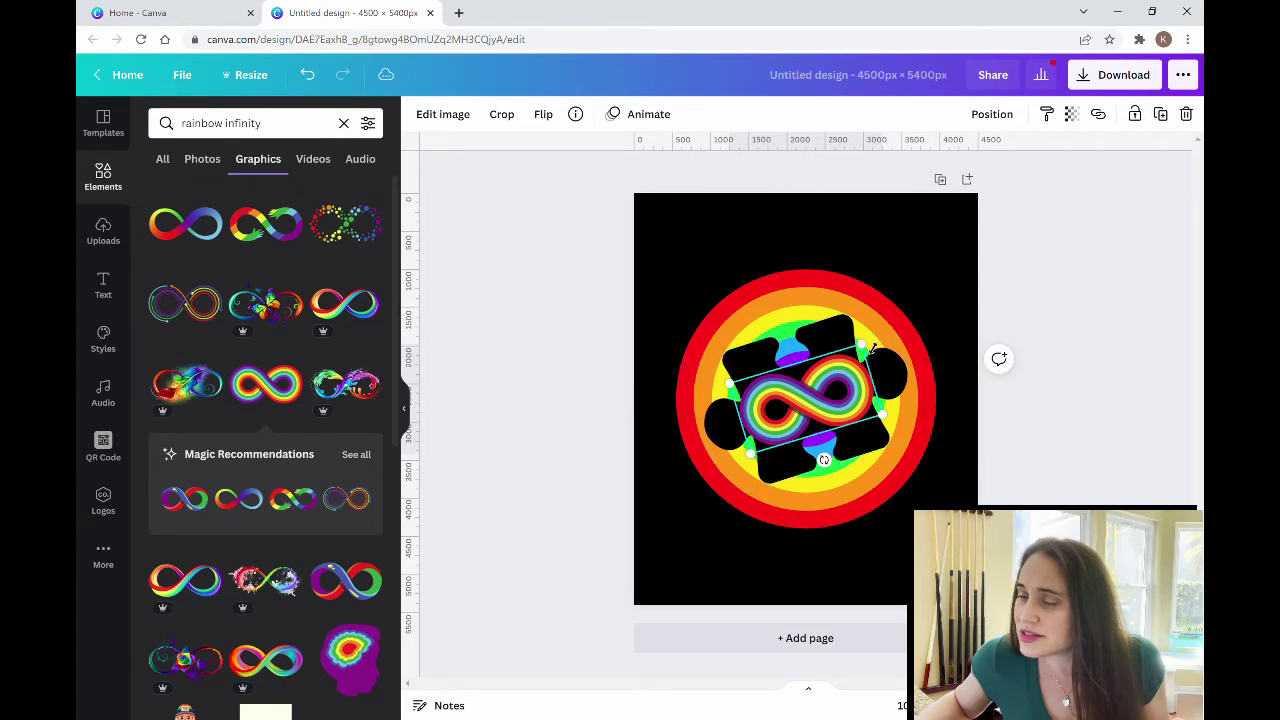
left_click_drag(874, 347, 857, 360)
left_click_drag(790, 425, 806, 408)
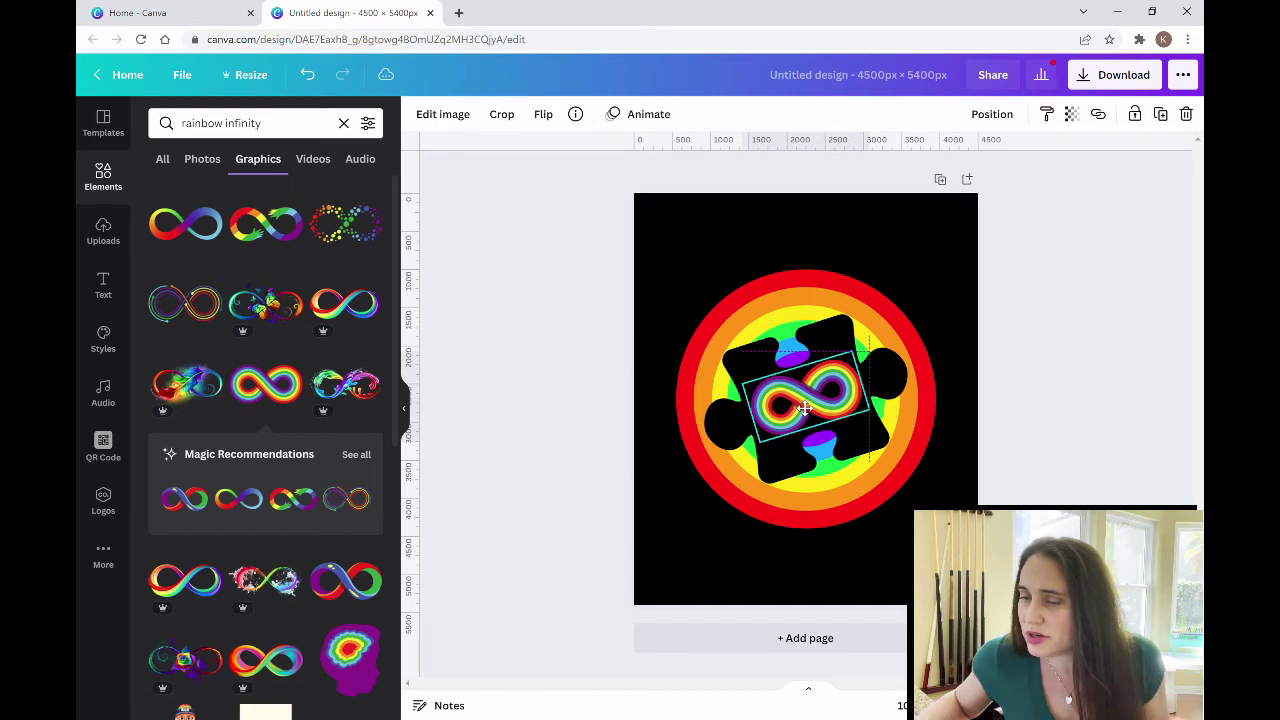
left_click_drag(805, 408, 803, 408)
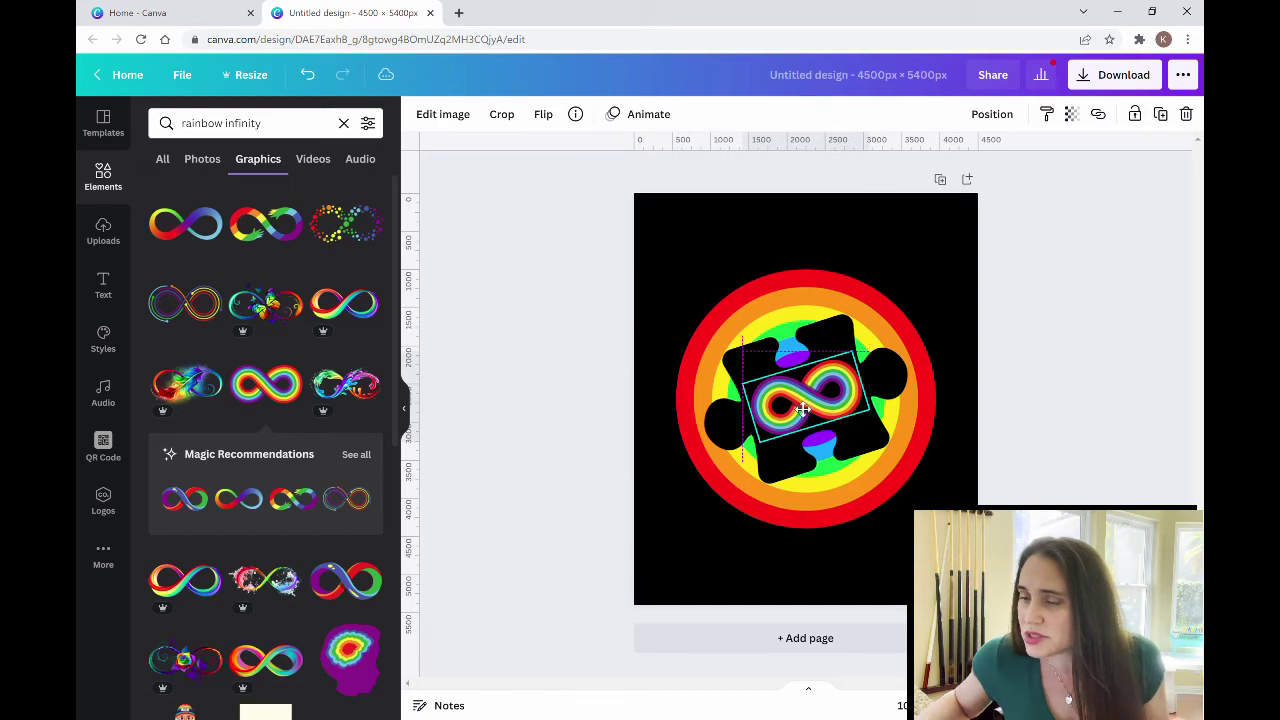
left_click_drag(800, 408, 800, 408)
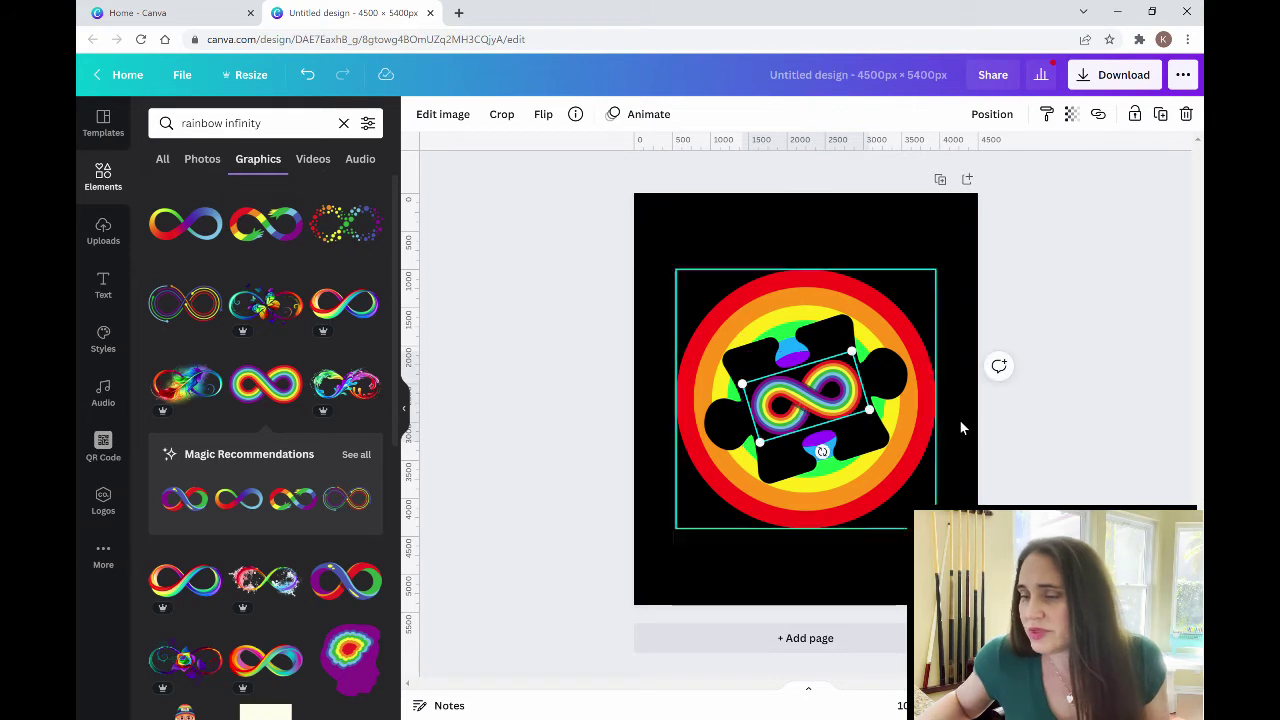
left_click(1137, 440)
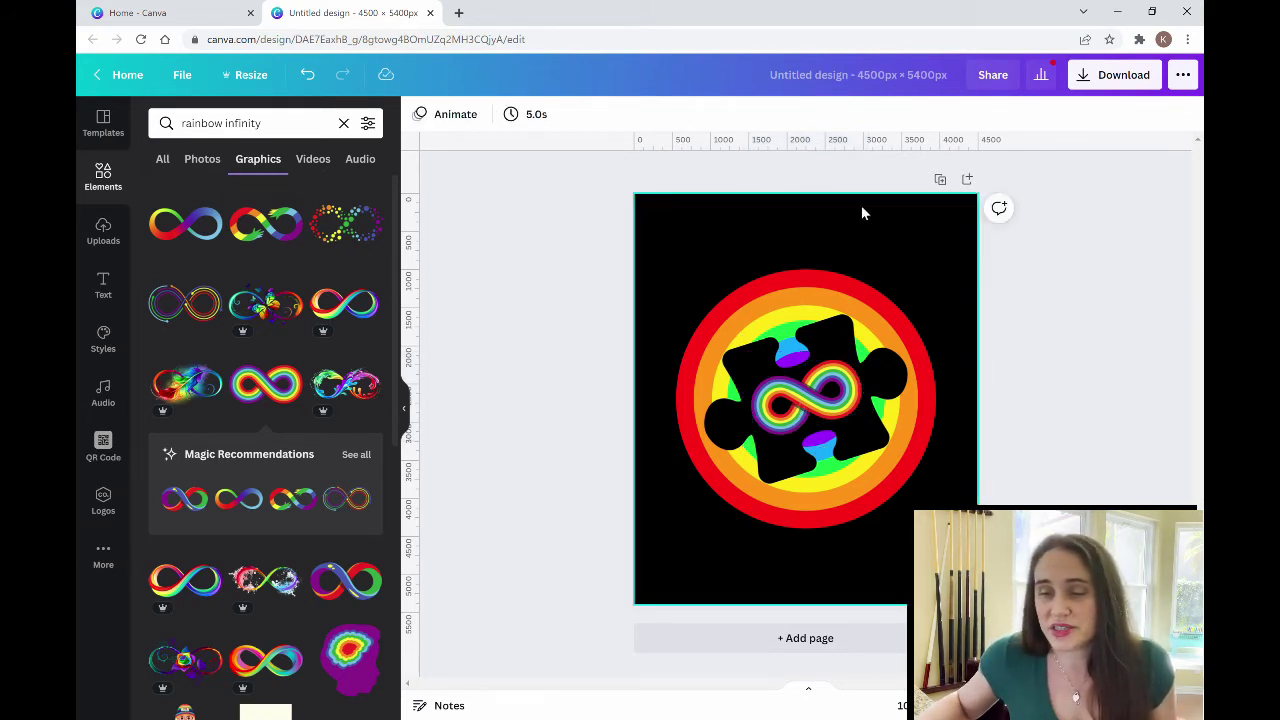
left_click(406, 411)
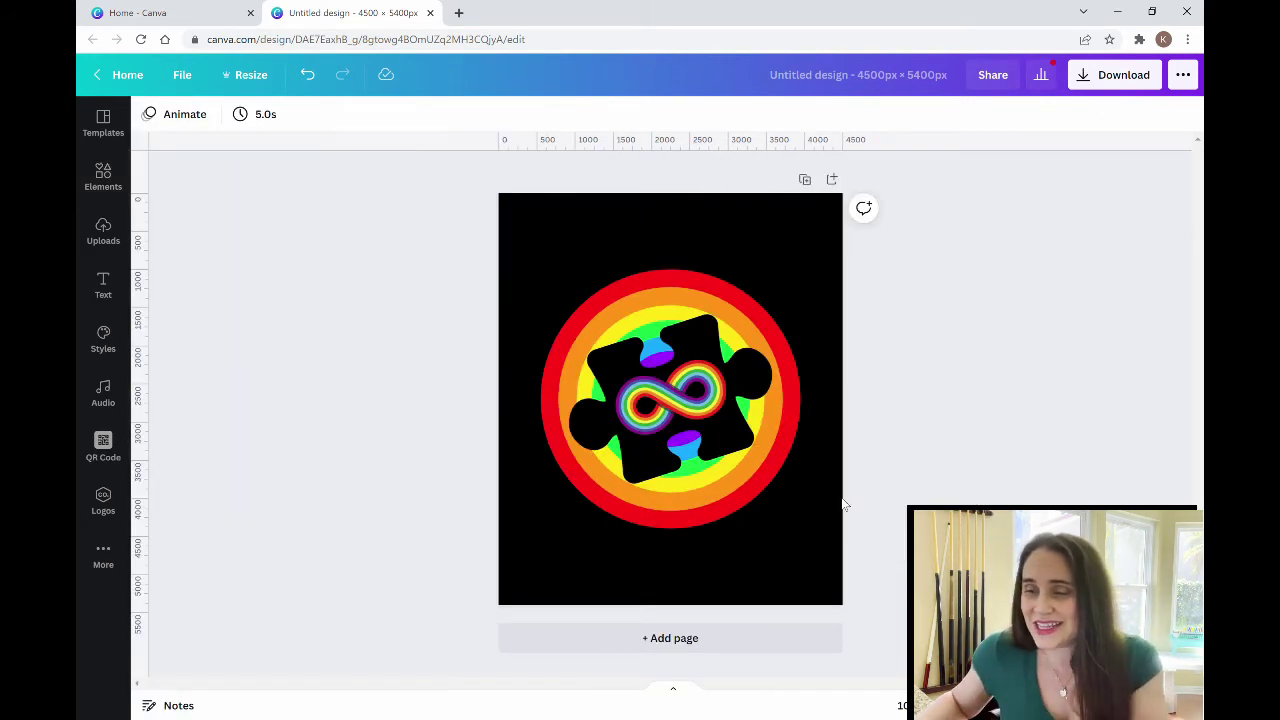
- Add a new text box and colour its text with the light blue from the document colours
key("t")
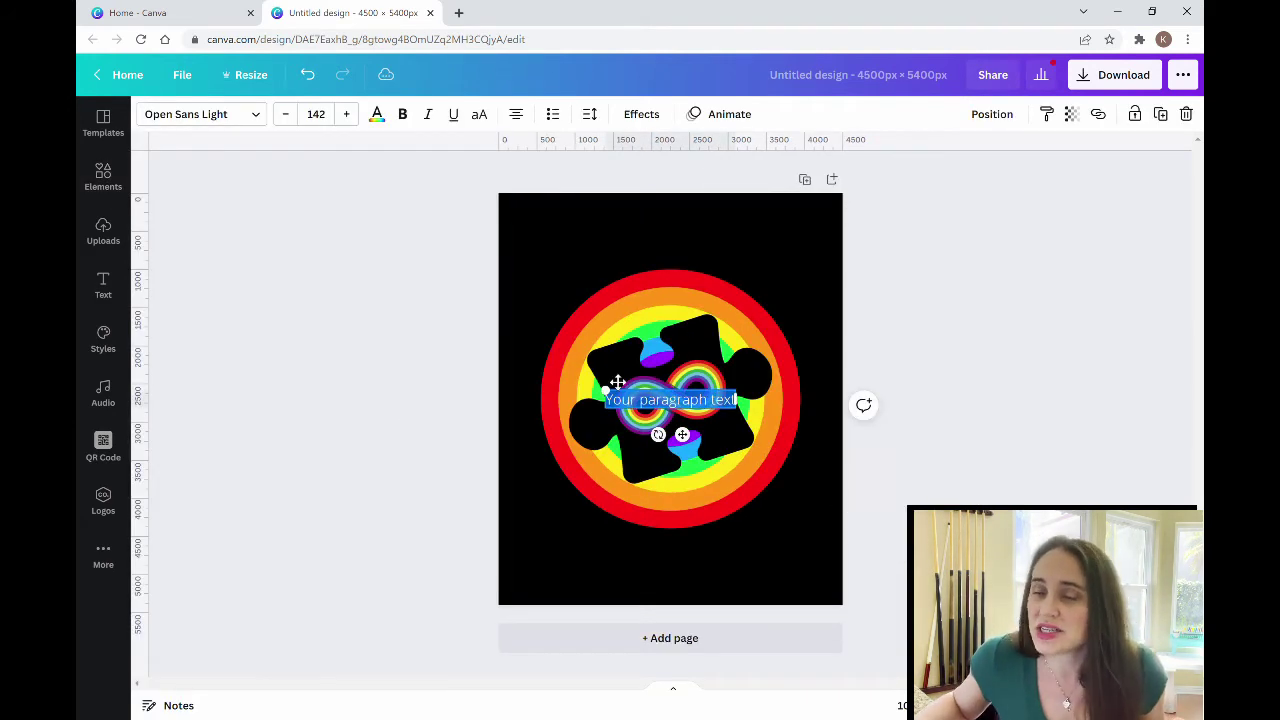
left_click(377, 114)
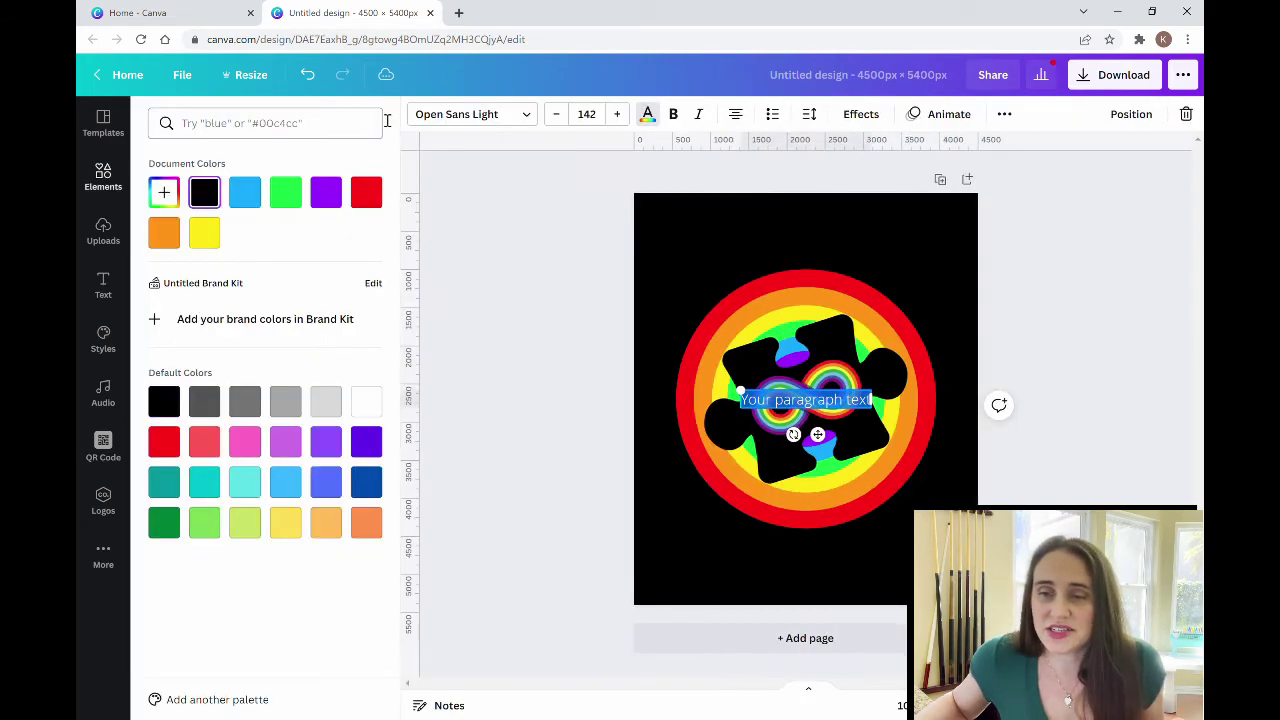
left_click(246, 200)
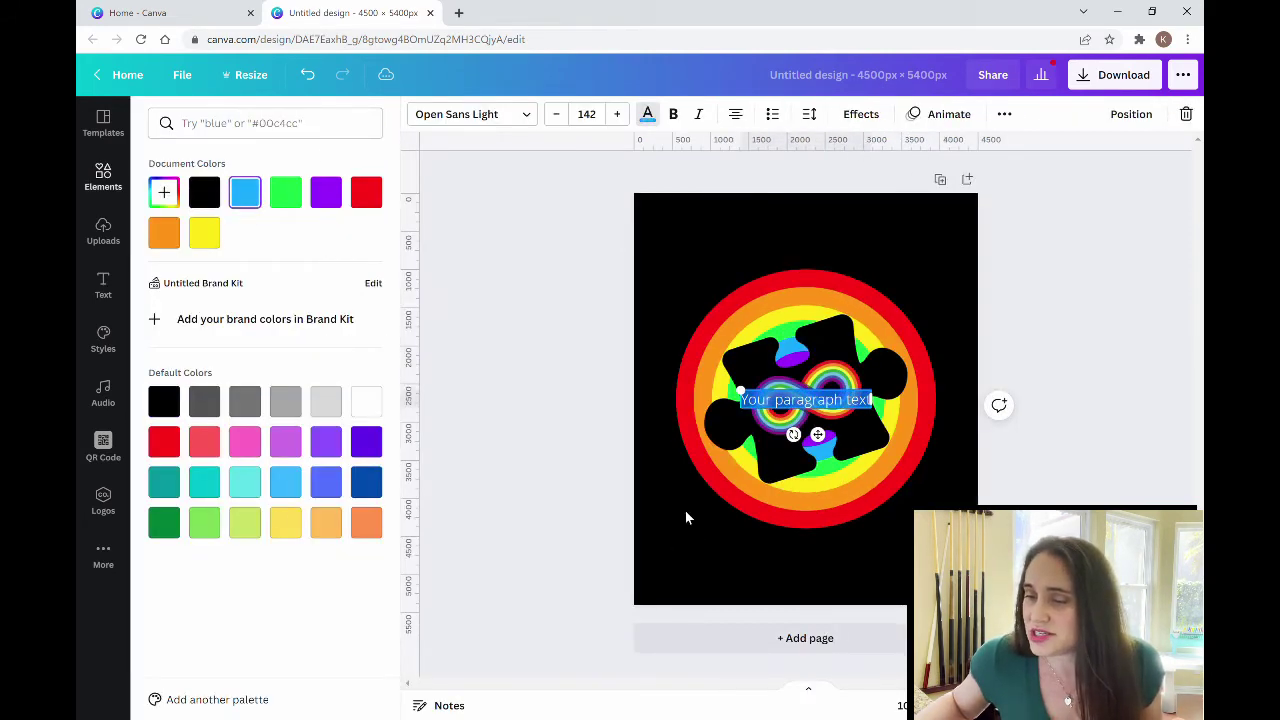
left_click(561, 375)
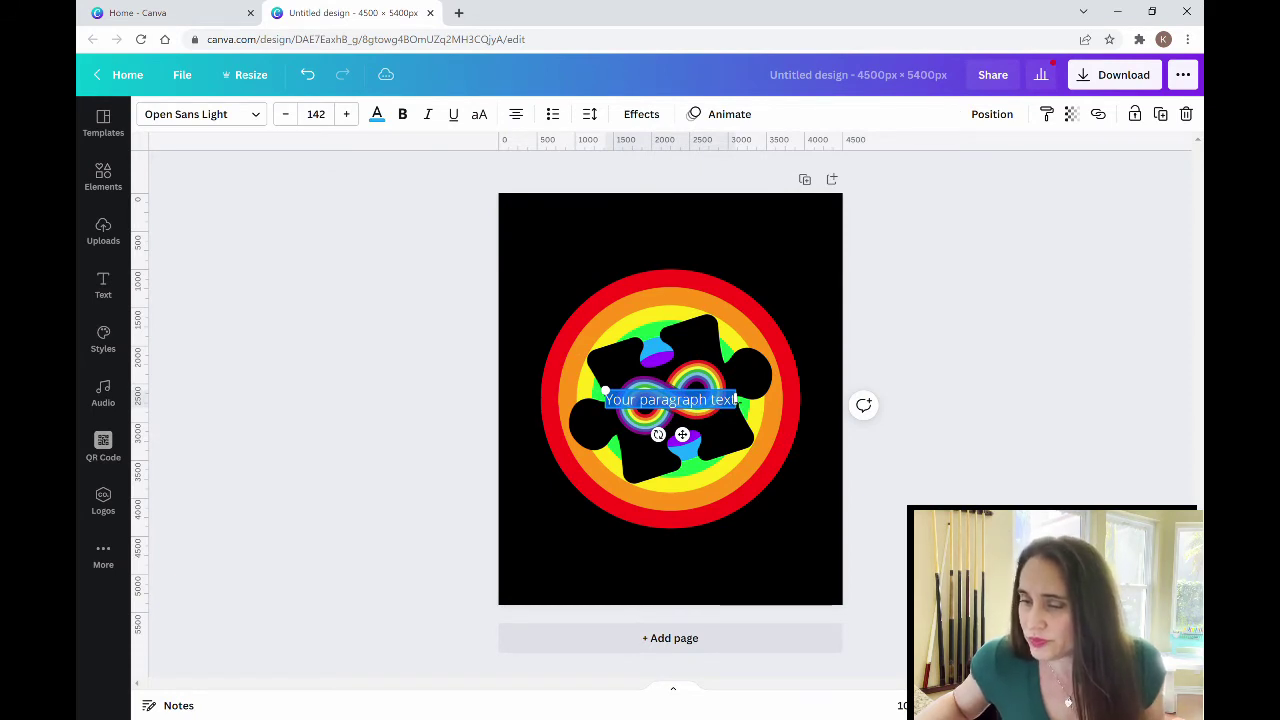
- Widen the text box to about 2650 px and move it above the rainbow circles near the page's upper edge
left_click(737, 400)
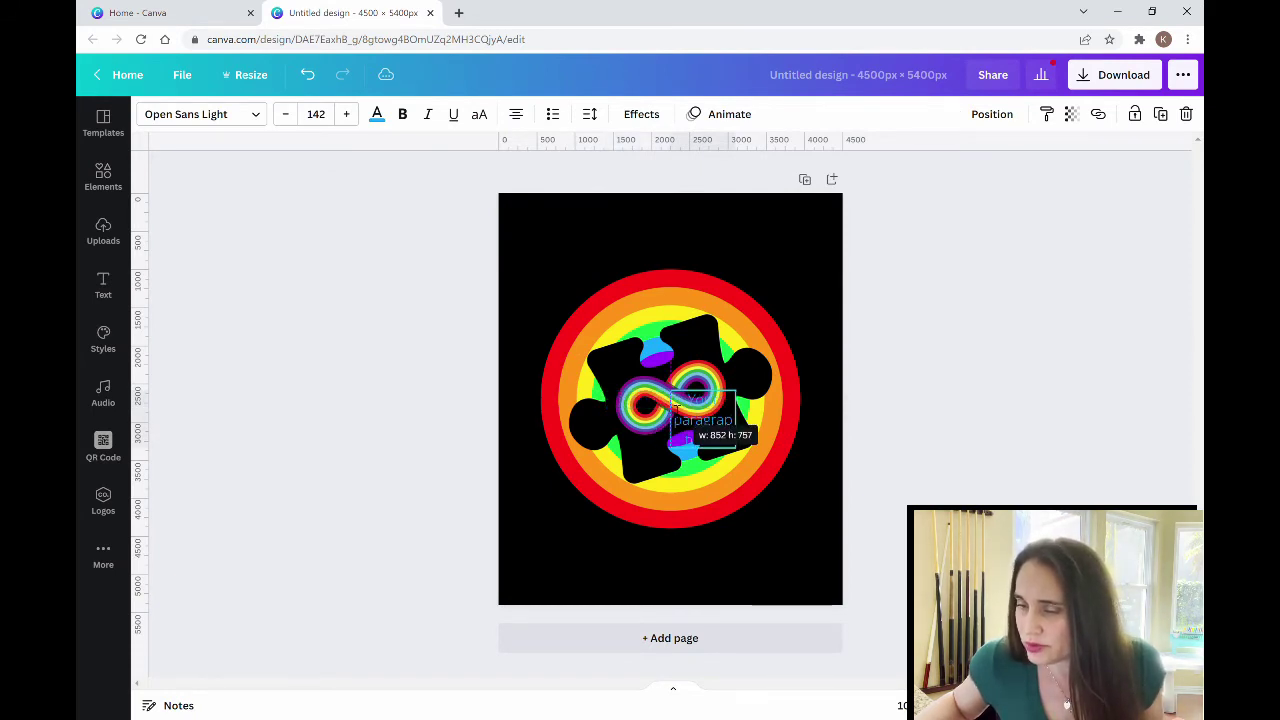
left_click_drag(605, 398, 533, 398)
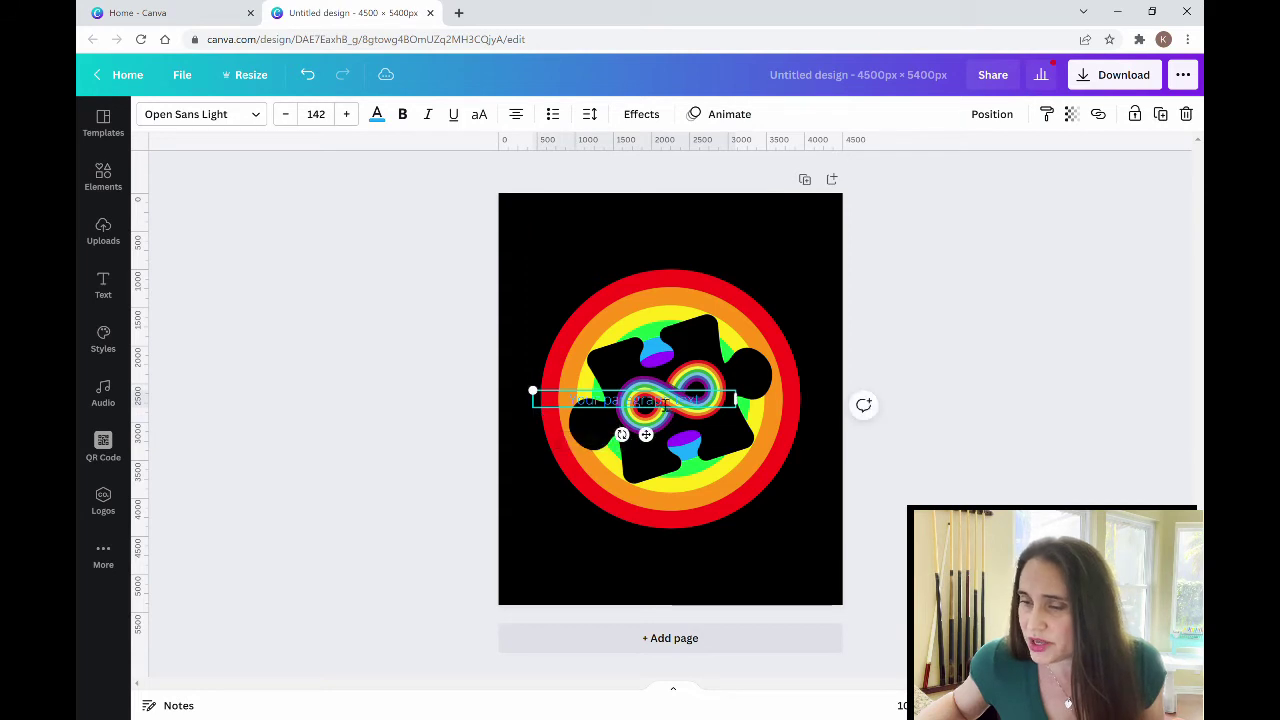
left_click(840, 487)
left_click_drag(648, 403, 680, 220)
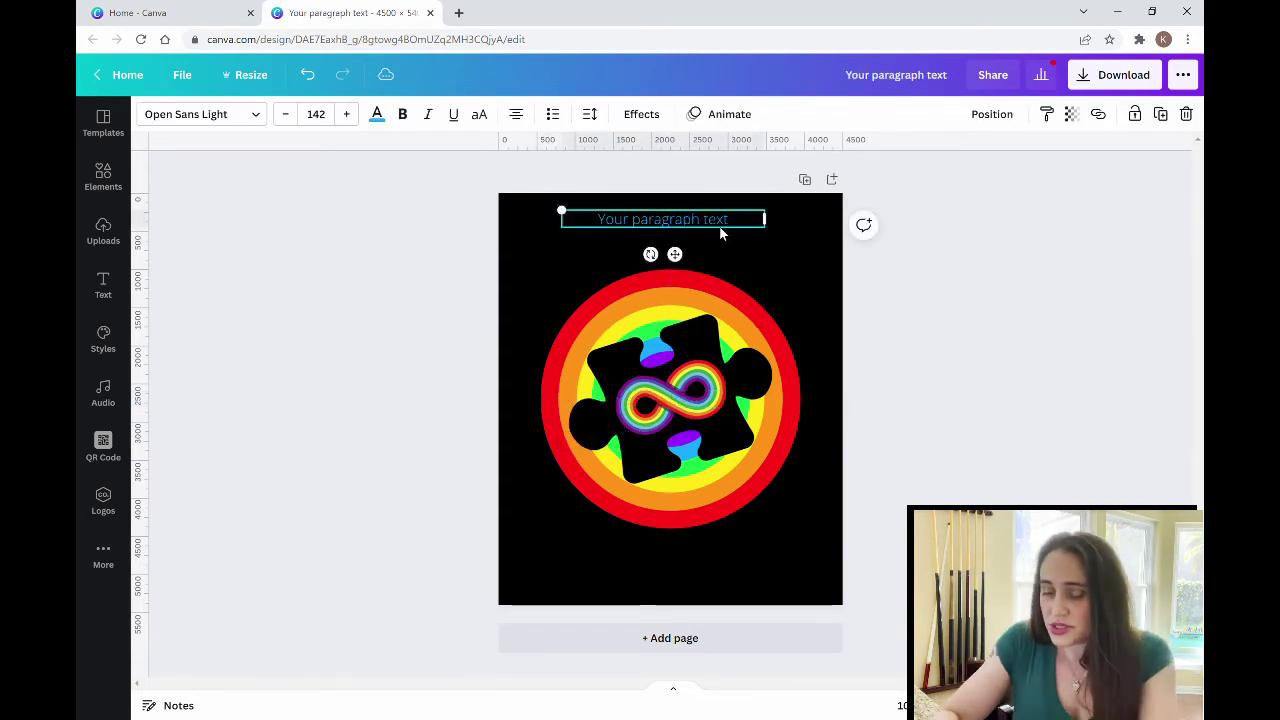
- Replace the placeholder text with "EMBRACE" and narrow its text box to about 1600 px wide
double_click(718, 221)
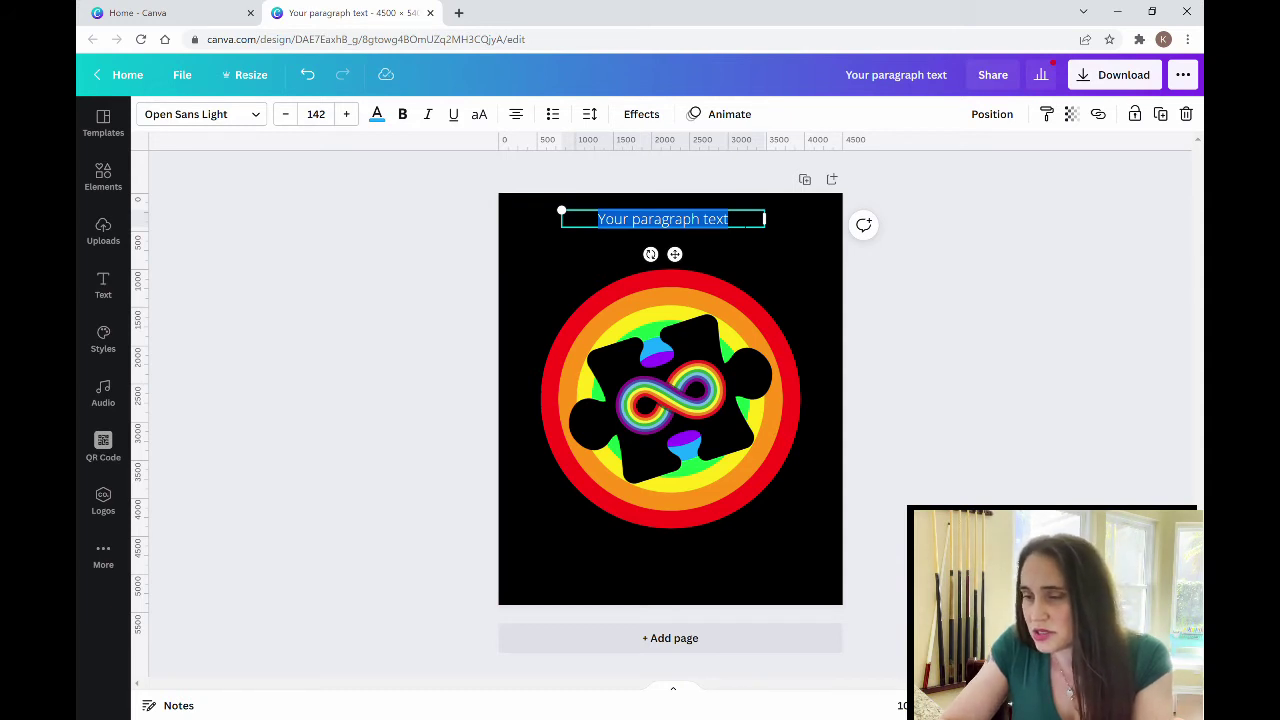
type("EMBRACE")
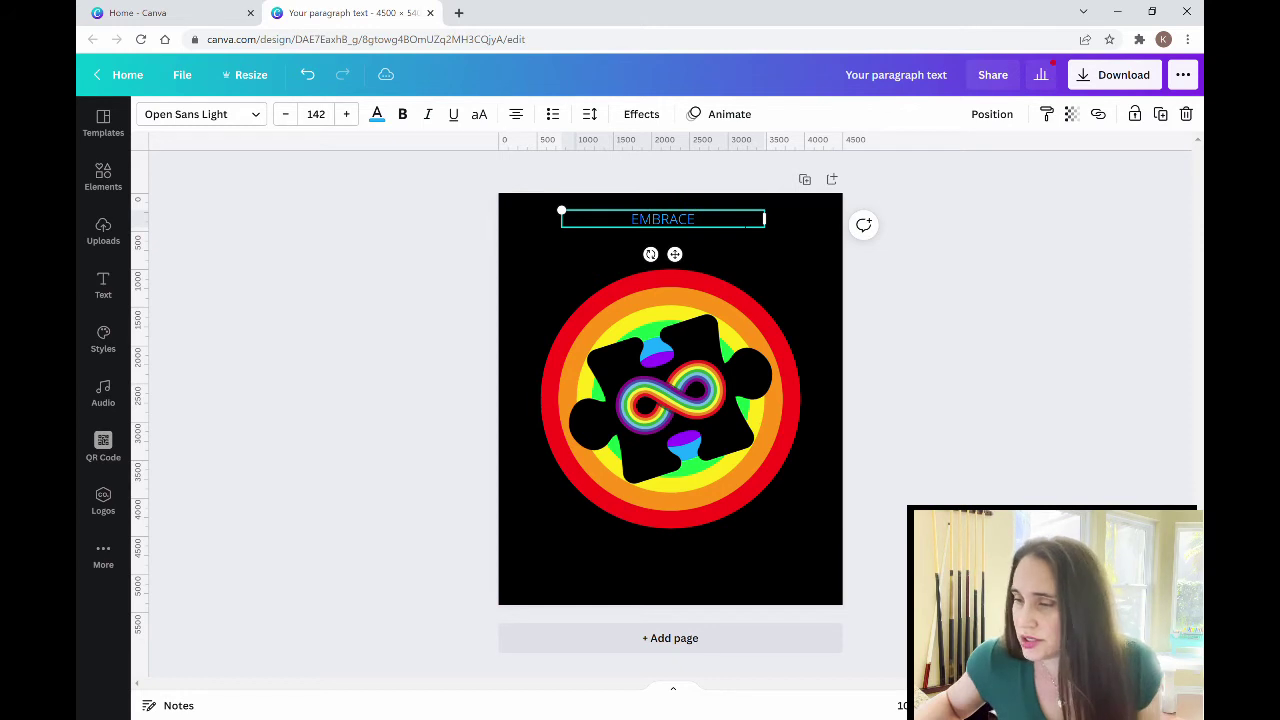
left_click(1020, 372)
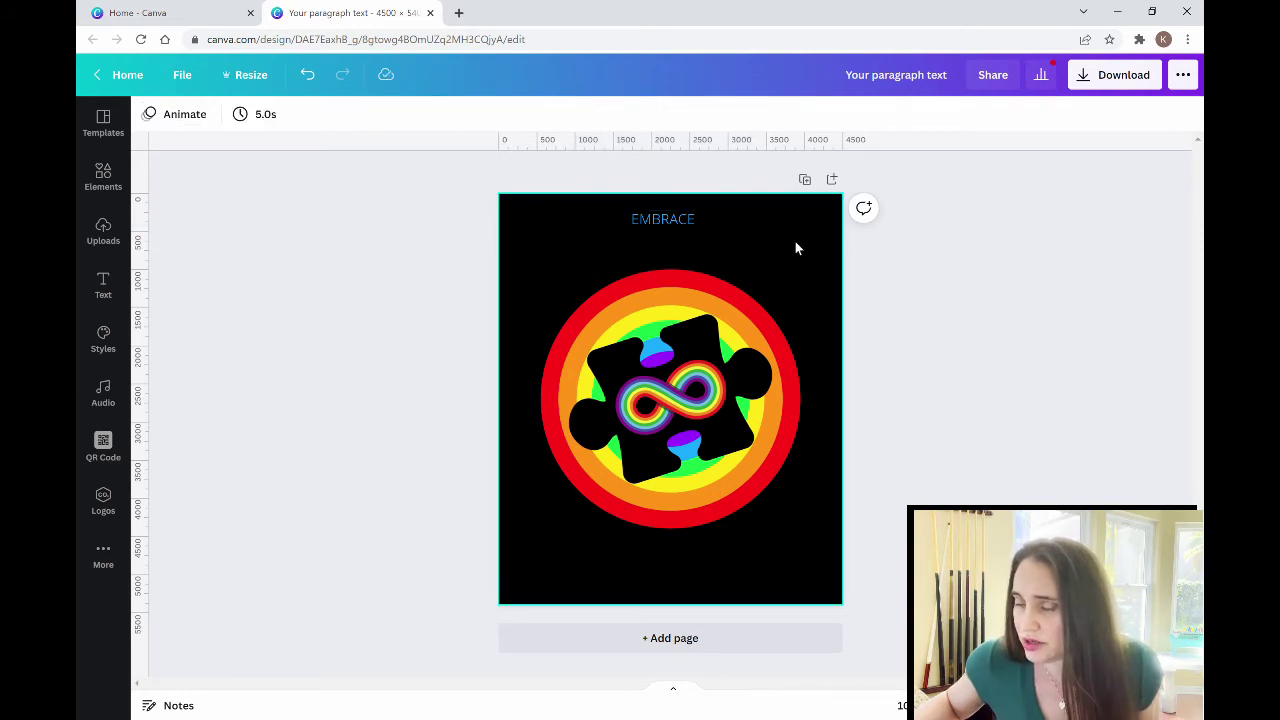
left_click(700, 220)
left_click_drag(781, 231, 698, 233)
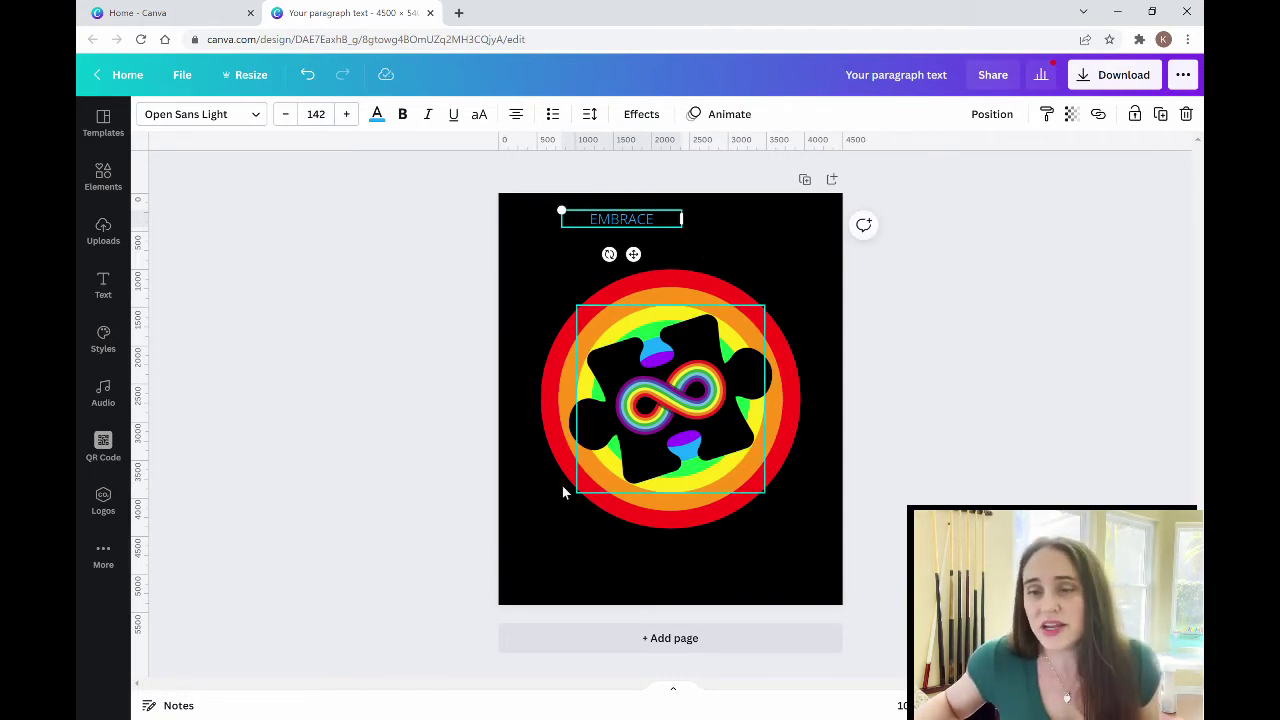
- Search the font list for "rounded" with the EMBRACE text selected
left_click(256, 117)
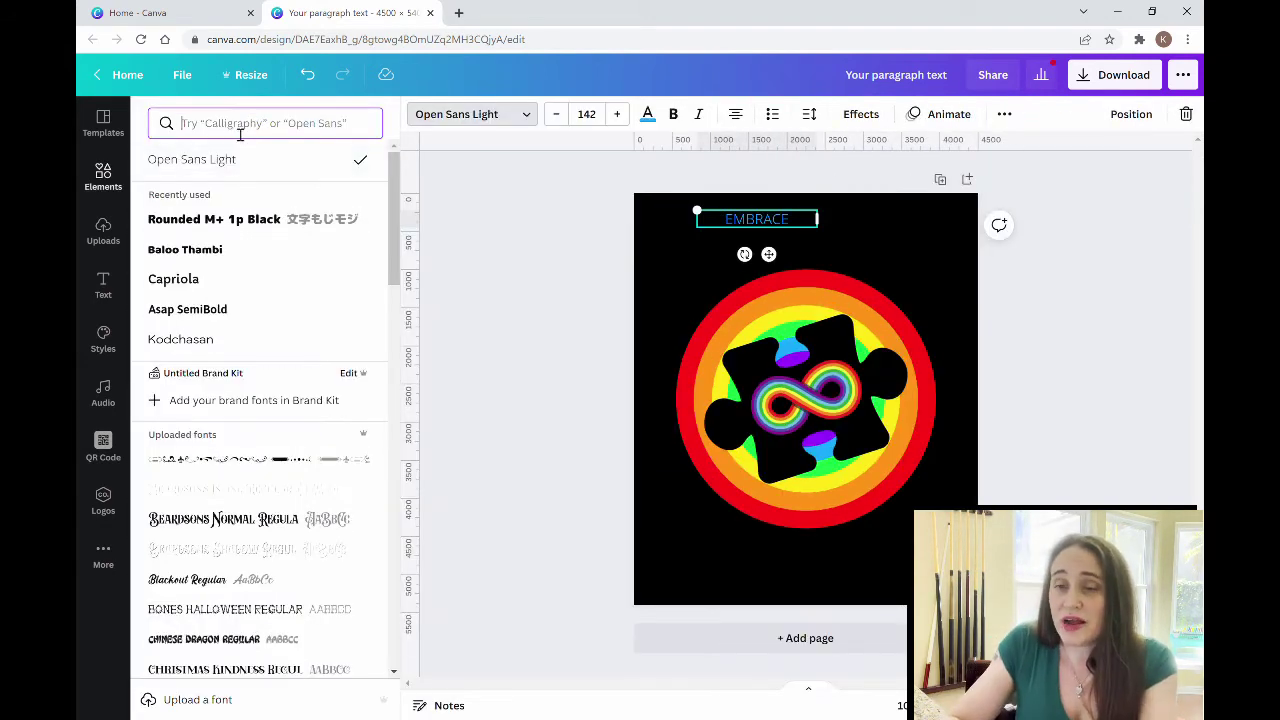
left_click(246, 127)
type("rou")
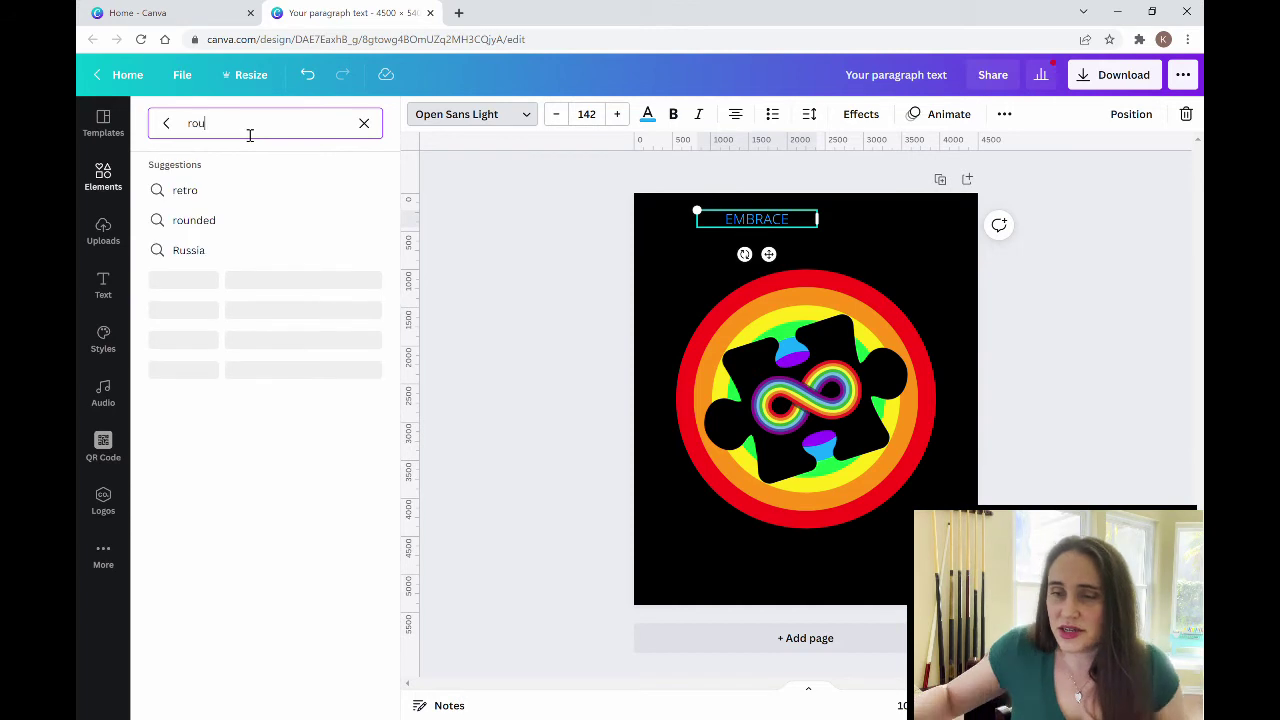
type("nded")
key("Return")
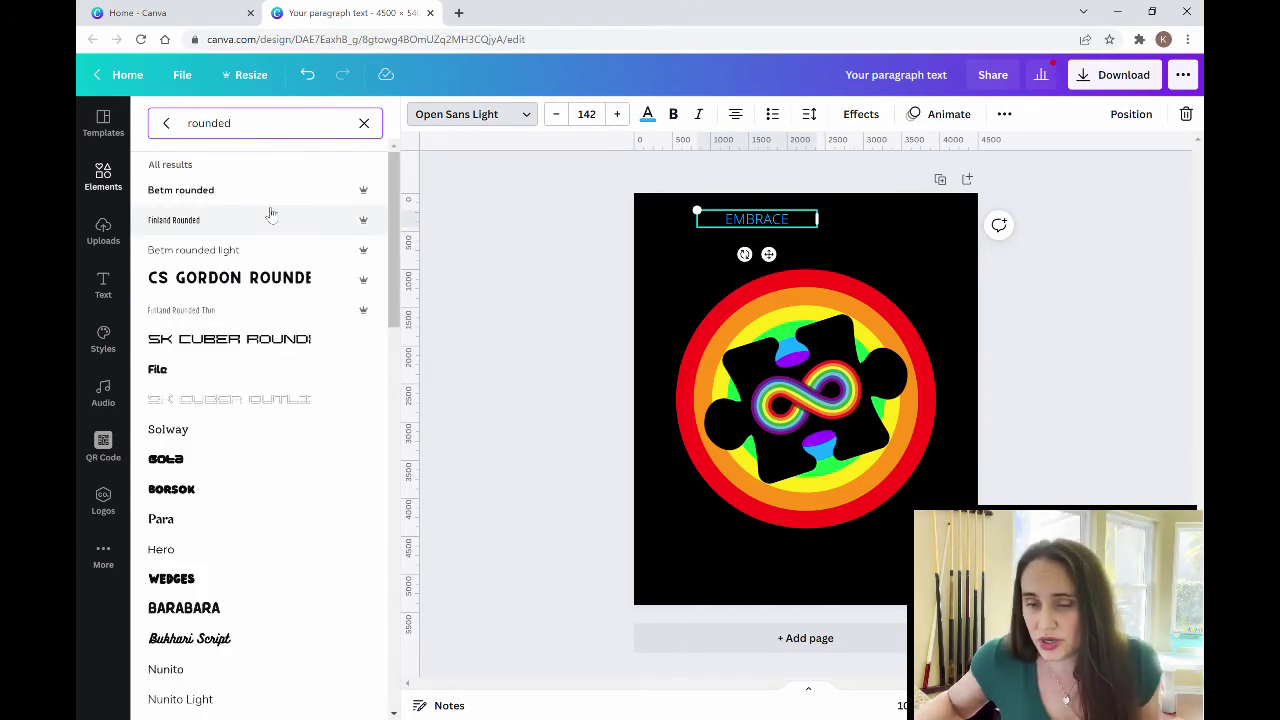
- Apply the Rounded M+ Black font to the EMBRACE text
scroll(270, 215, "down", 2)
scroll(270, 215, "down", 8)
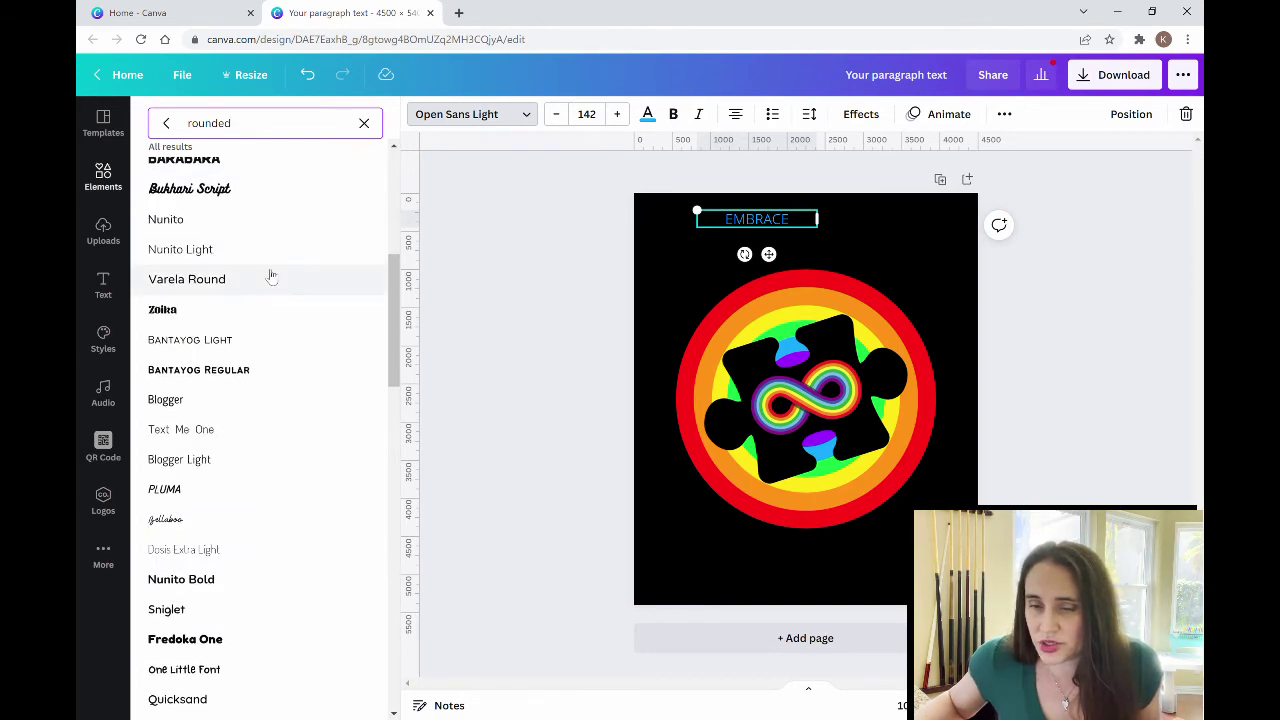
scroll(261, 293, "down", 9)
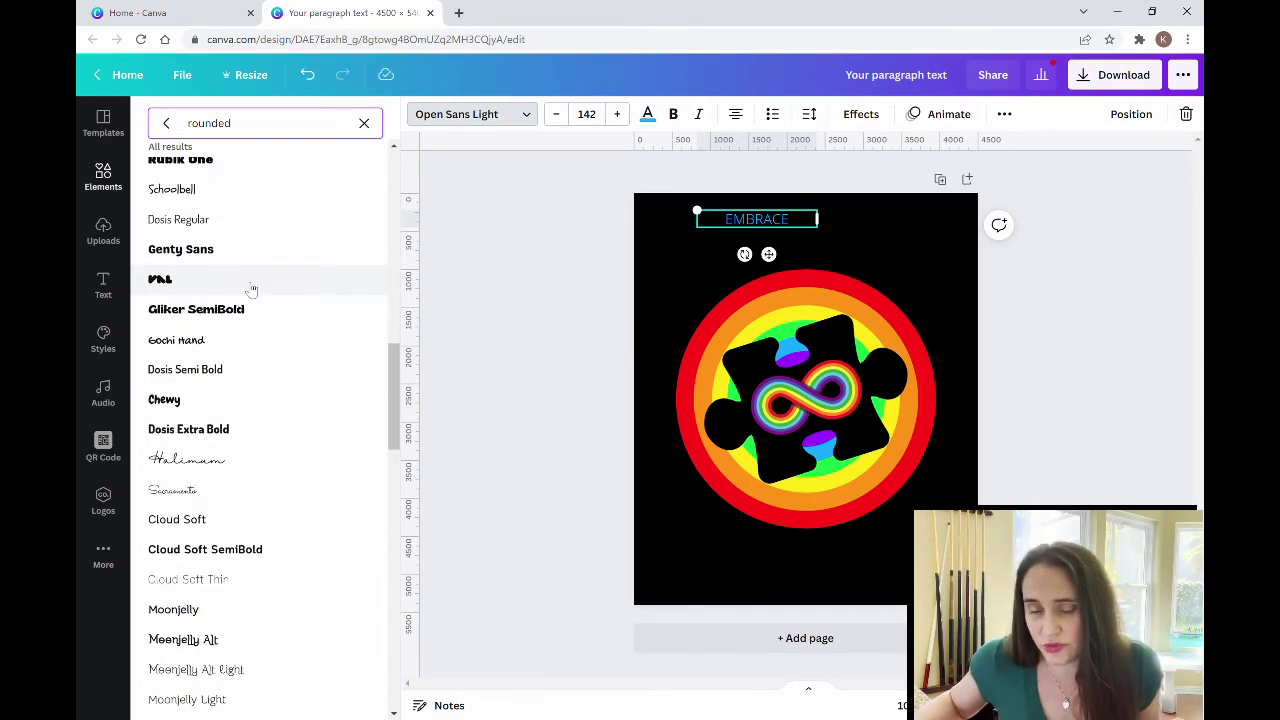
scroll(260, 325, "down", 10)
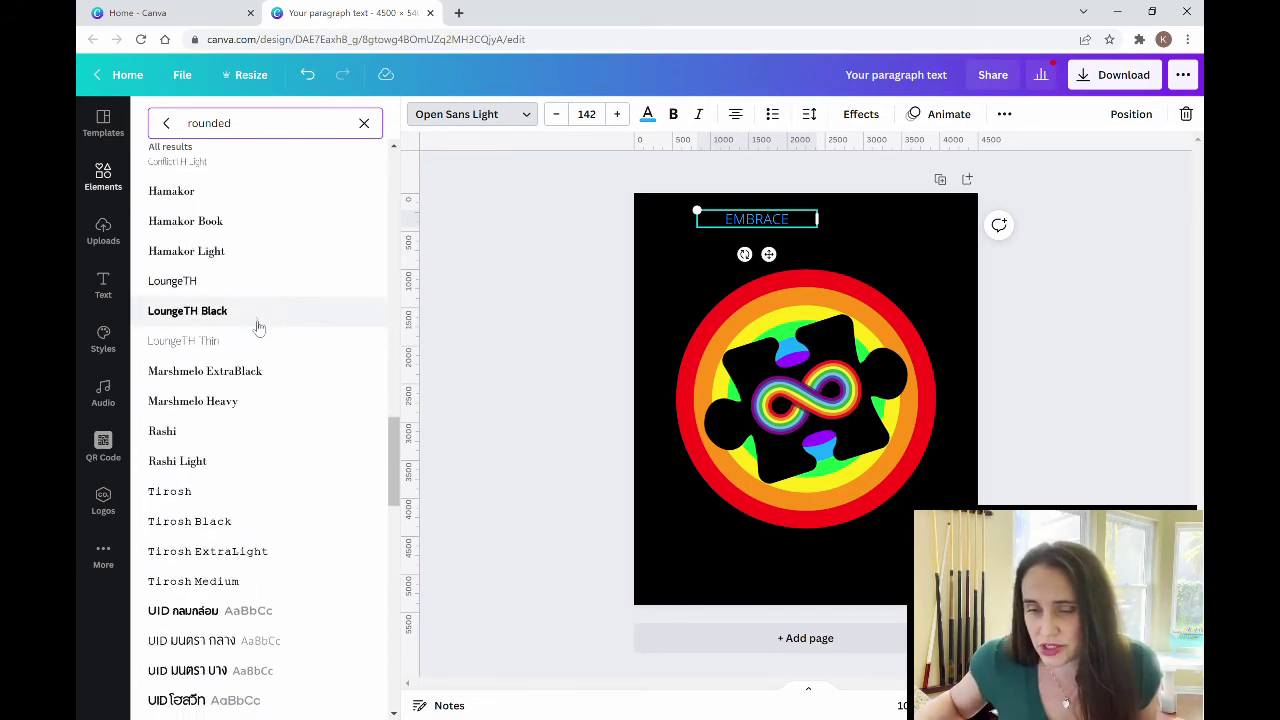
scroll(268, 322, "down", 10)
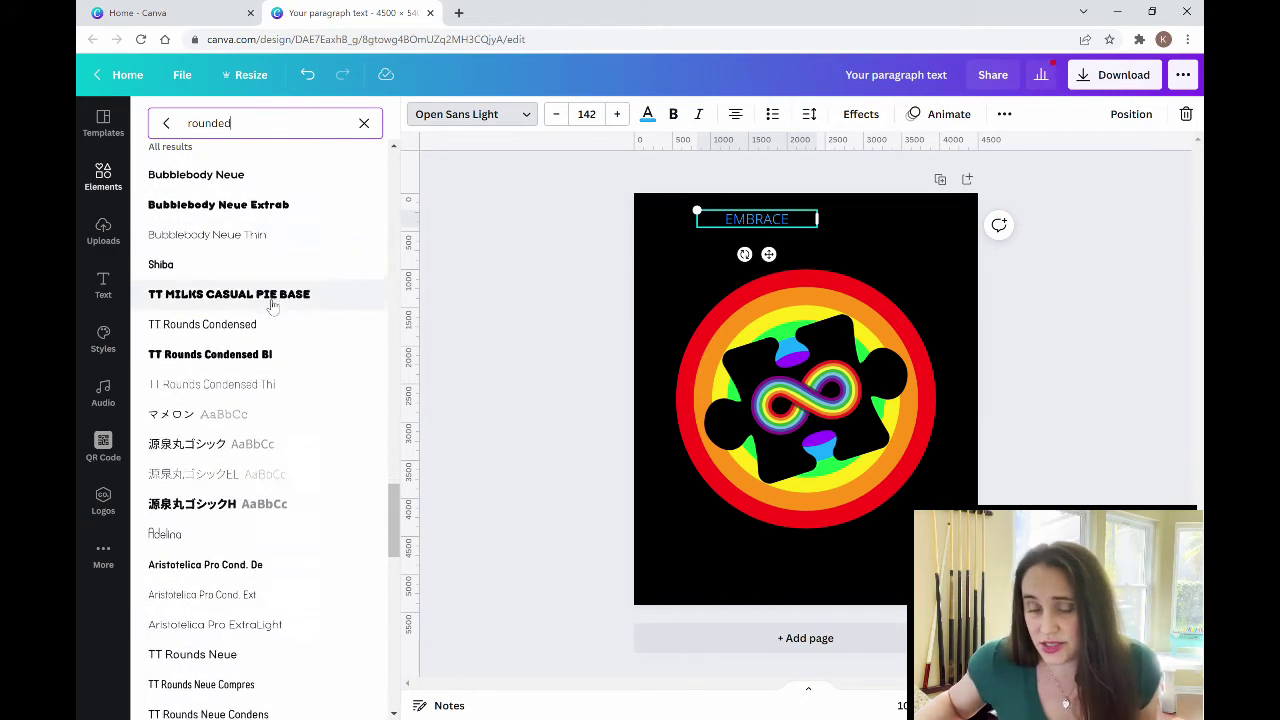
scroll(272, 315, "down", 6)
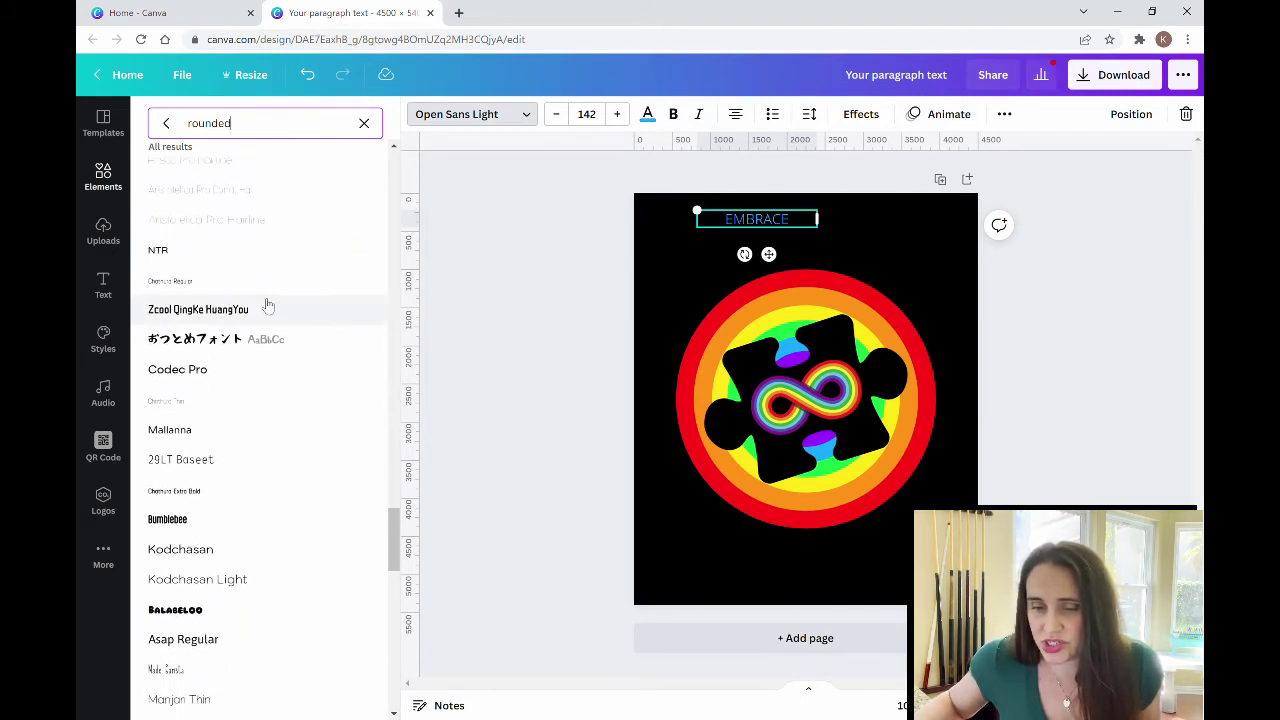
scroll(280, 306, "down", 9)
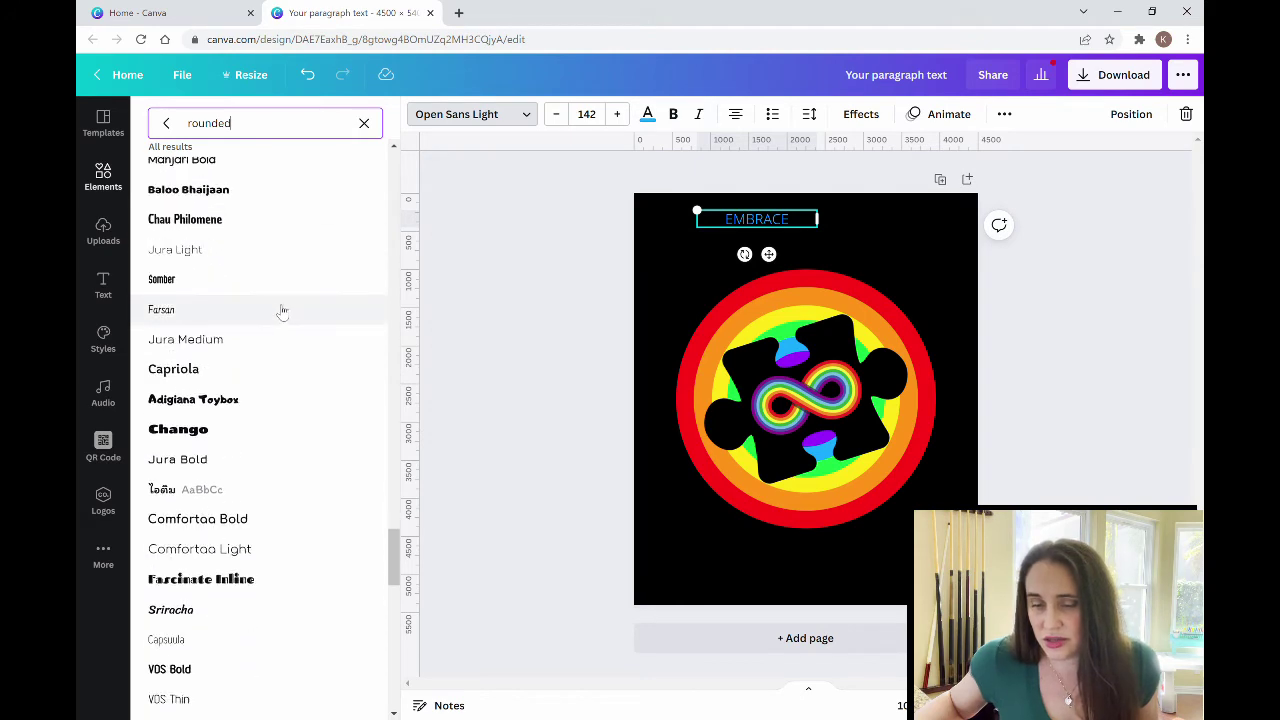
scroll(290, 304, "down", 2)
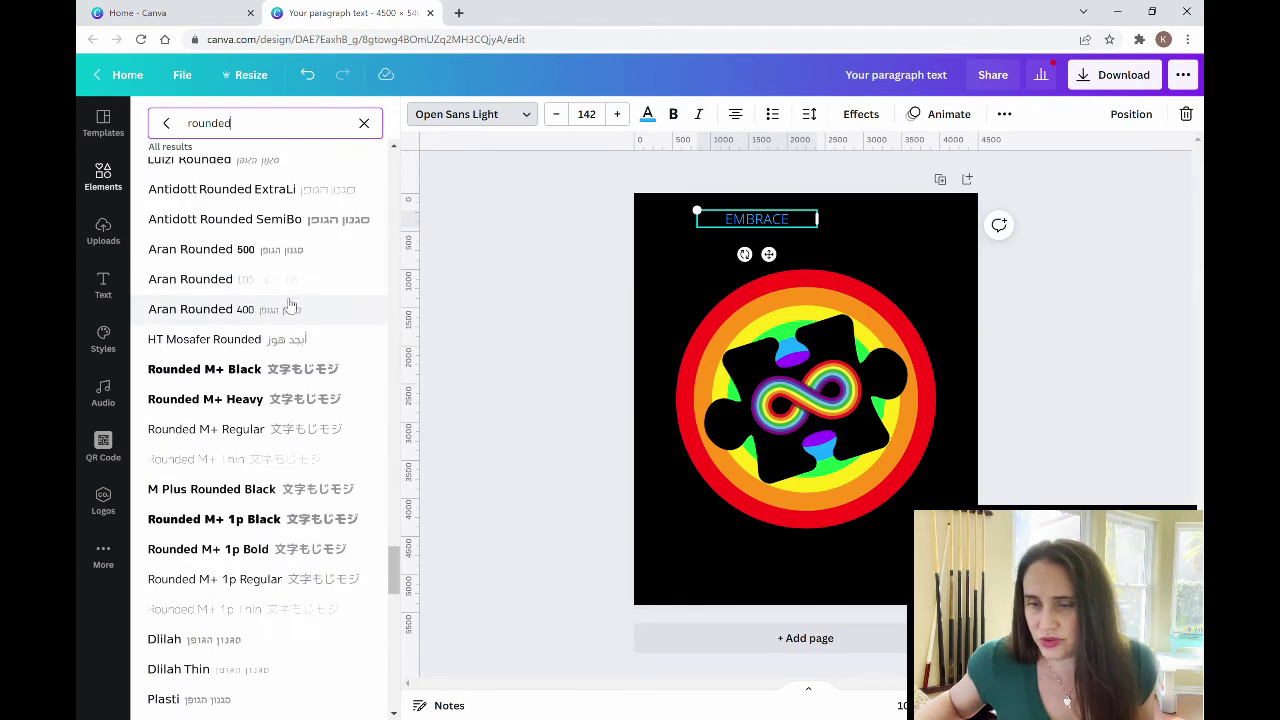
left_click(263, 375)
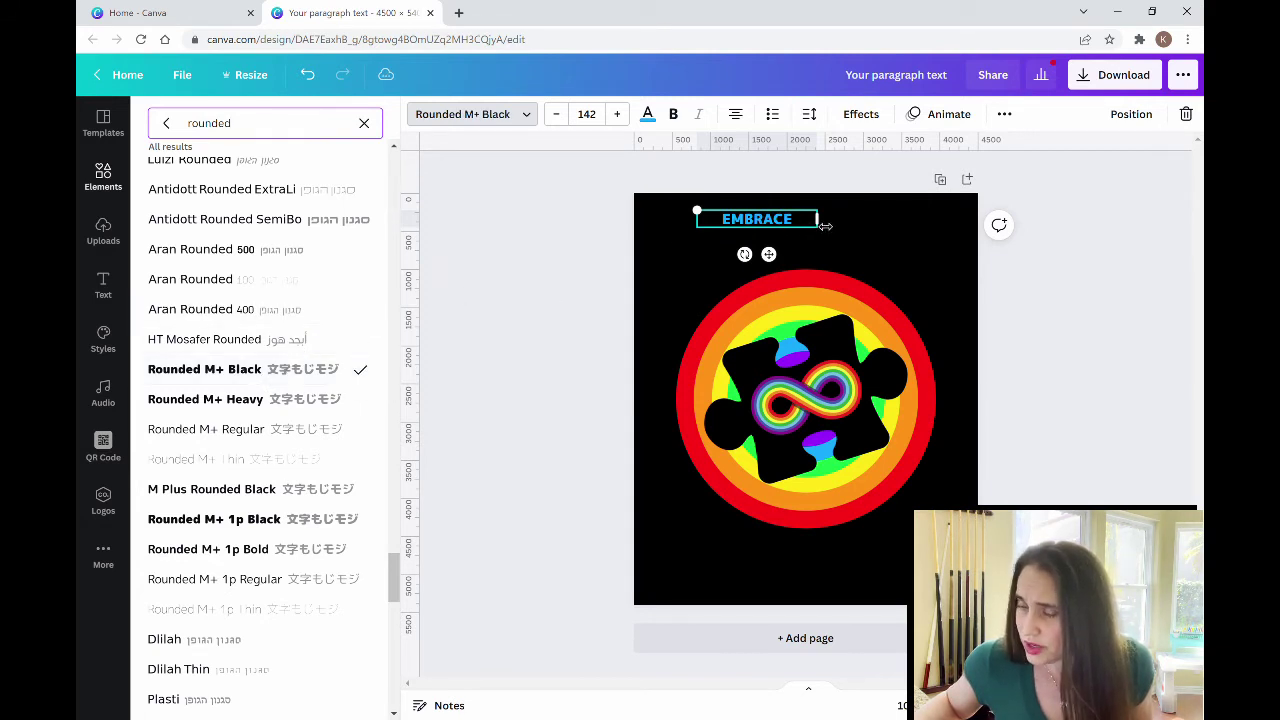
- Enlarge the EMBRACE text to font size 471 and centre it above the rainbow circles
left_click_drag(820, 227, 986, 333)
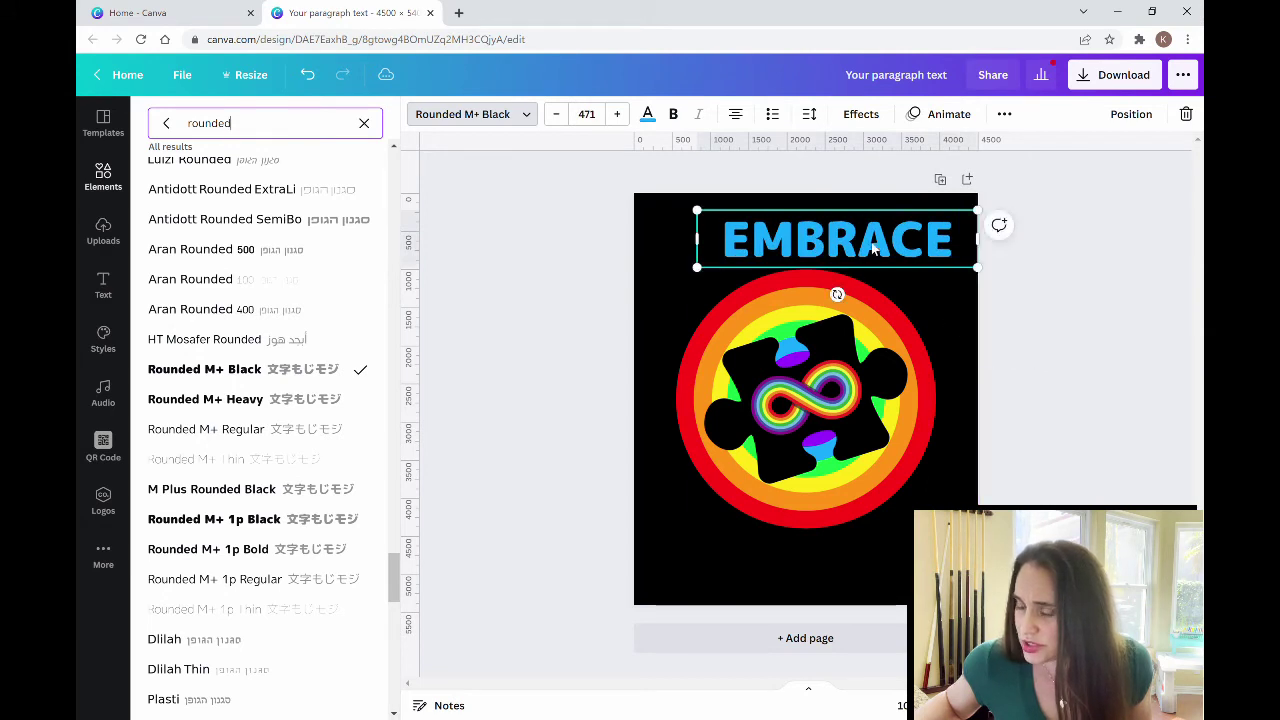
left_click_drag(873, 250, 844, 245)
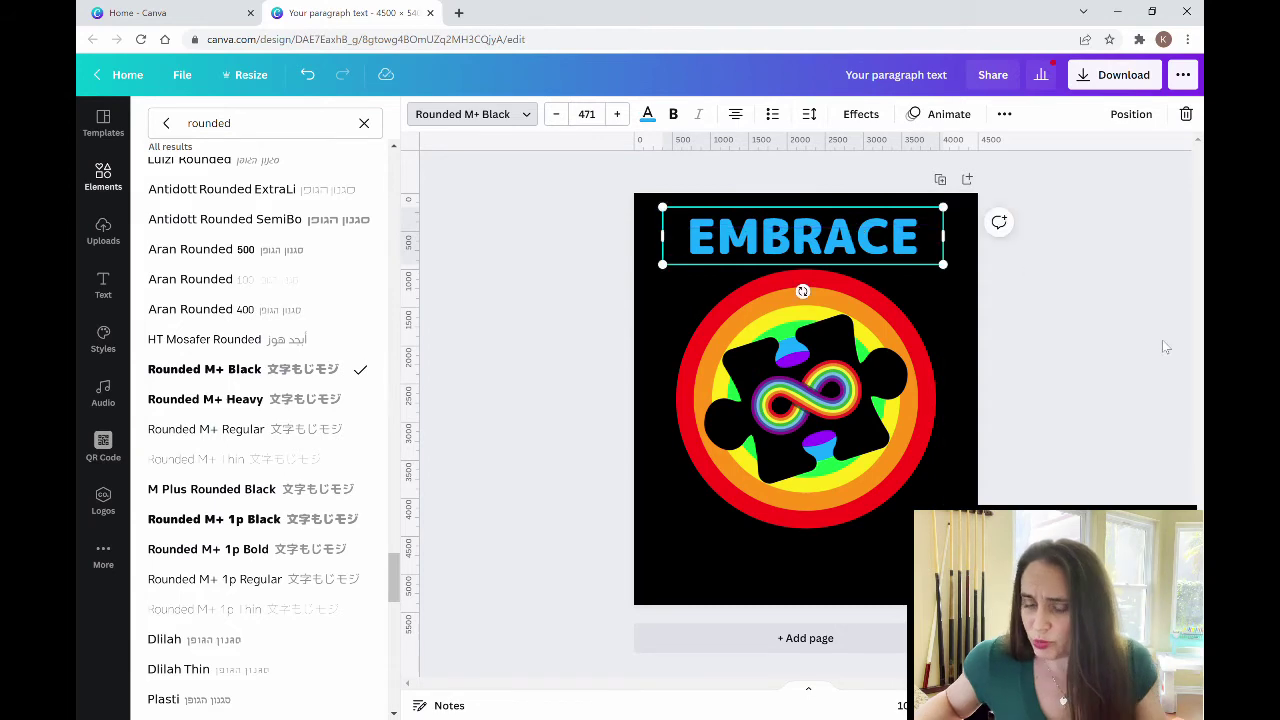
key("Escape")
left_click(1131, 470)
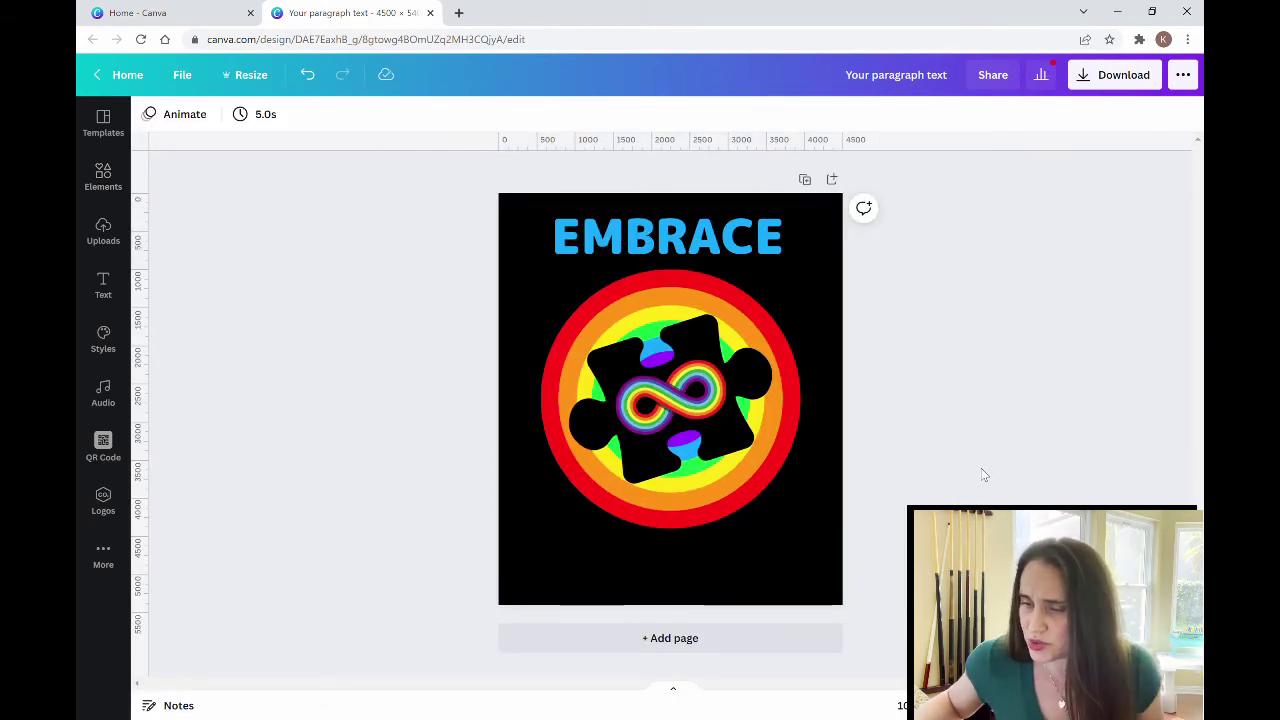
- Add a text box reading "NEURODIVERSITY" and widen it to about 6,143 px to fit the word on one line
key("t")
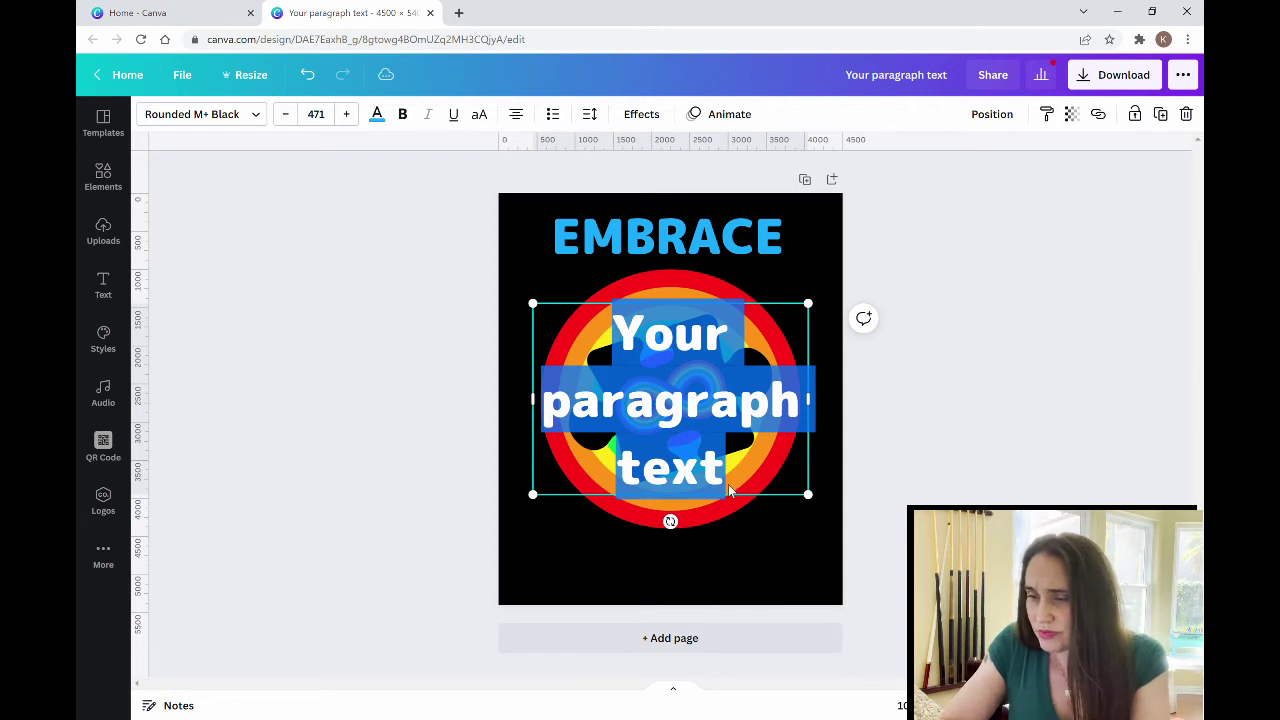
type("NEURODIVE")
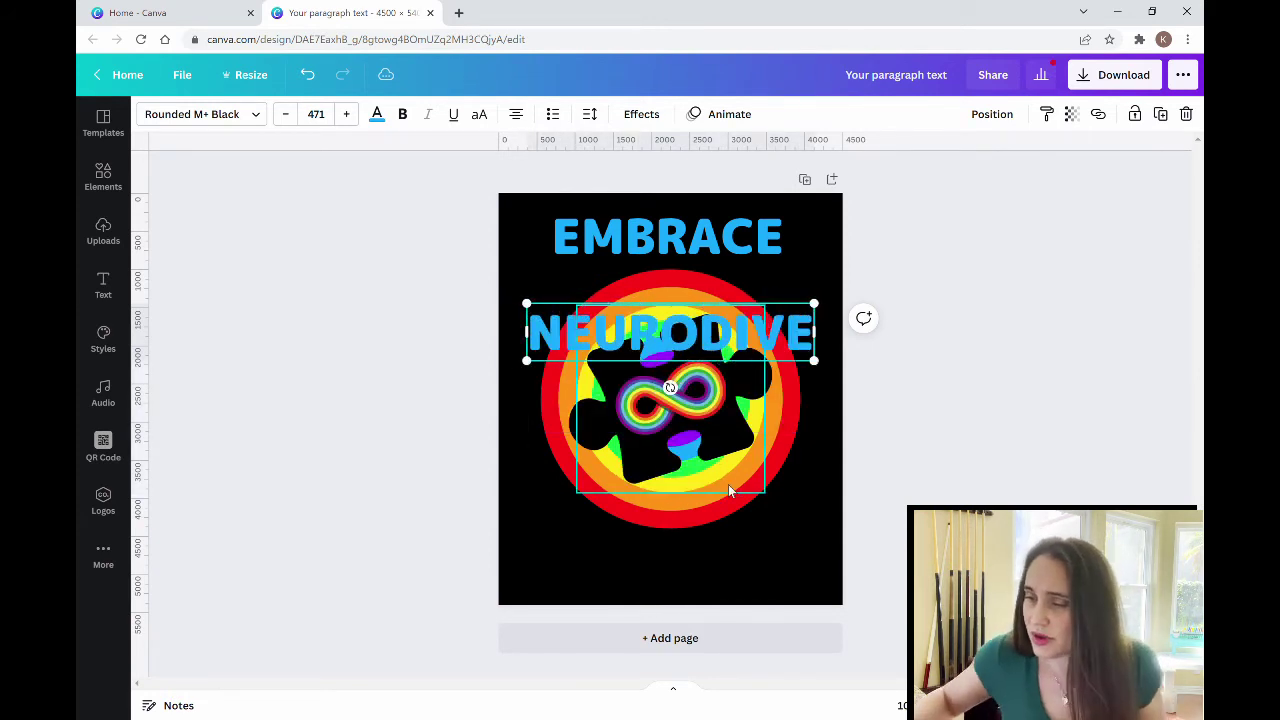
type("RSITY")
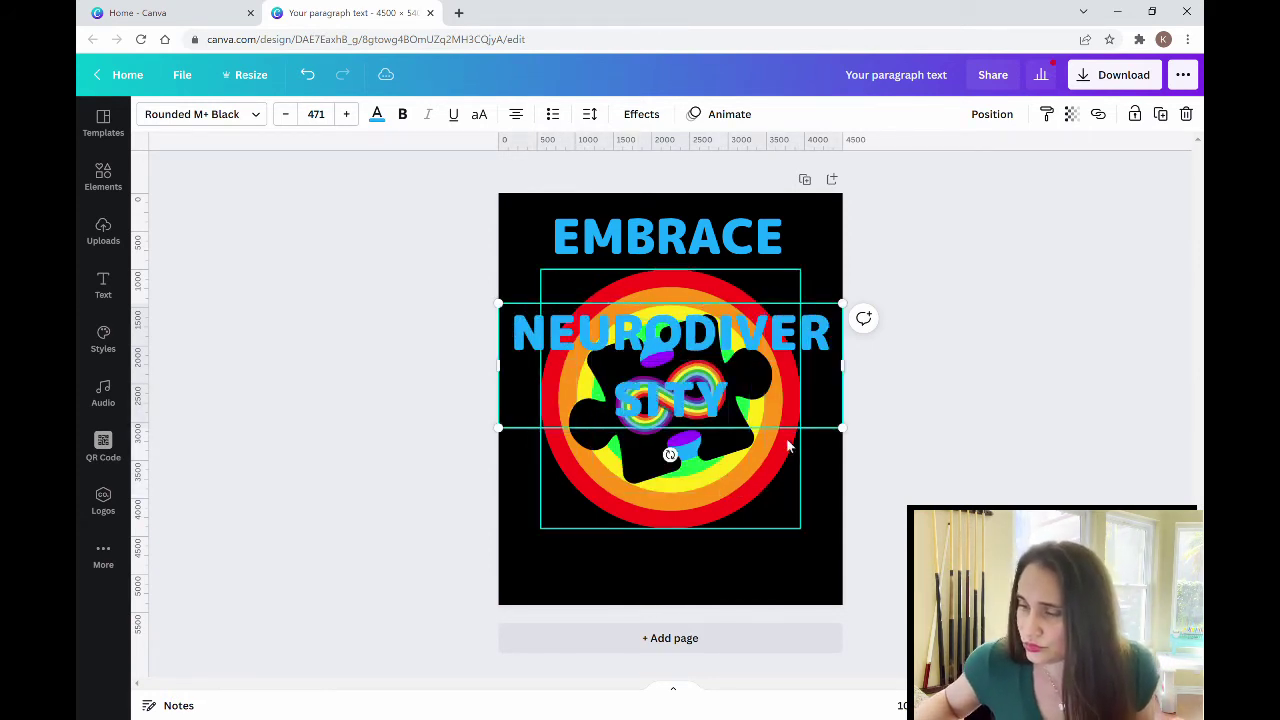
left_click_drag(845, 368, 980, 400)
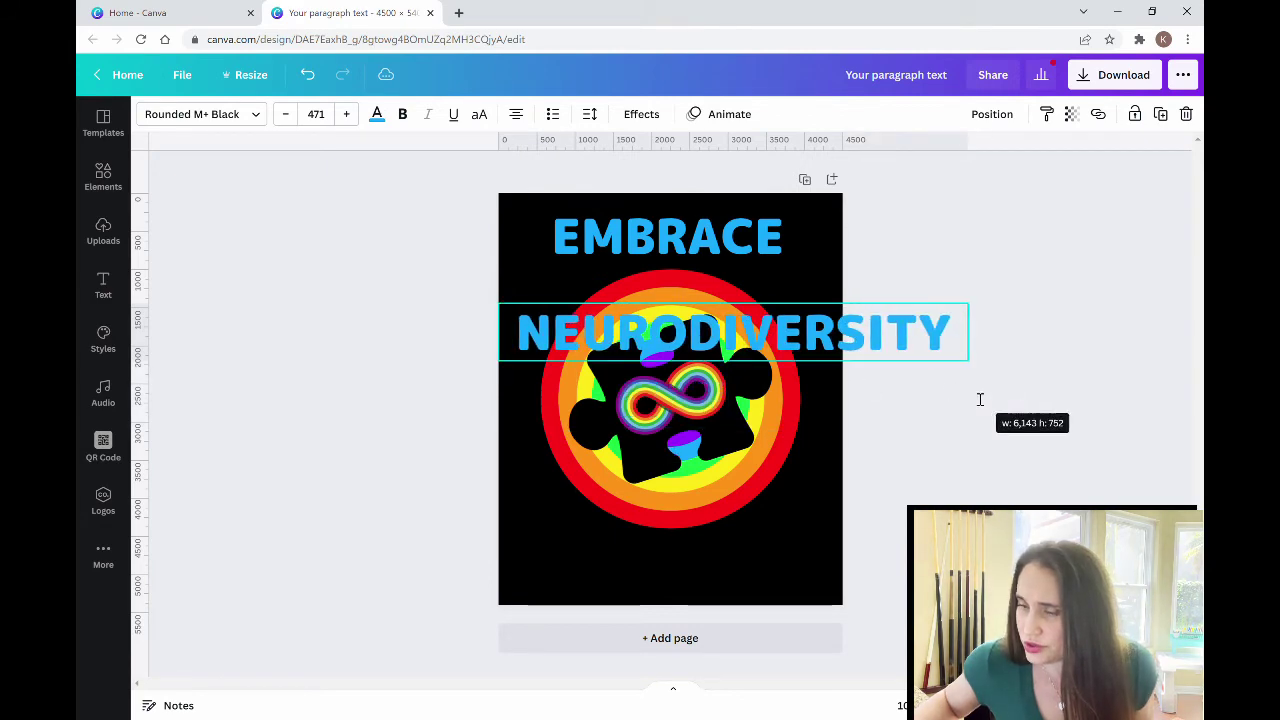
- Scale the NEURODIVERSITY text down to font size 310 and place it below the rainbow circles
left_click_drag(980, 311, 831, 346)
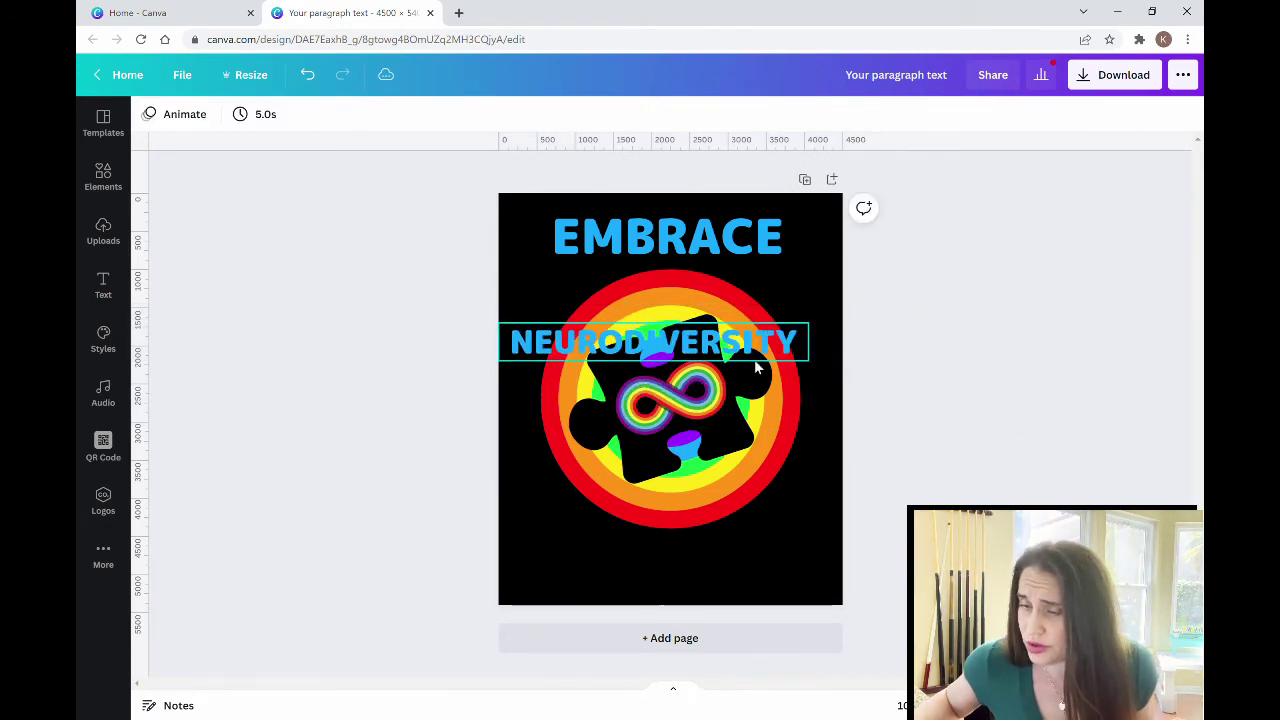
left_click_drag(757, 365, 746, 566)
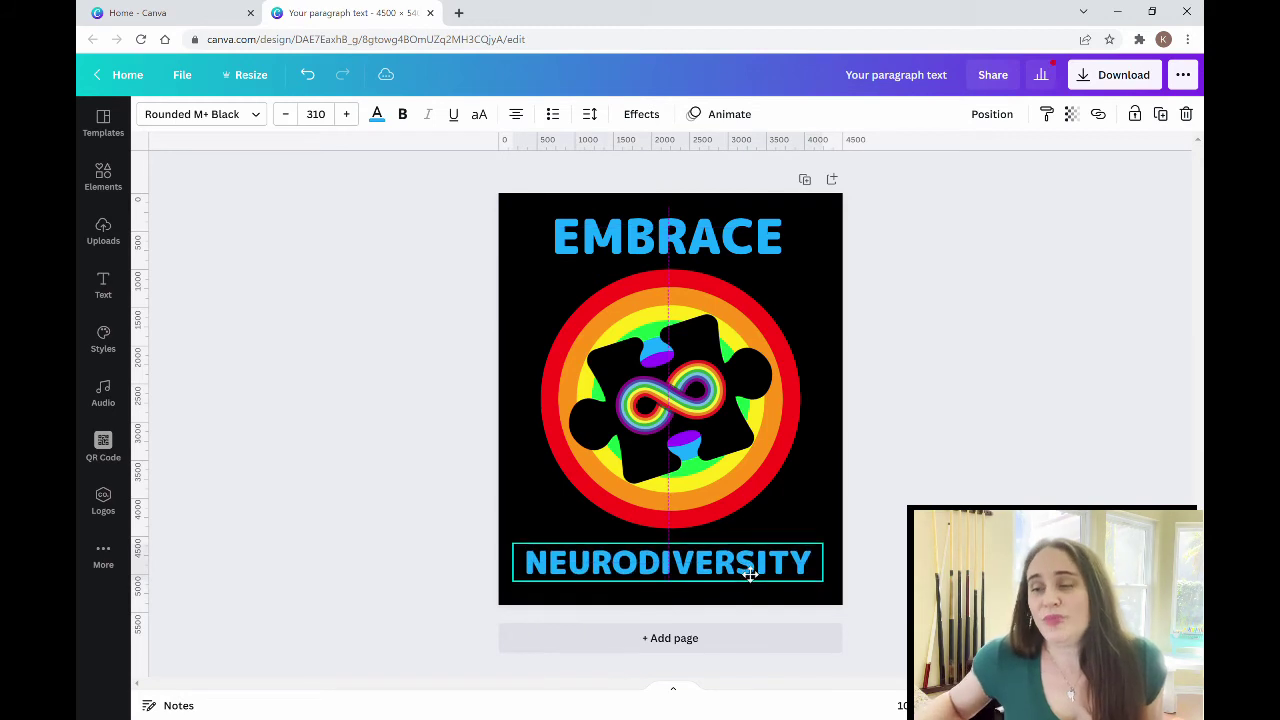
left_click(966, 400)
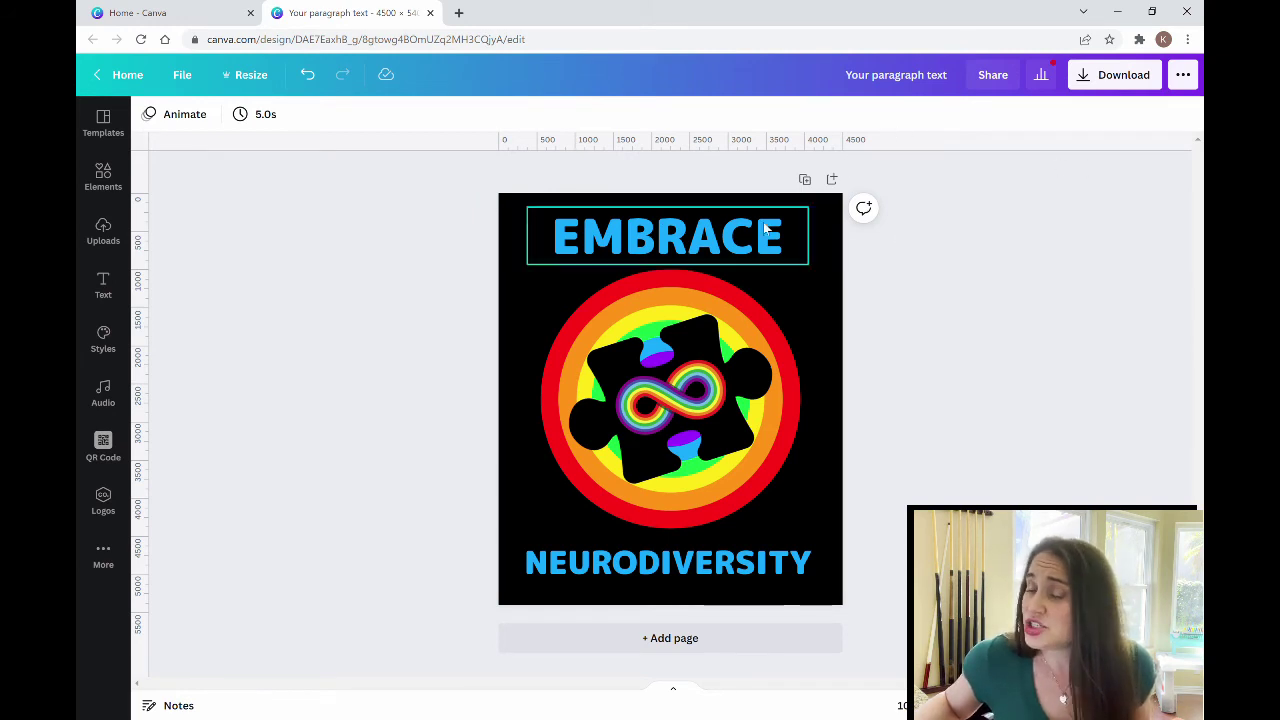
- Increase the letter spacing of the EMBRACE text and widen its box to fit the word on one line
left_click(678, 242)
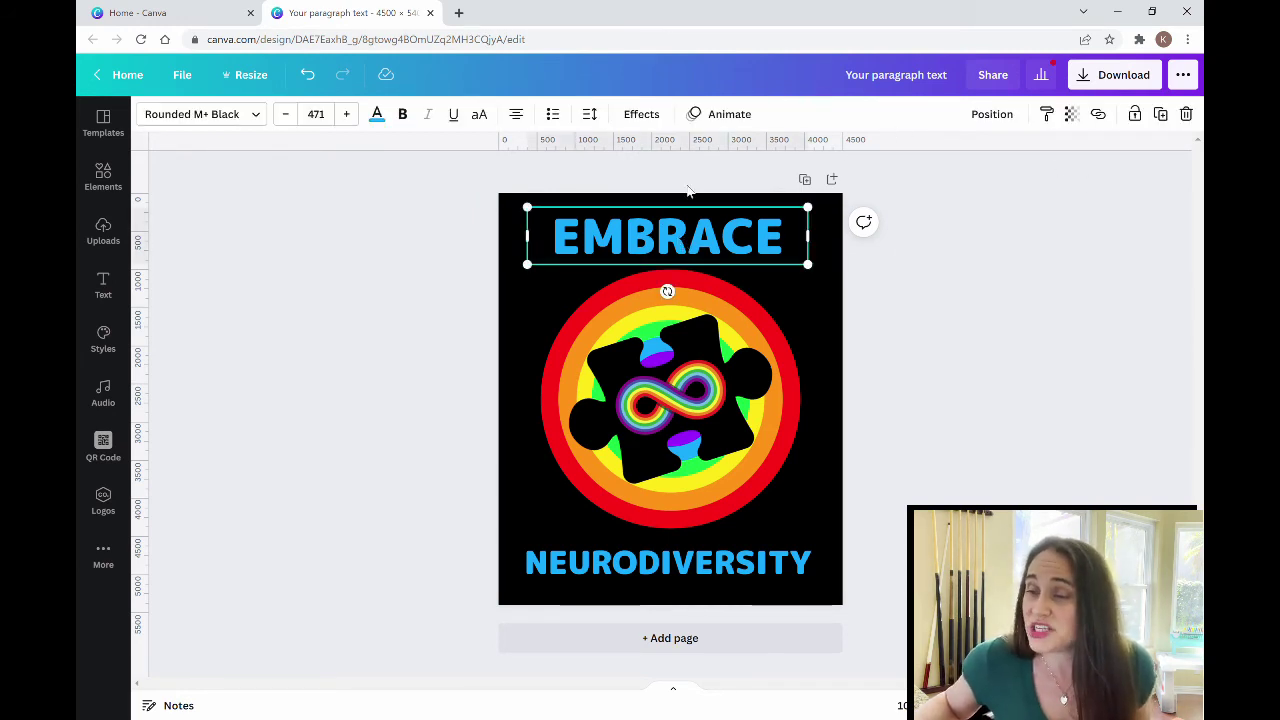
left_click(590, 114)
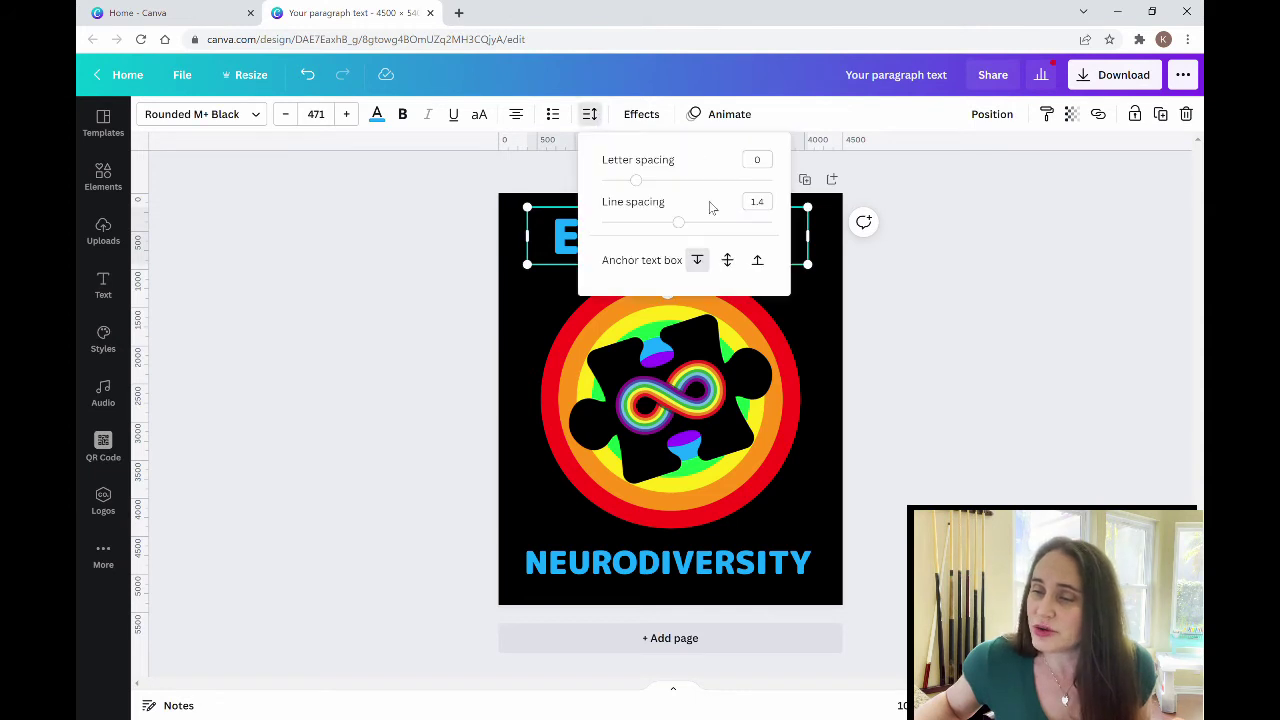
left_click_drag(637, 181, 670, 188)
left_click(830, 268)
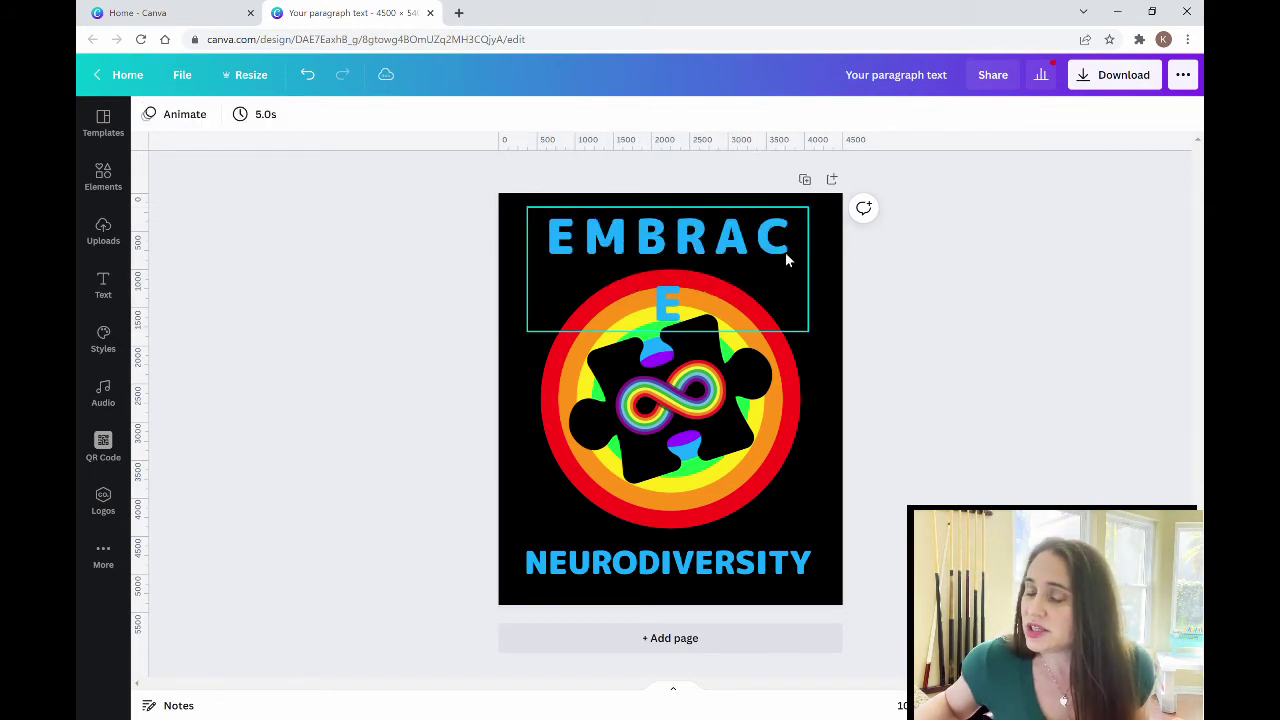
left_click(785, 252)
left_click_drag(817, 276, 826, 277)
left_click(846, 585)
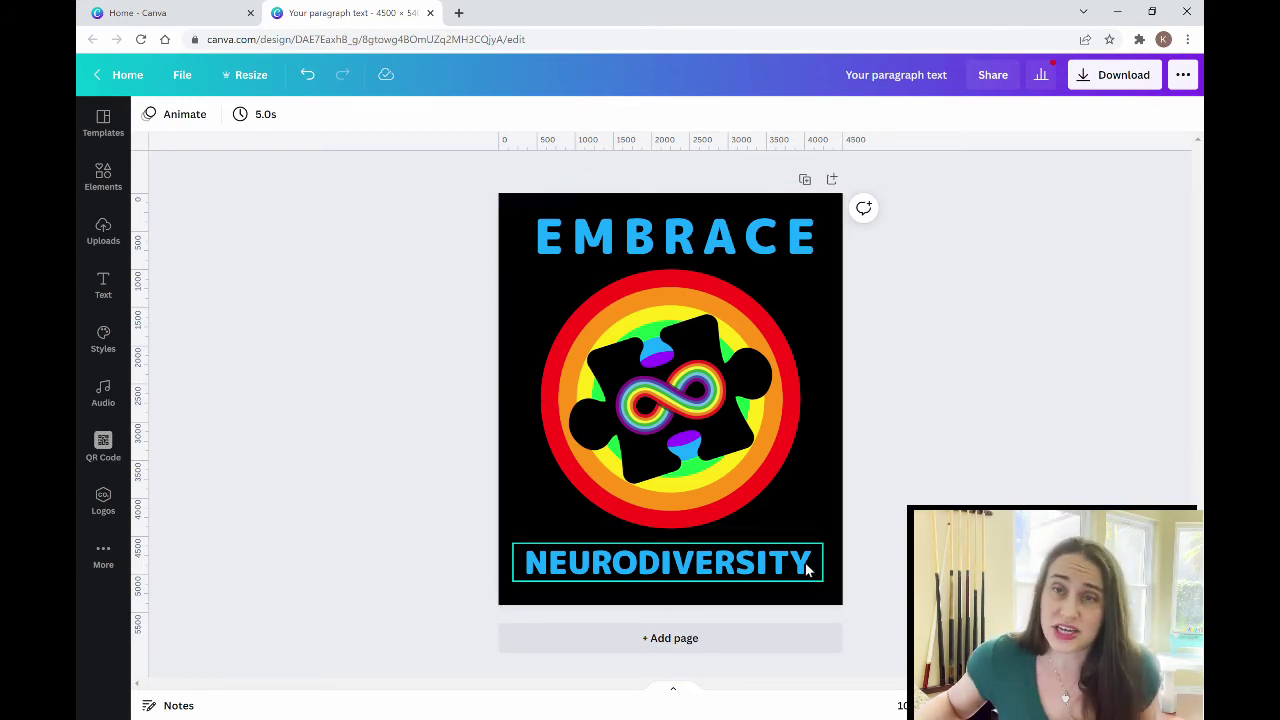
- Search the fonts for "DOSIS" and apply Dosis Extra Bold to the NEURODIVERSITY text
left_click(726, 565)
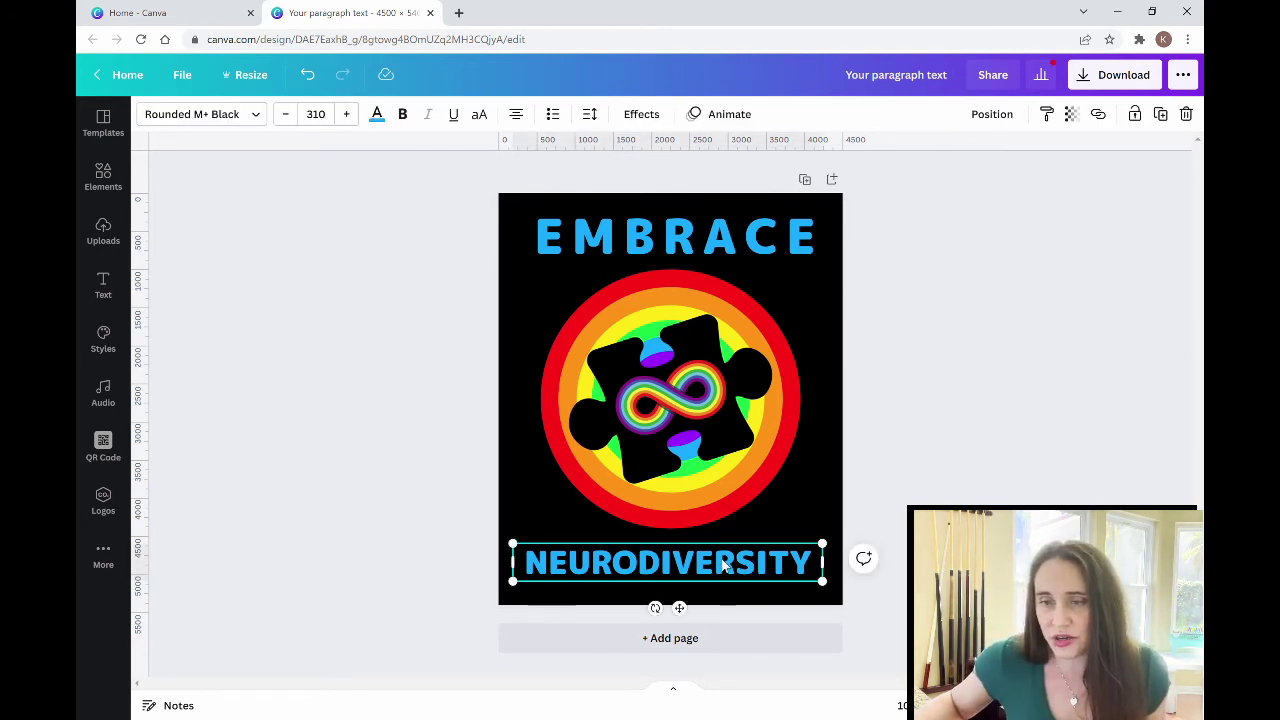
left_click(223, 114)
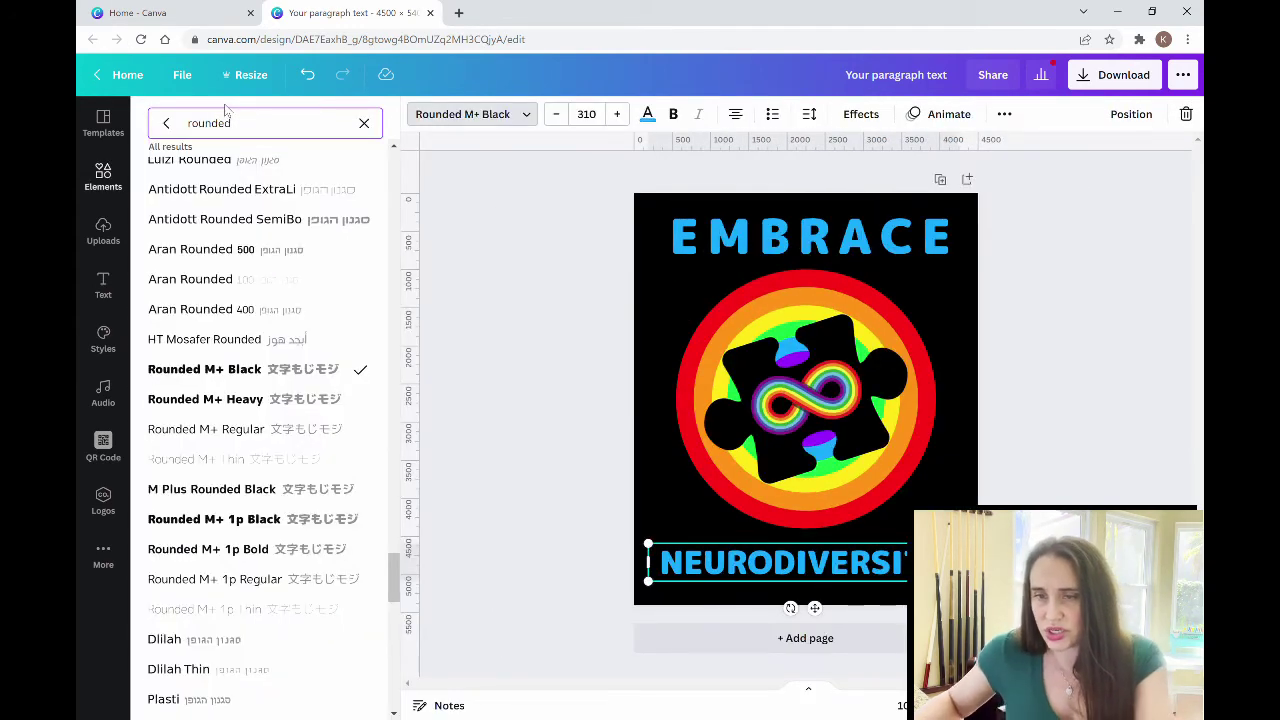
left_click(226, 110)
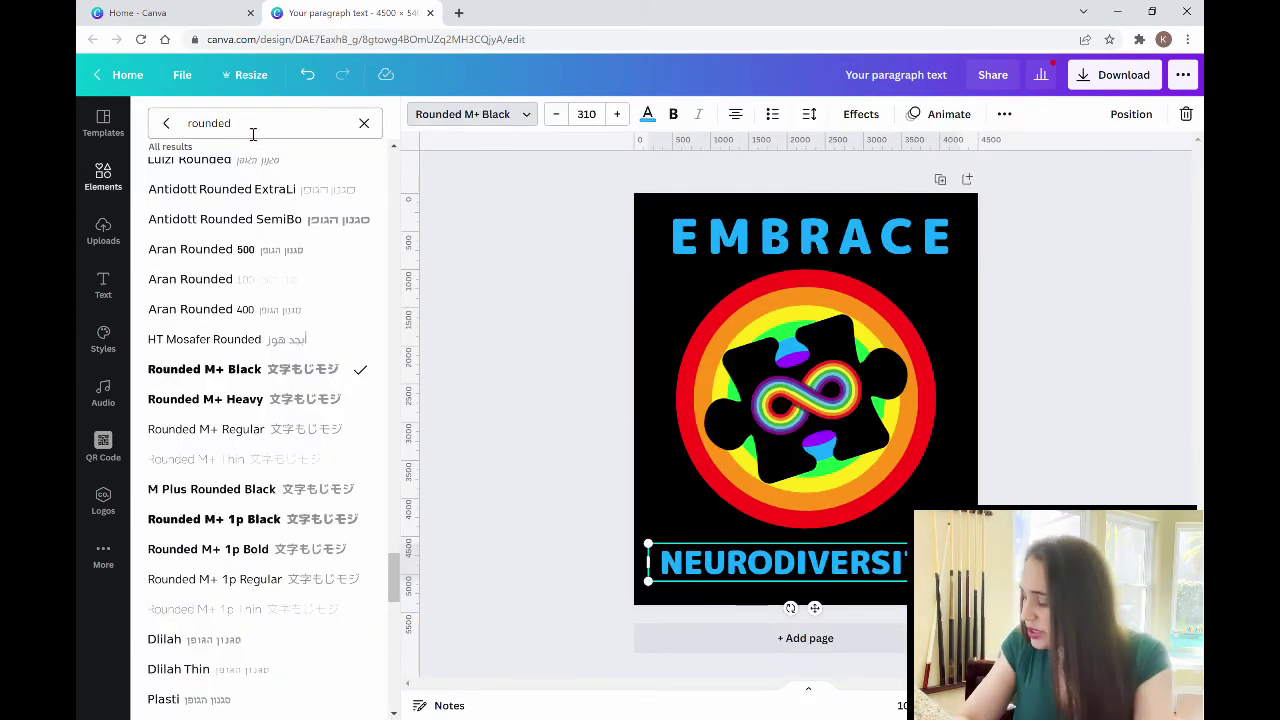
left_click(251, 127)
left_click_drag(249, 126, 84, 92)
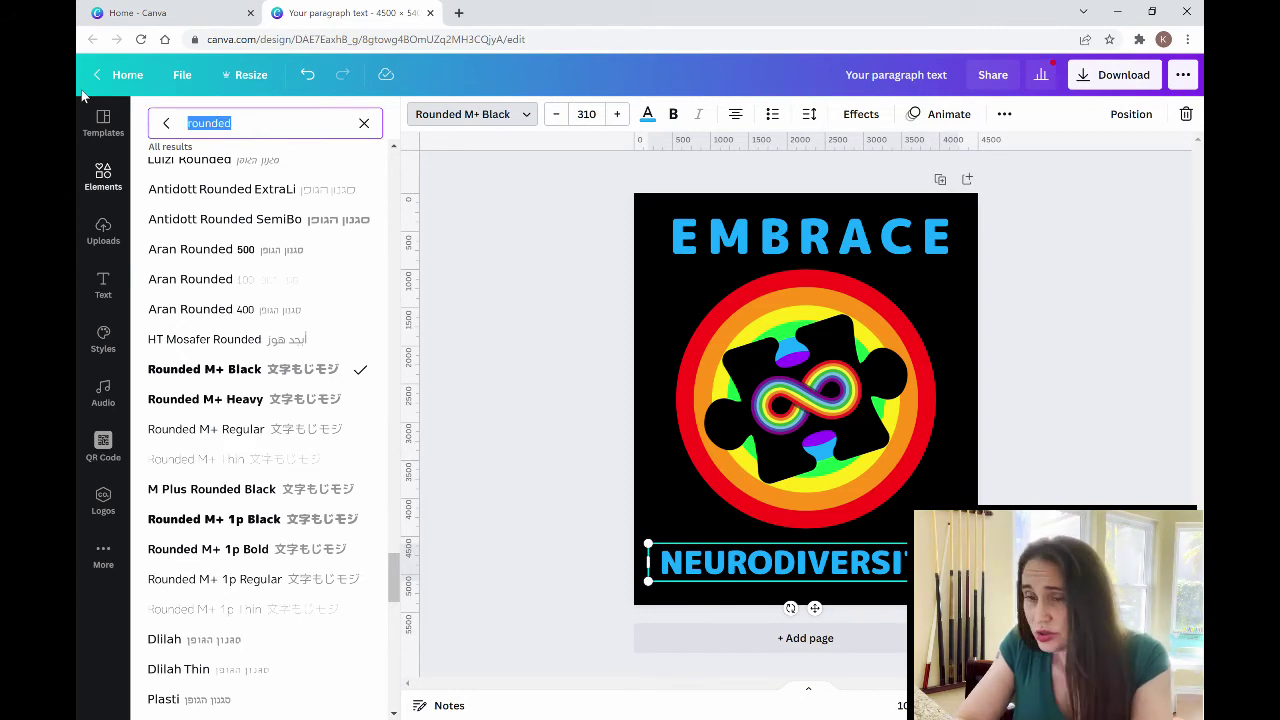
type("DOSIS")
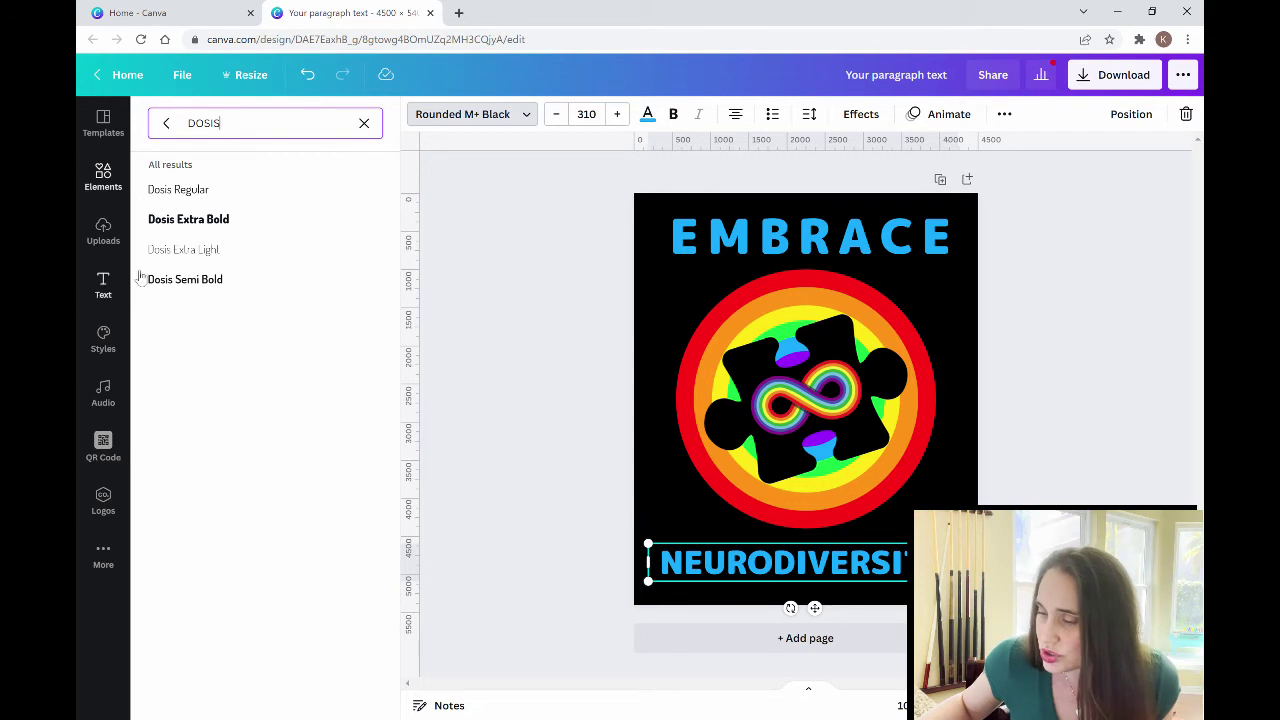
left_click(212, 224)
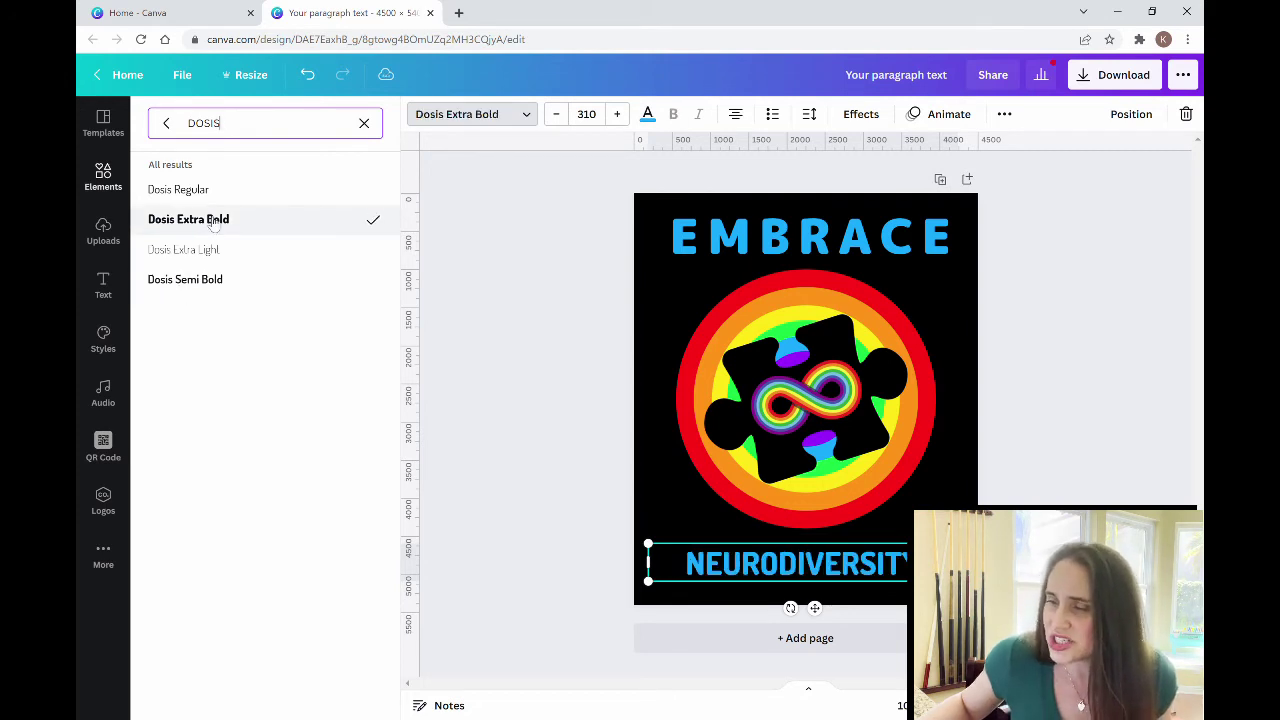
left_click(515, 416)
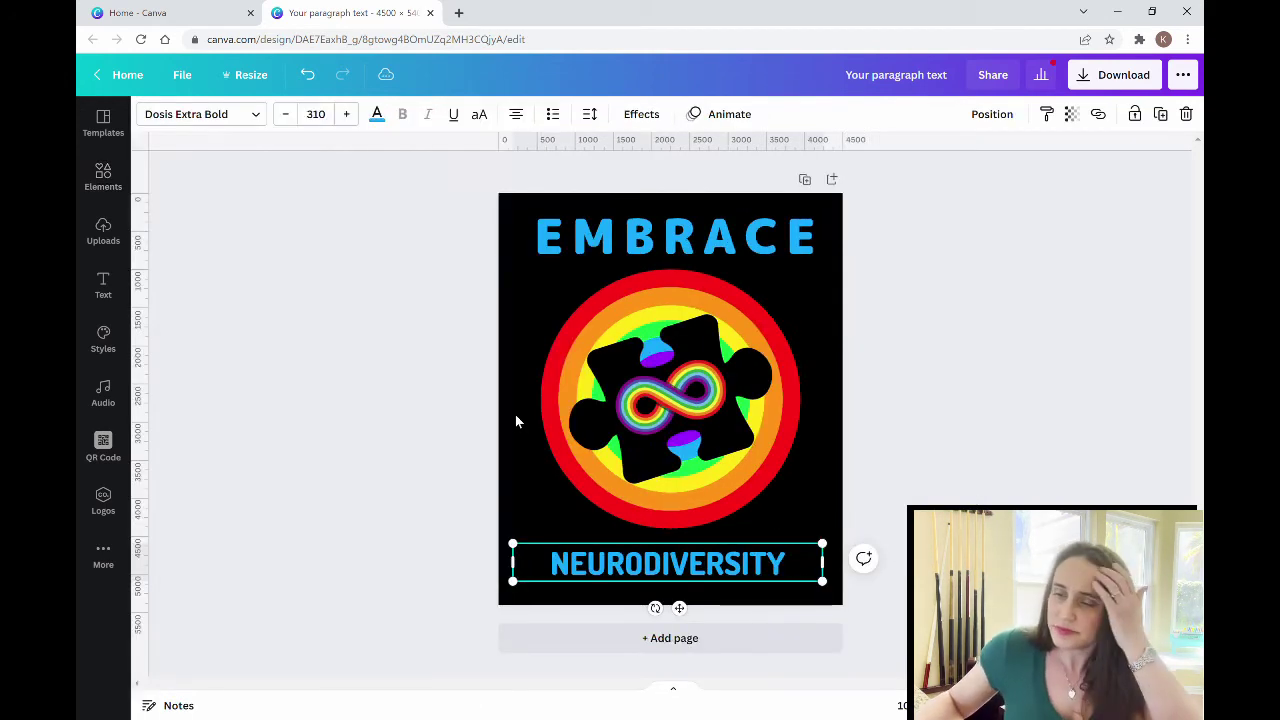
left_click(940, 370)
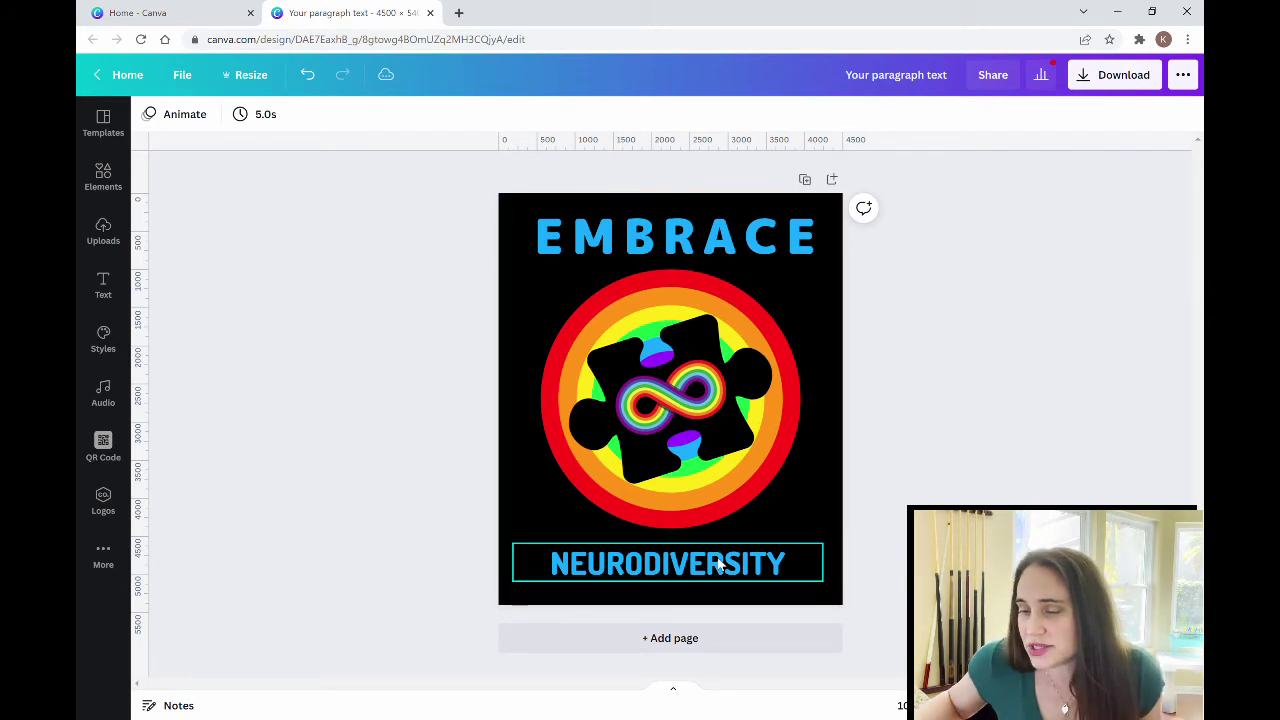
- Enlarge the NEURODIVERSITY text to font size 407 and centre it horizontally just below the rainbow circles
left_click(820, 568)
left_click_drag(837, 569, 847, 492)
left_click(706, 604)
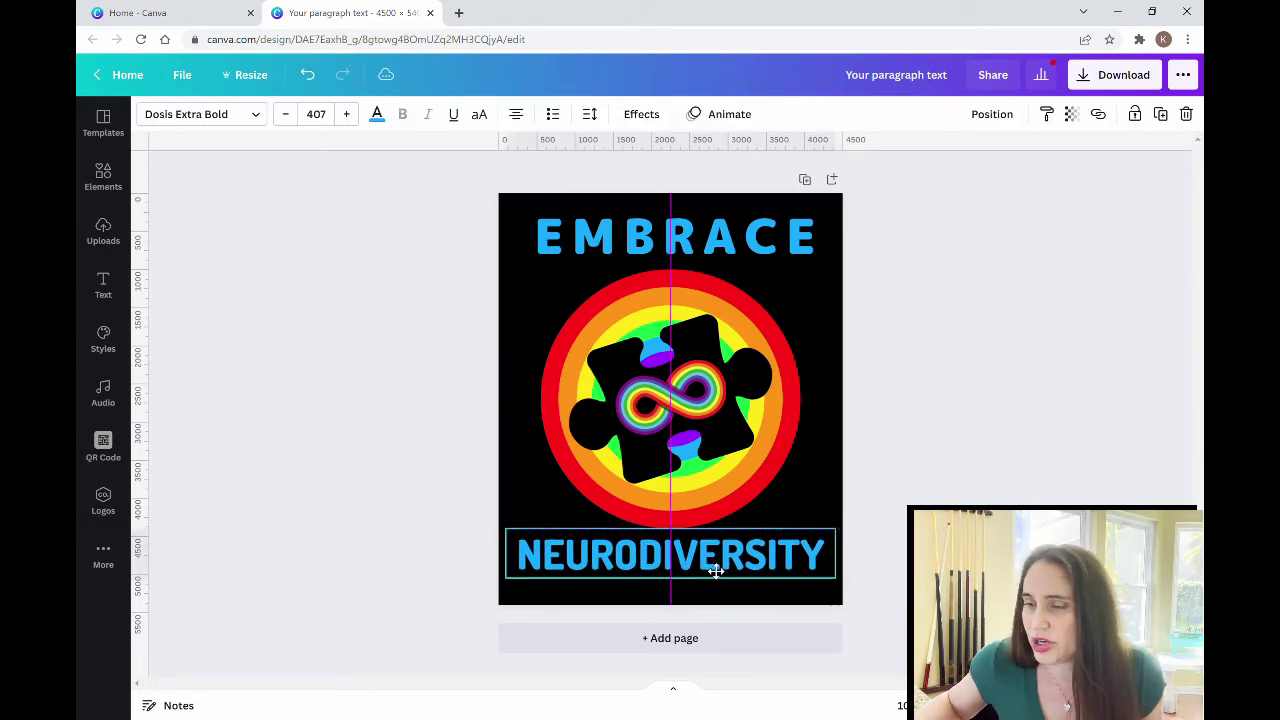
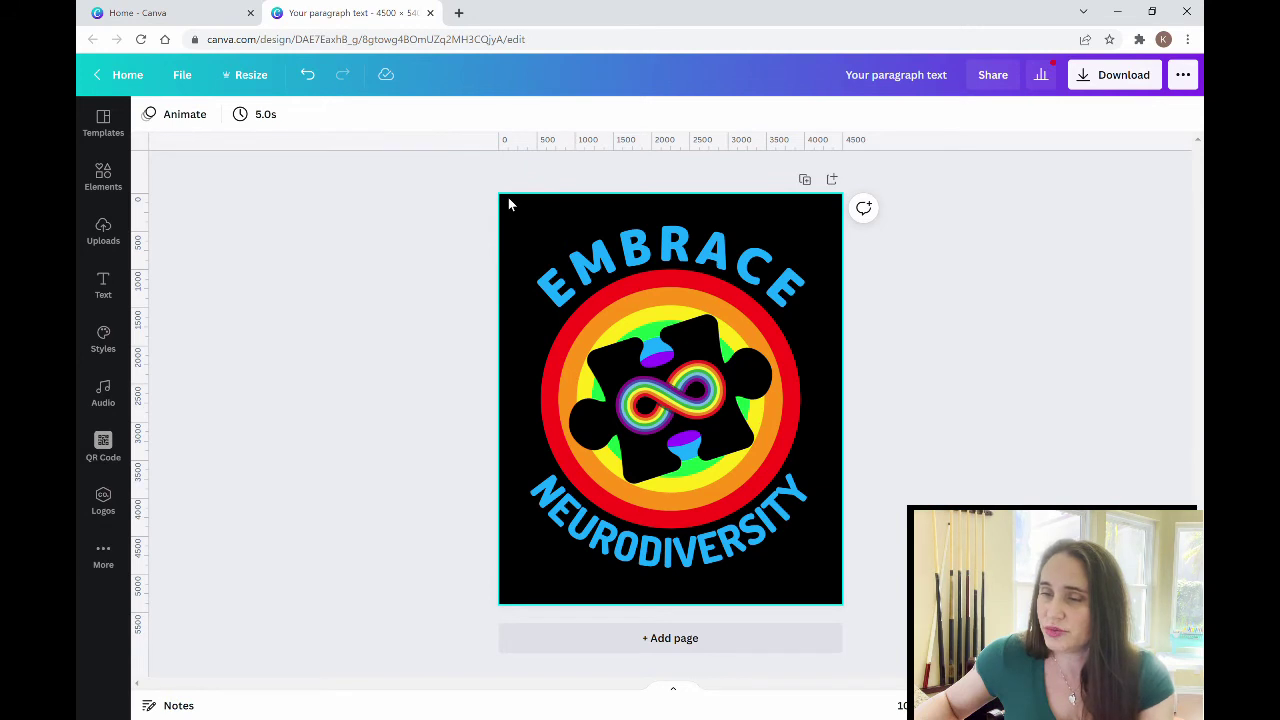
- Change the page background to white to preview the design on a light shirt
left_click(506, 205)
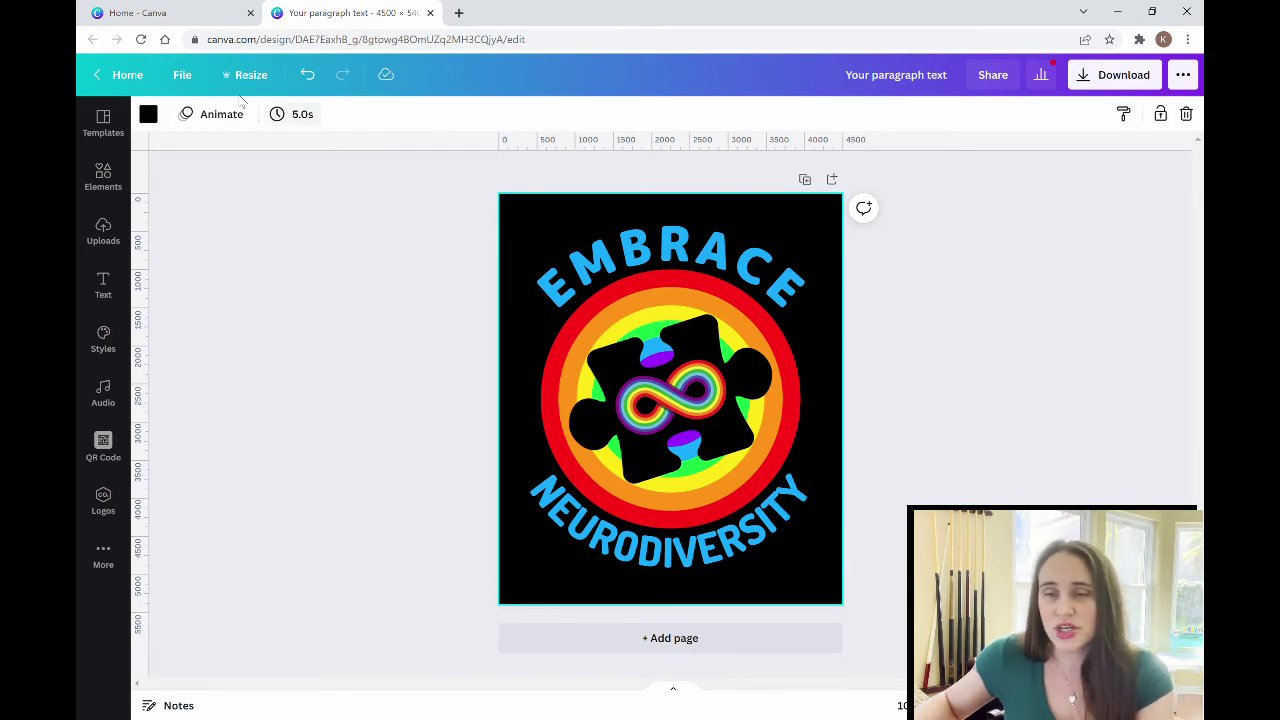
left_click(148, 114)
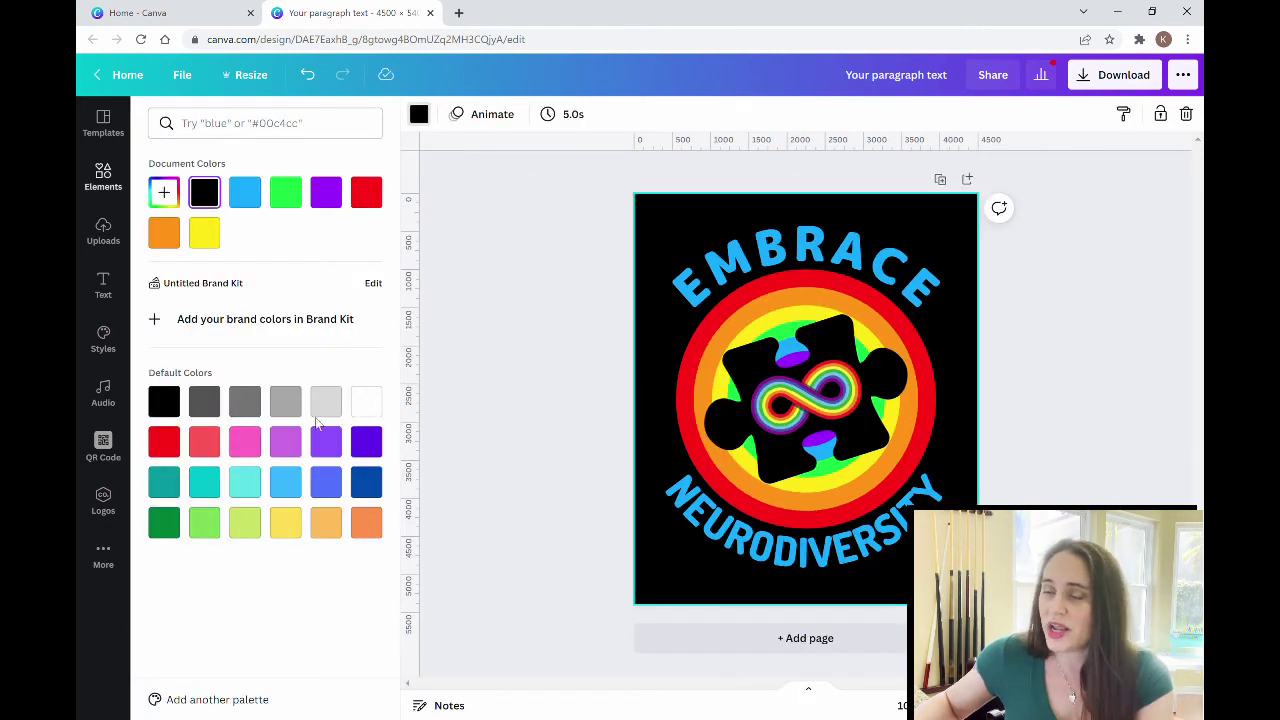
left_click(376, 400)
left_click(474, 300)
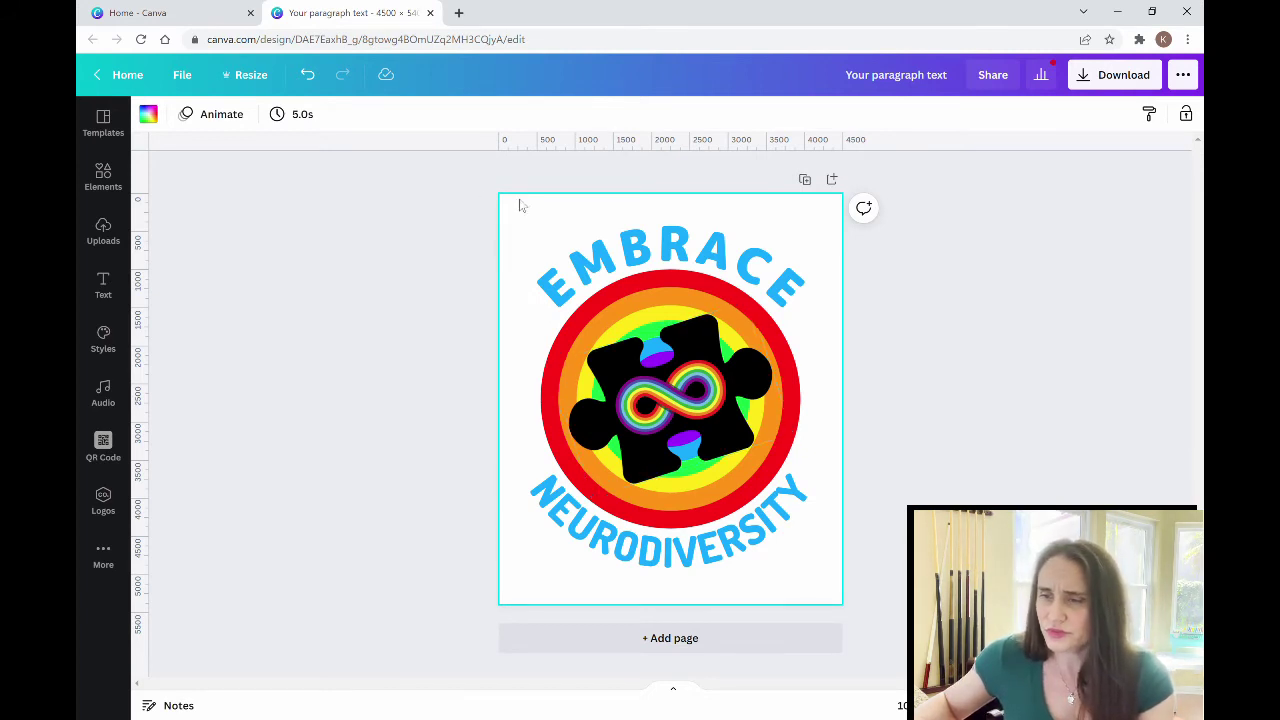
left_click(450, 175)
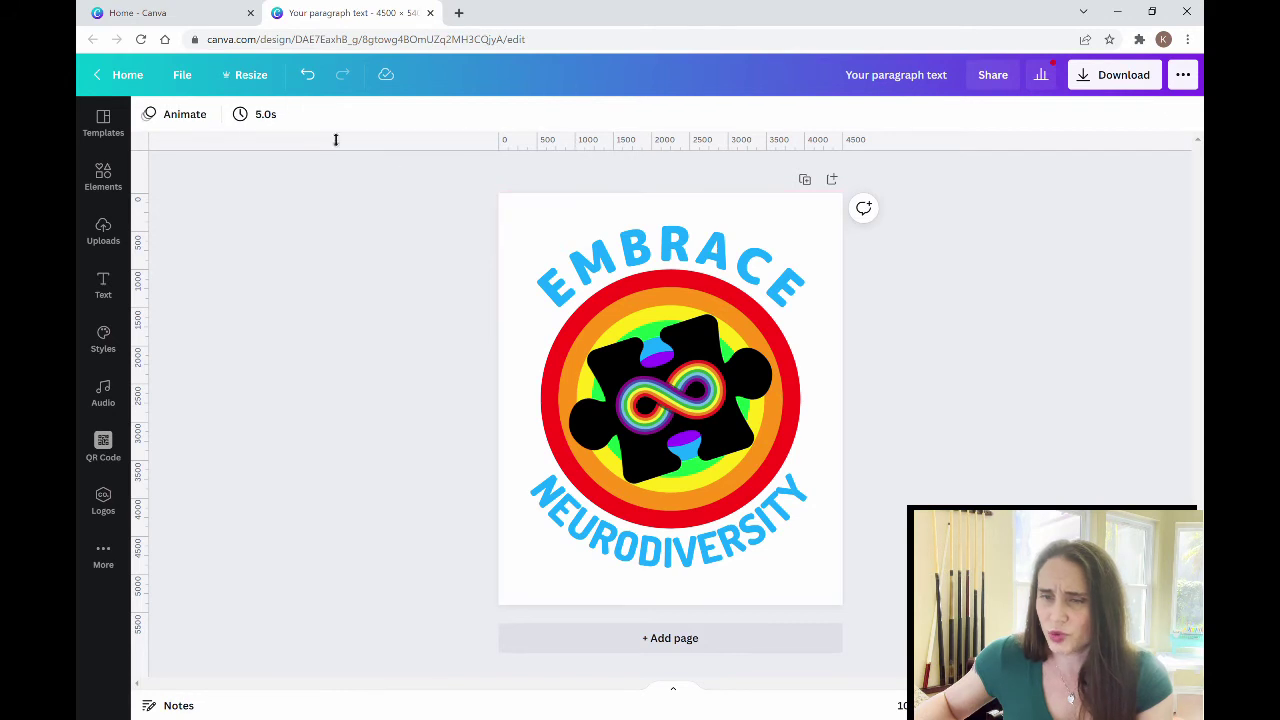
- Try a light turquoise page background and return the background to black
left_click(513, 210)
left_click(148, 117)
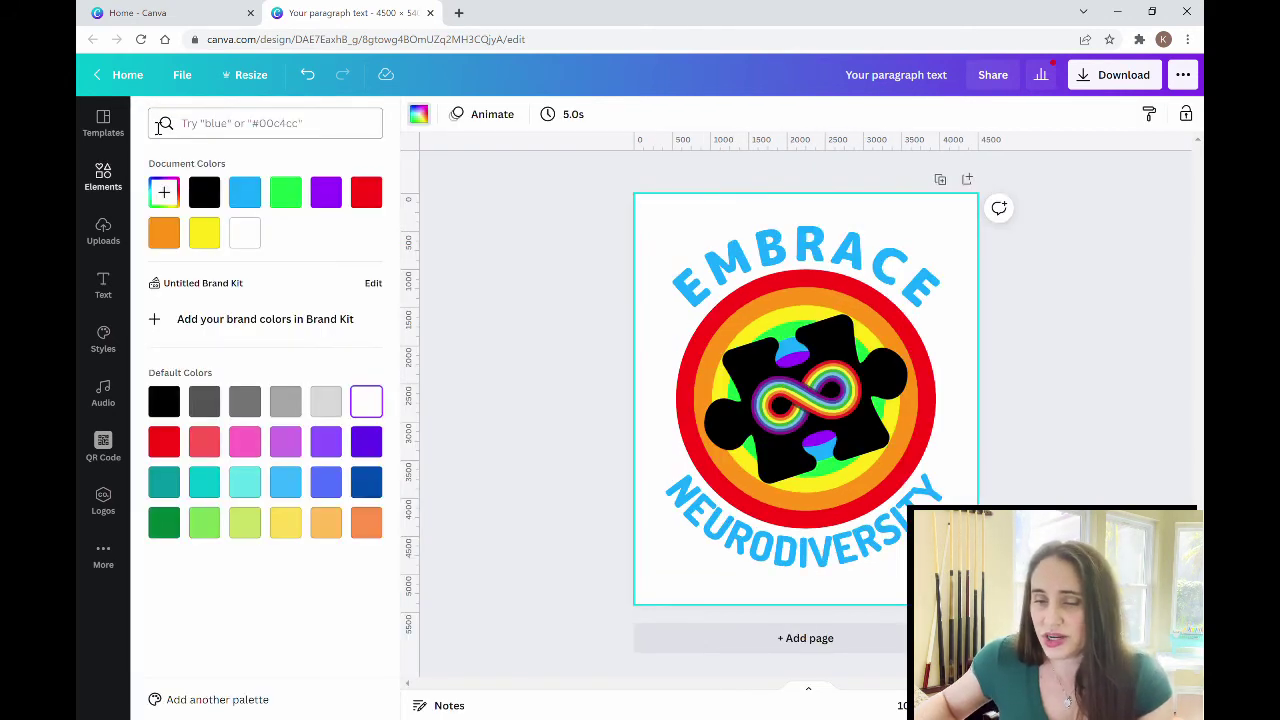
left_click(258, 483)
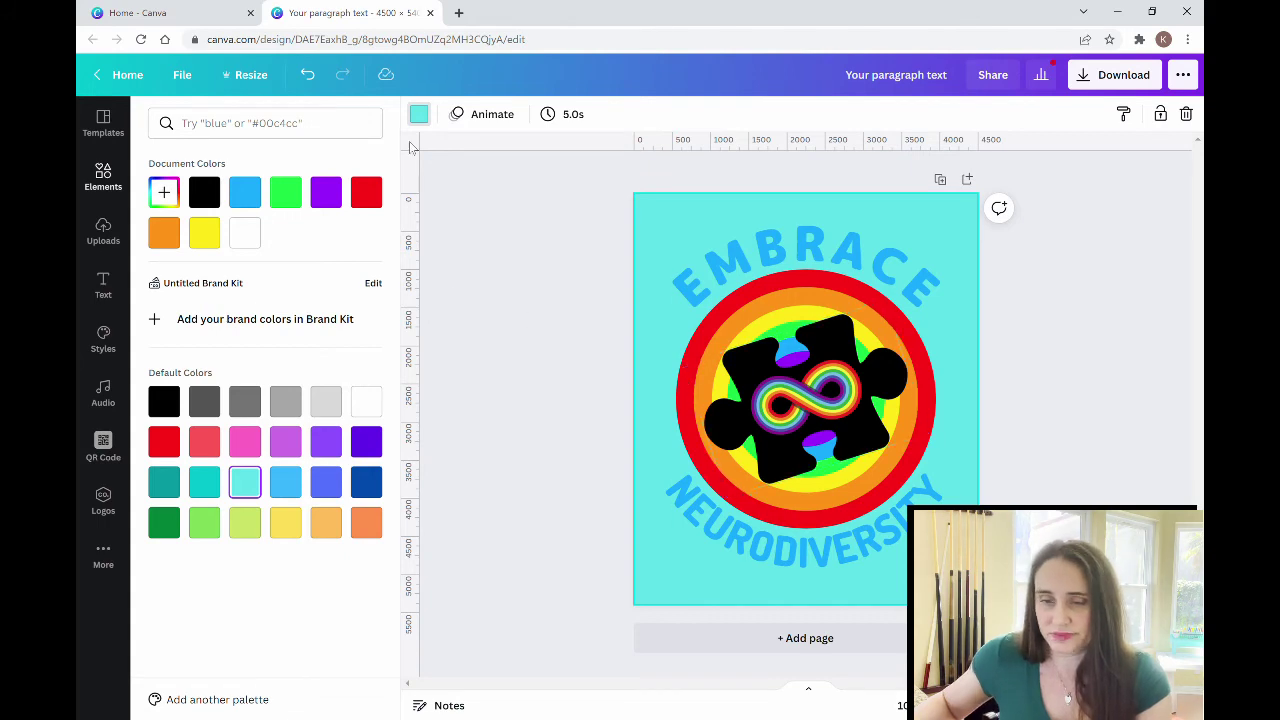
left_click(164, 401)
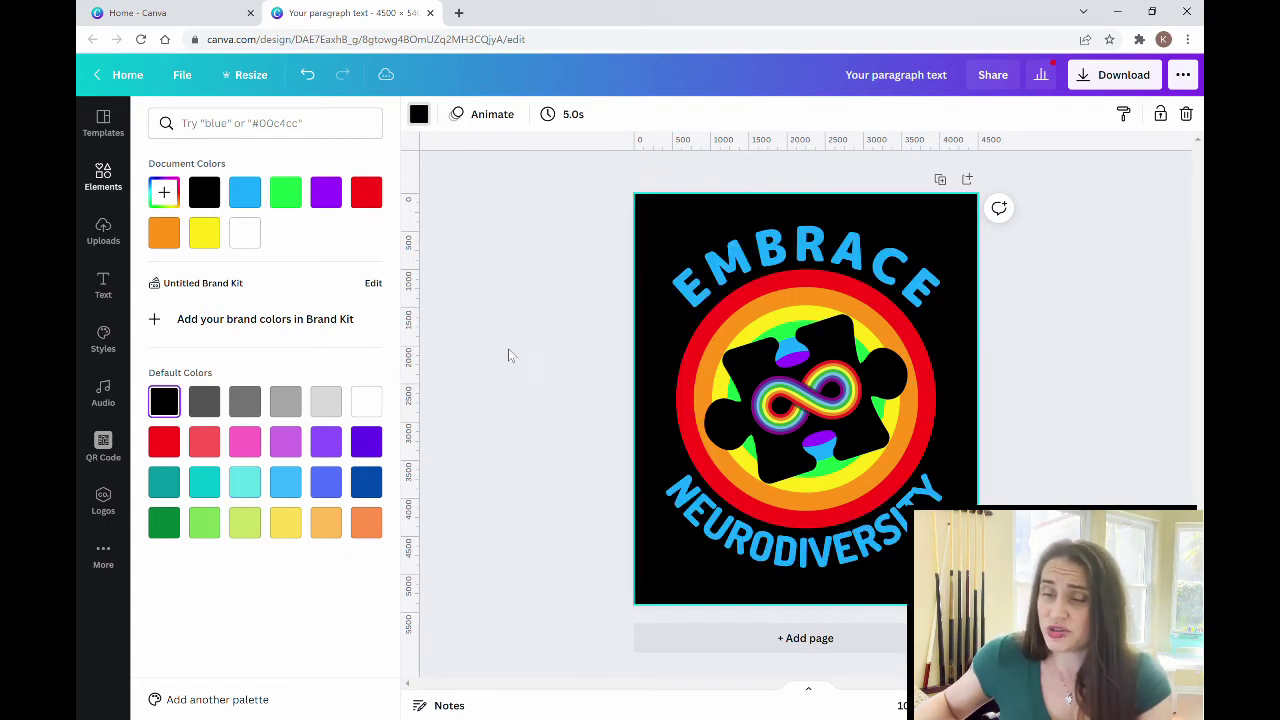
left_click(514, 346)
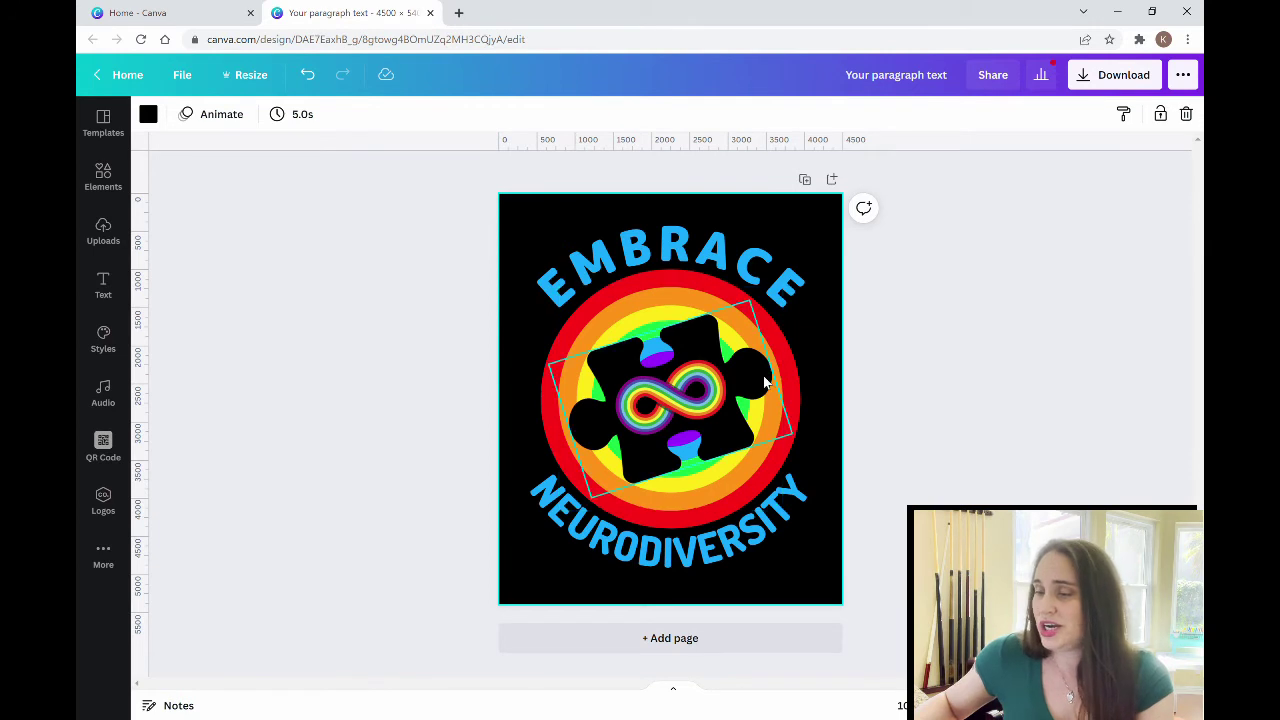
left_click(1039, 310)
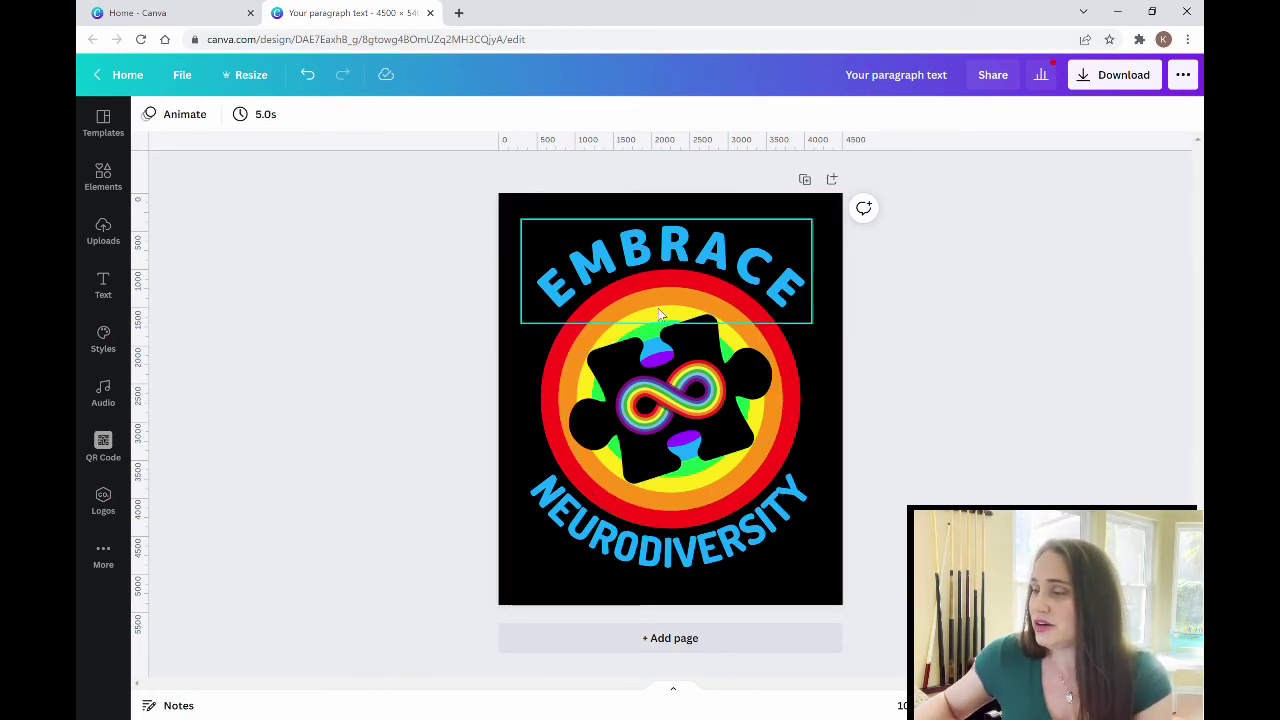
- Download the design as a PNG at 4500 × 5400 px
left_click(1100, 74)
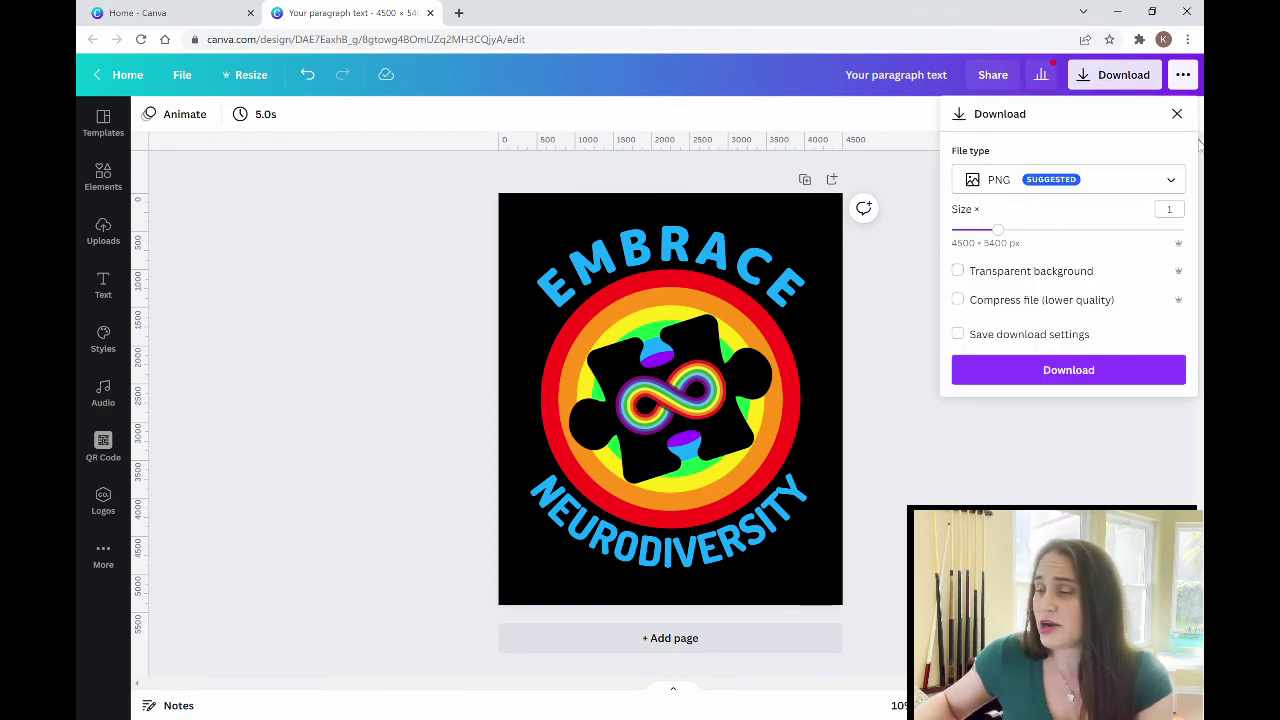
left_click(1088, 378)
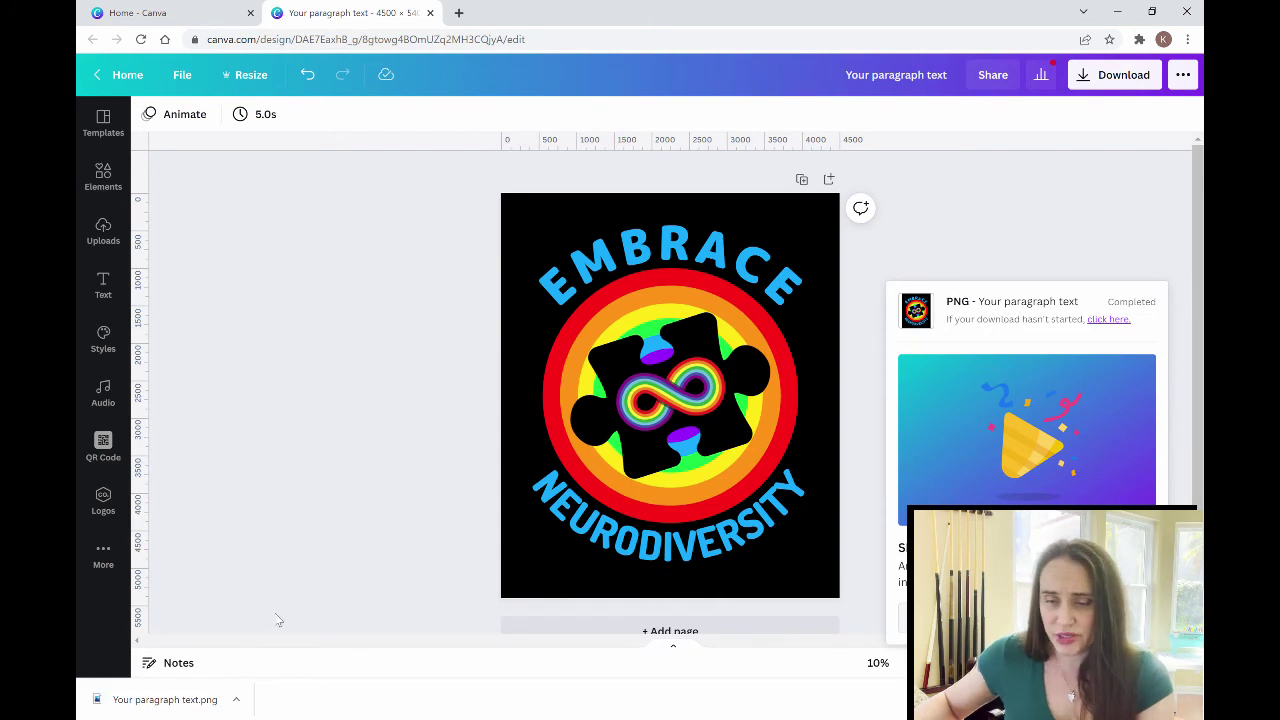
- Upload the downloaded file "Your paragraph text.png" to the uploaded images
left_click(108, 240)
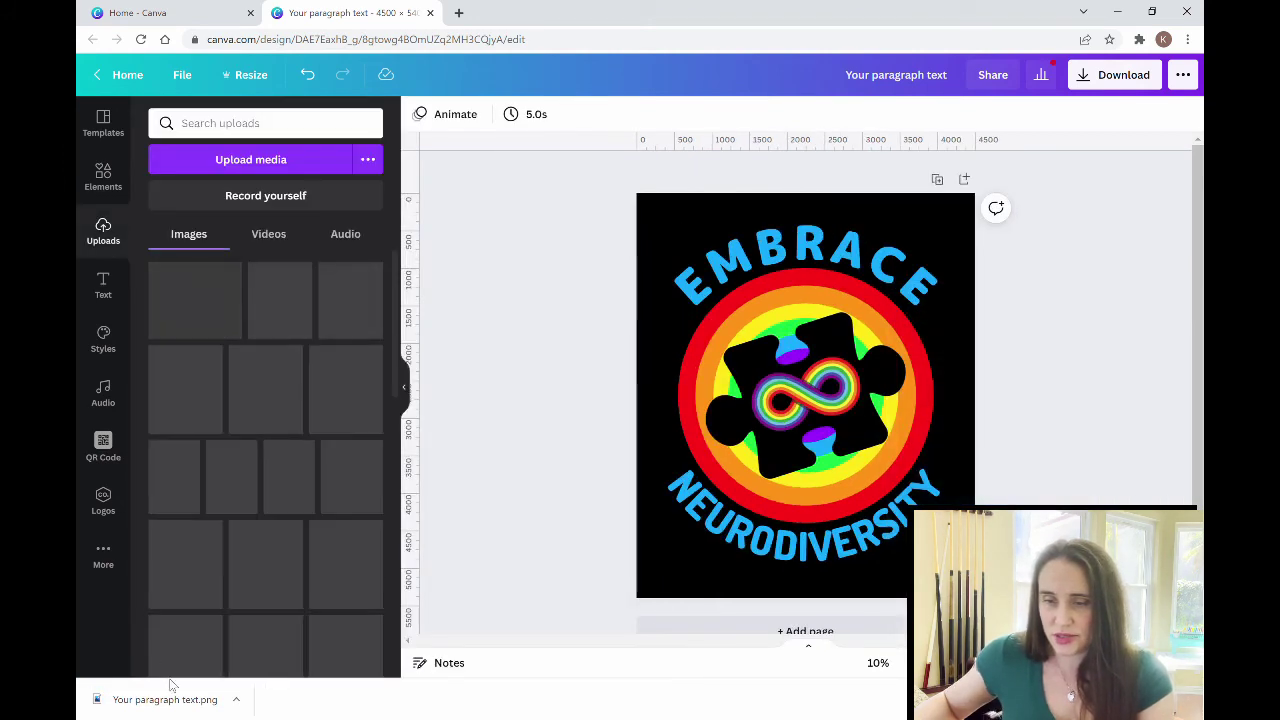
left_click_drag(143, 705, 206, 460)
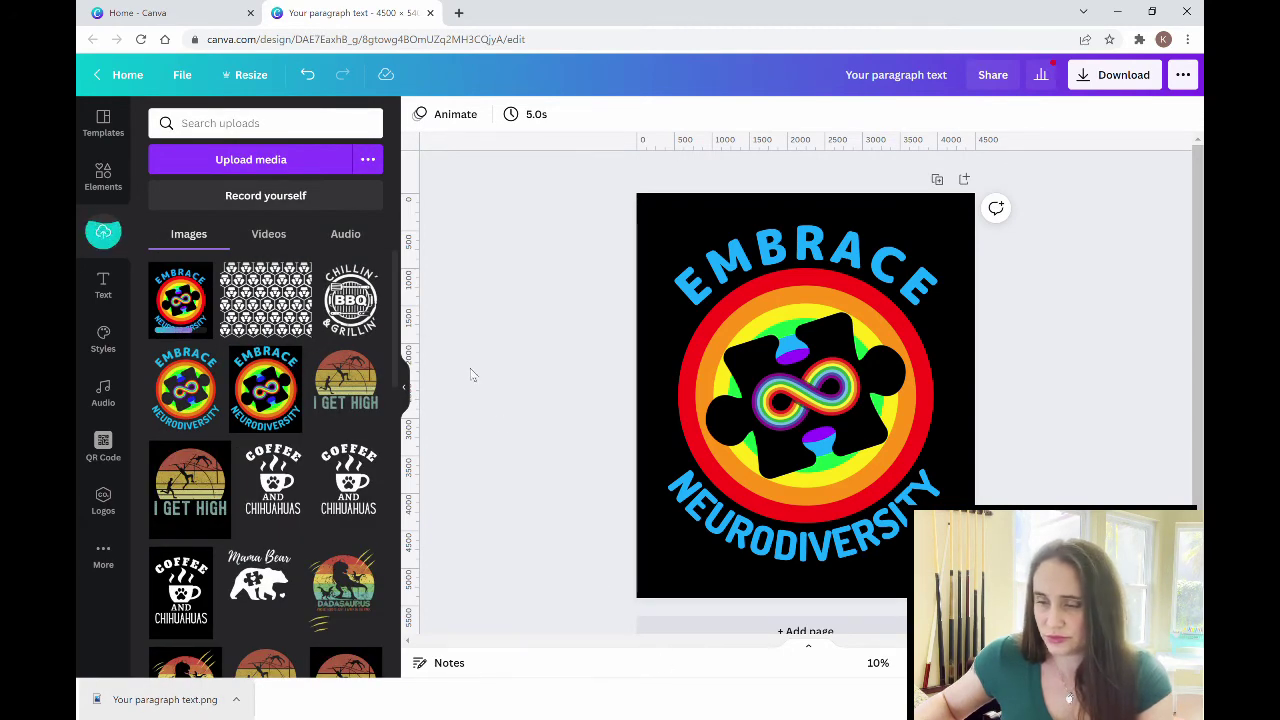
- Add a second page below the design and set its background to white
left_click(805, 630)
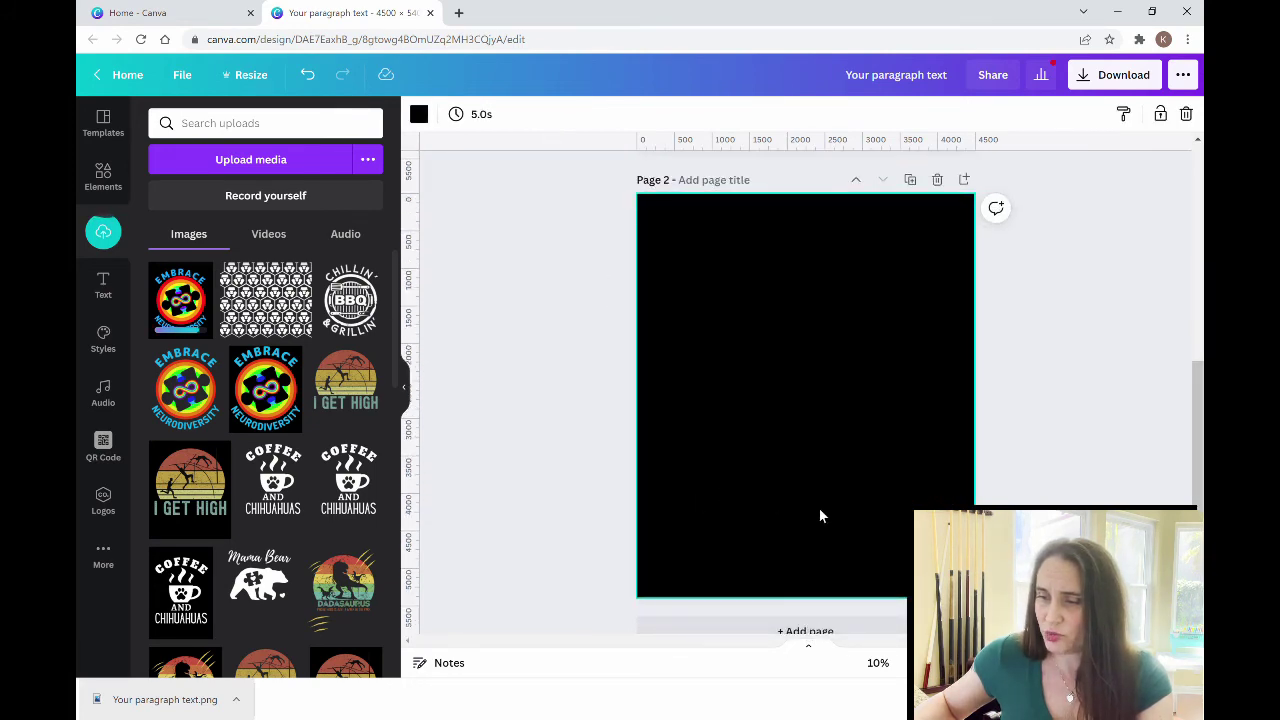
scroll(821, 508, "up", 3)
scroll(821, 508, "down", 3)
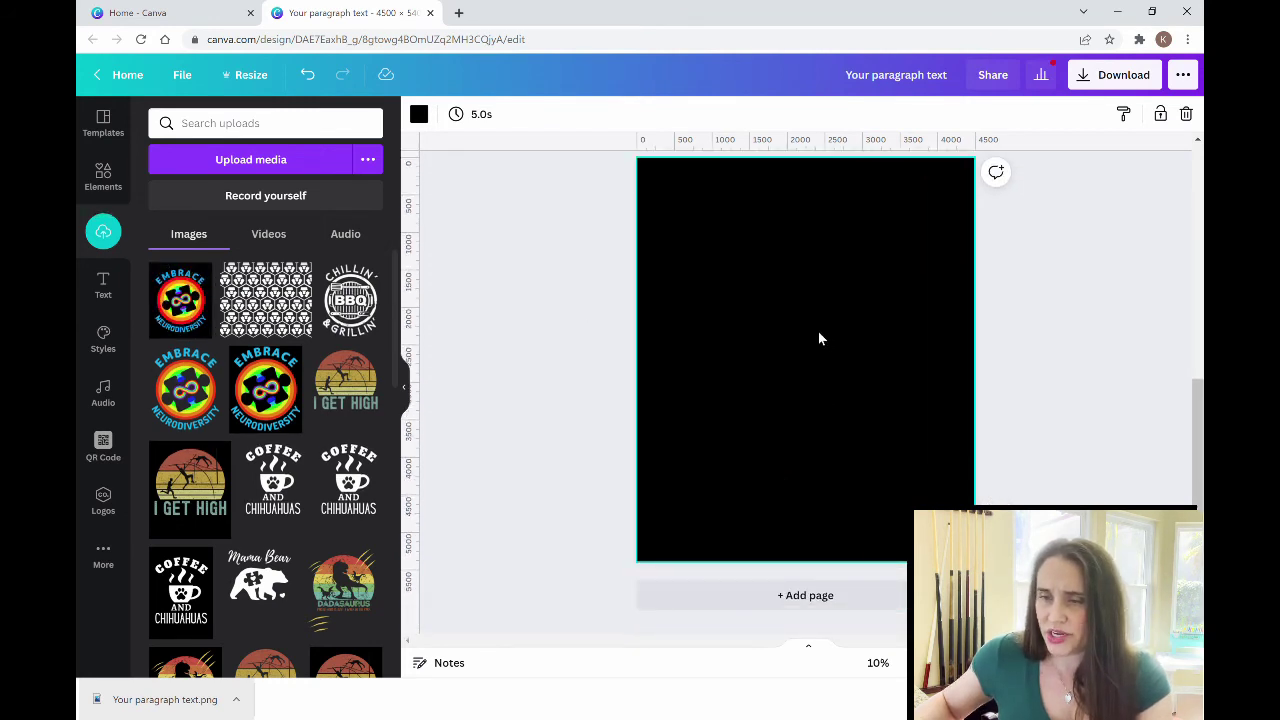
left_click(419, 114)
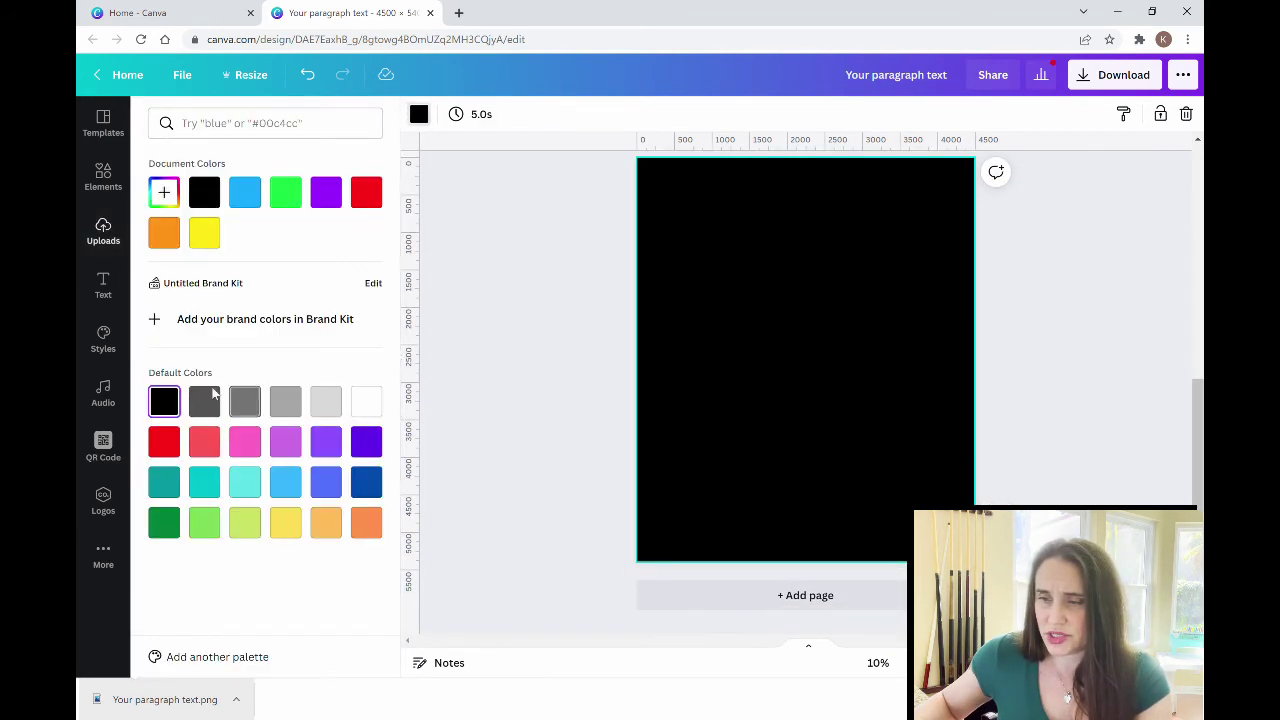
left_click(367, 404)
left_click(510, 344)
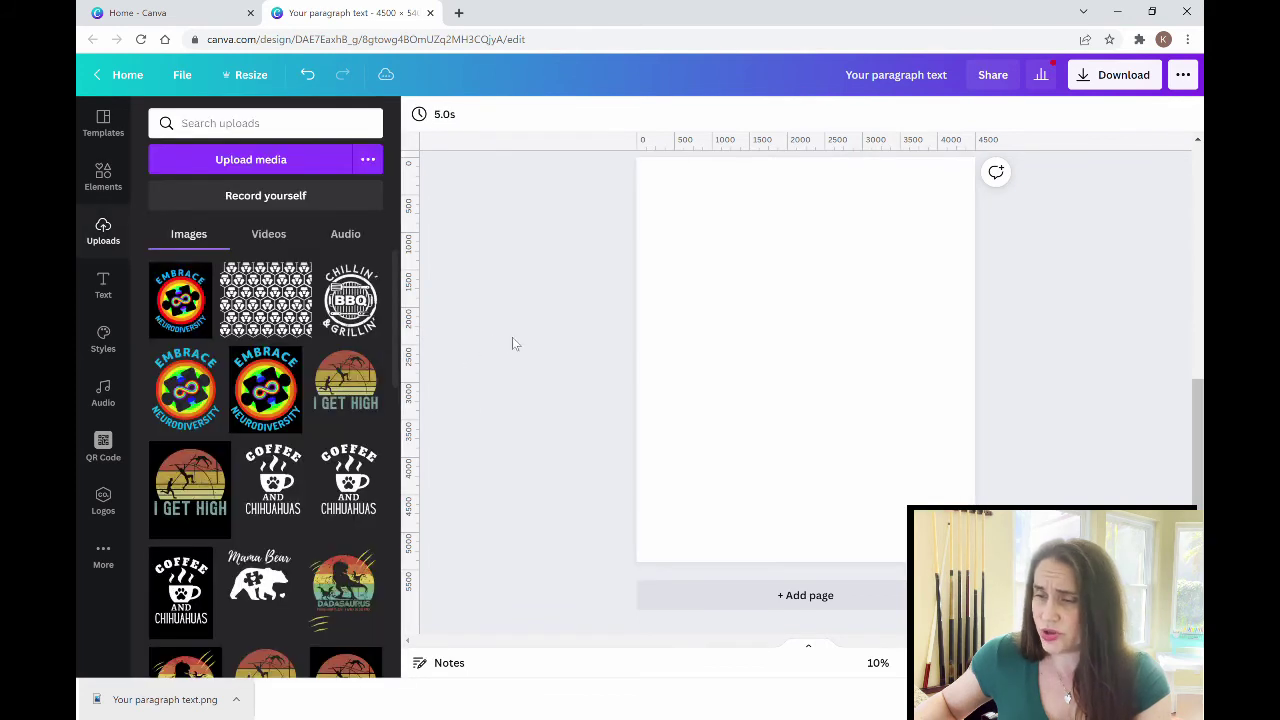
- Place the uploaded EMBRACE NEURODIVERSITY image on page 2 and remove its background with Background Remover
left_click_drag(195, 305, 713, 245)
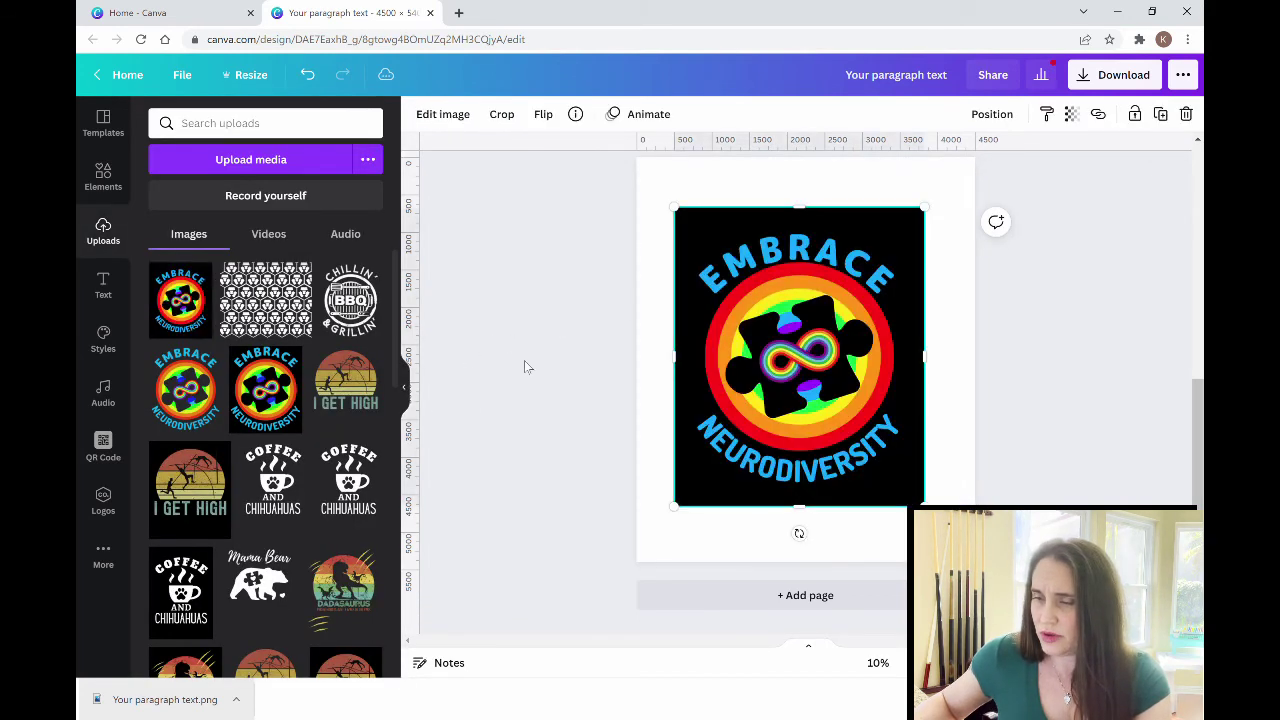
left_click(408, 391)
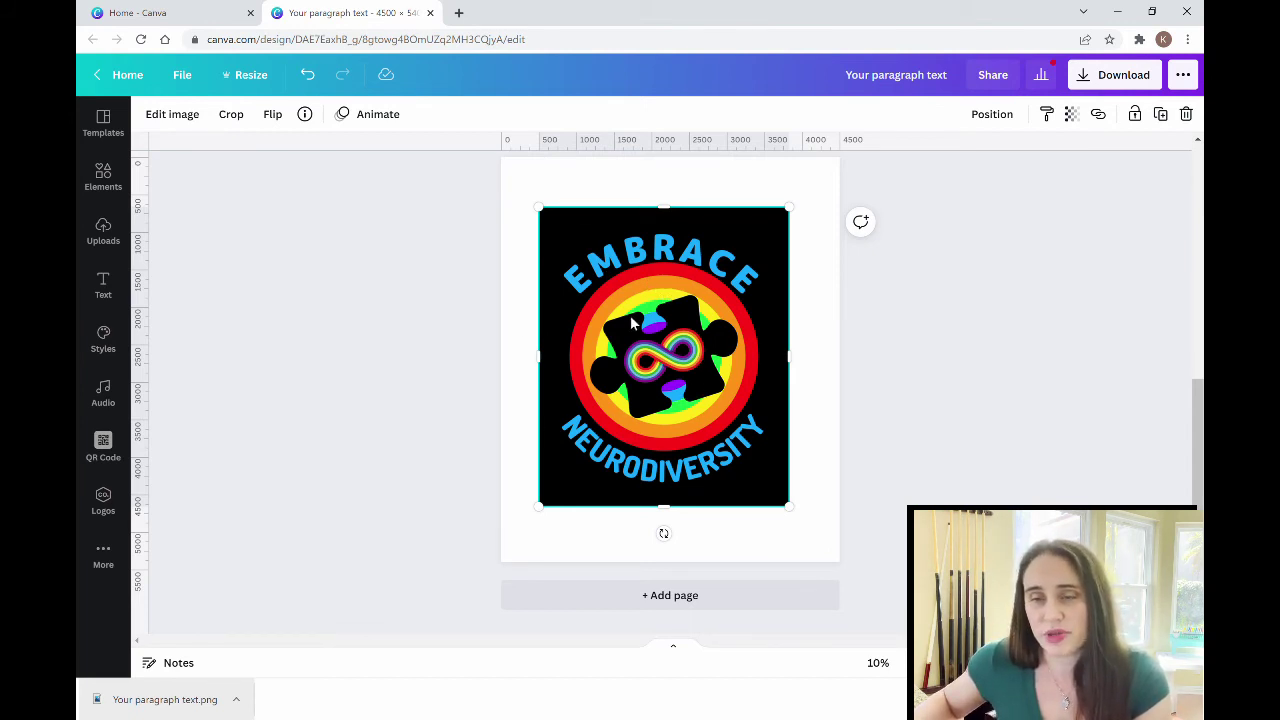
left_click(172, 116)
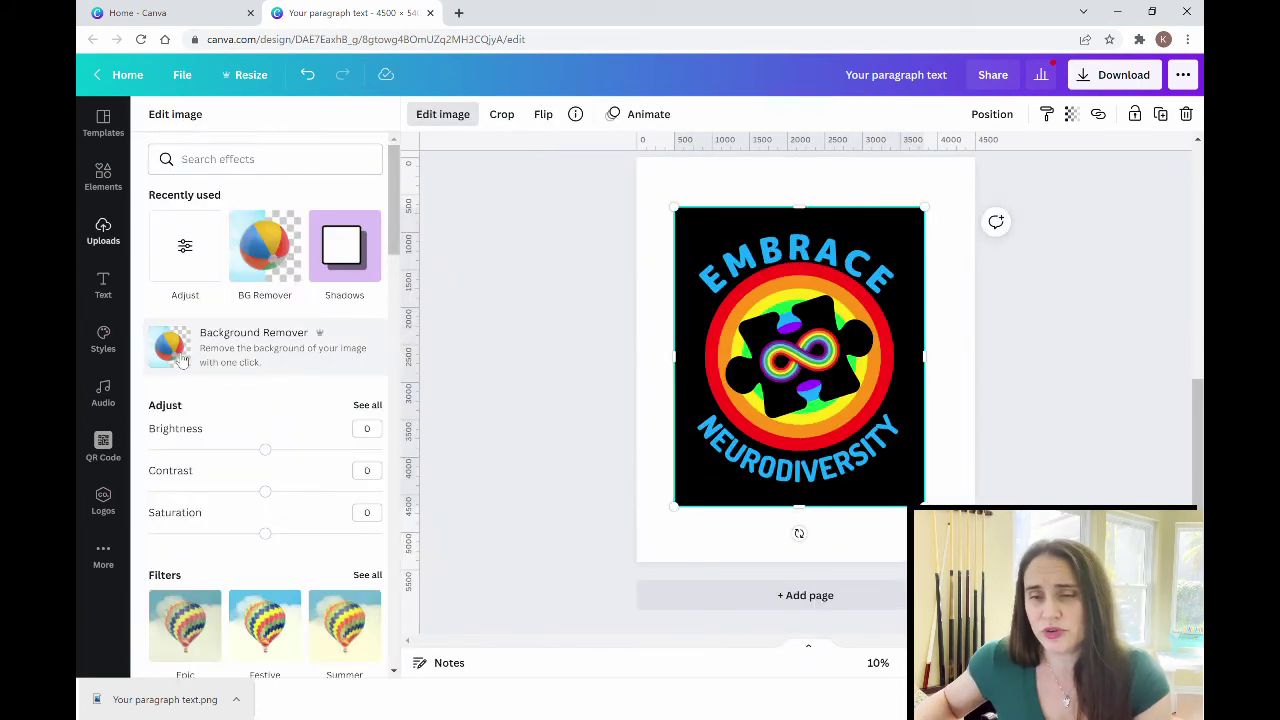
left_click(172, 346)
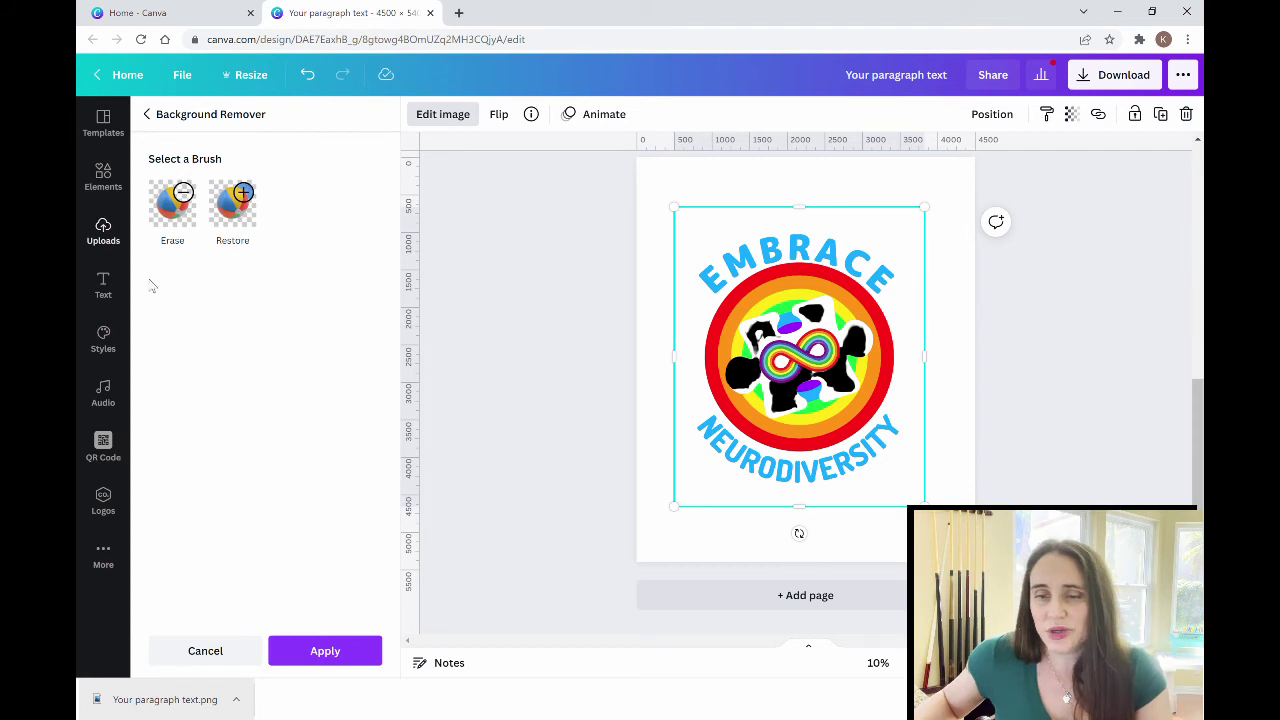
- Erase the leftover black areas inside the puzzle piece with the Erase brush at size 25 and apply the background removal
left_click(172, 200)
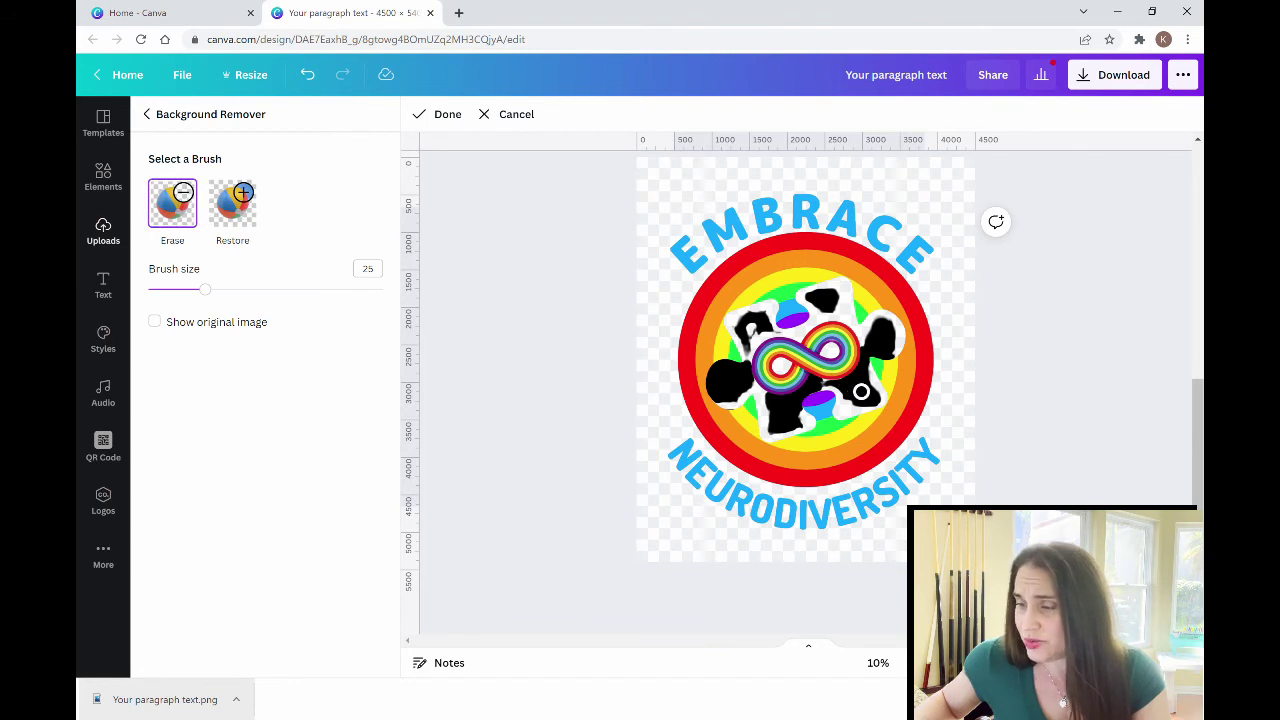
mouse_move(858, 397)
left_mouse_down()
mouse_move(872, 398)
mouse_move(864, 382)
mouse_move(872, 396)
left_mouse_up()
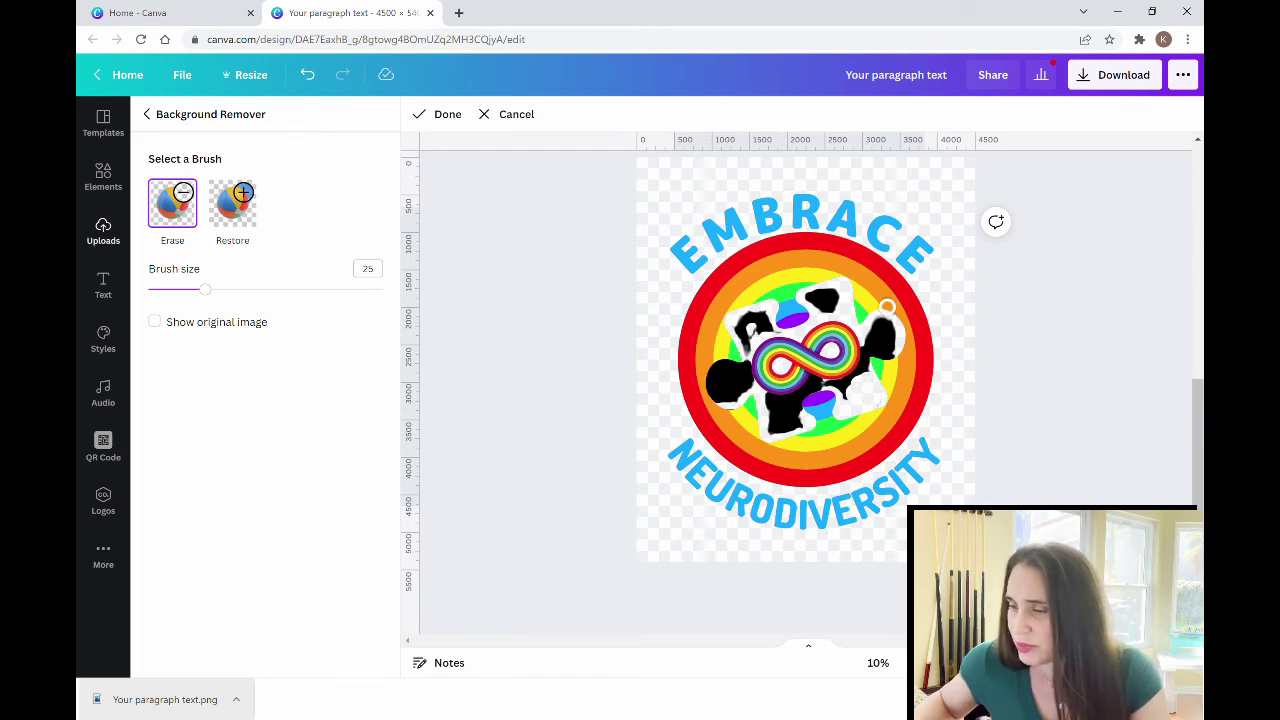
mouse_move(886, 308)
left_mouse_down()
mouse_move(877, 336)
mouse_move(886, 323)
mouse_move(891, 333)
left_mouse_up()
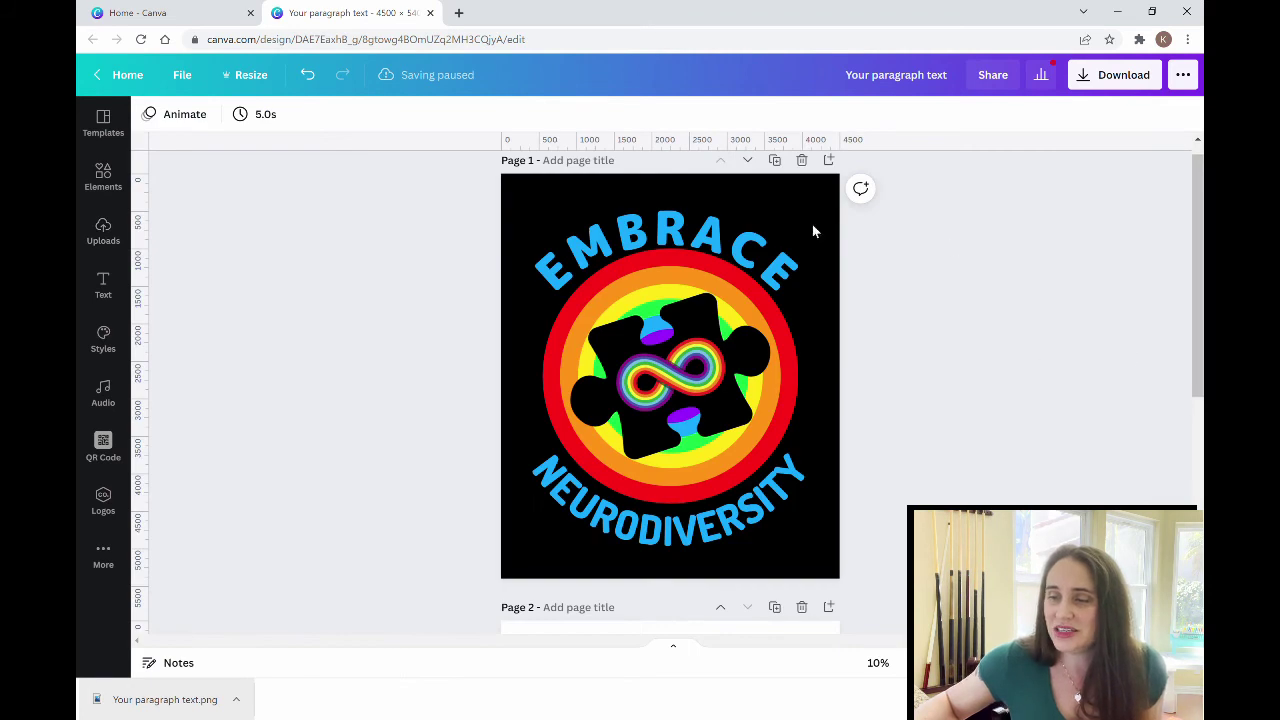
- Enlarge the transparent design image on page 2 until it fills the whole page
scroll(845, 330, "down", 1)
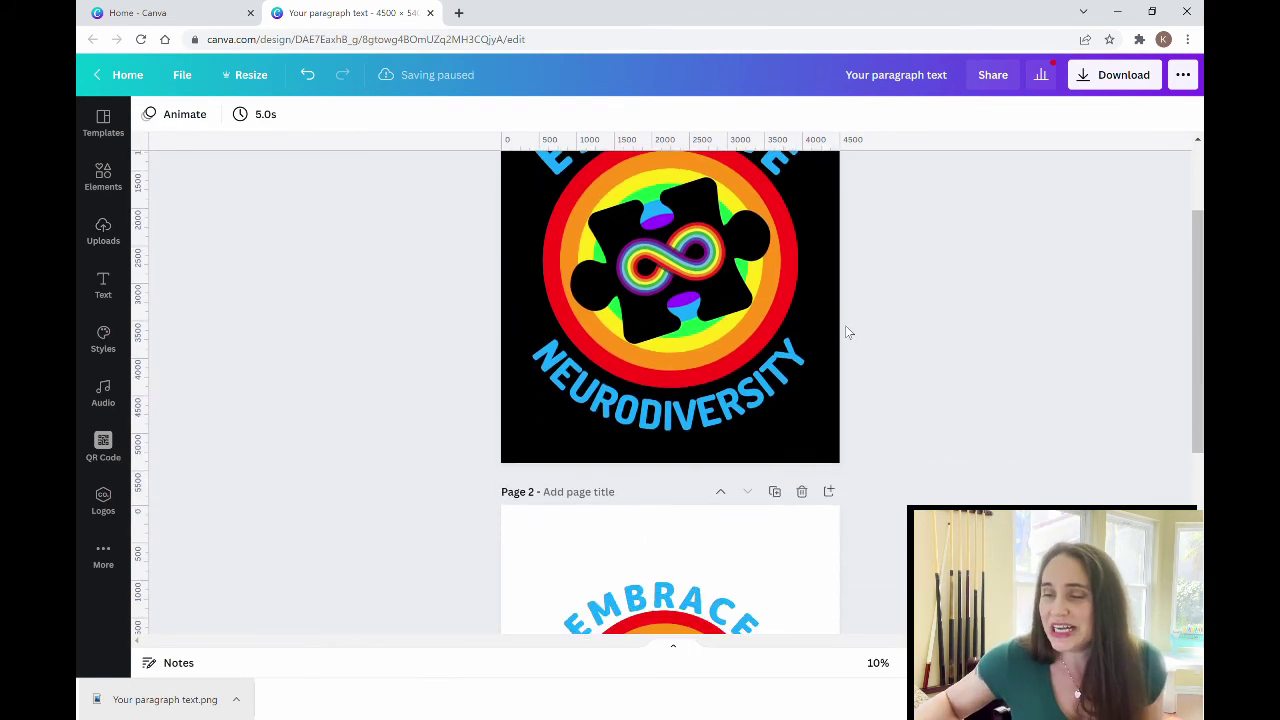
scroll(845, 332, "down", 3)
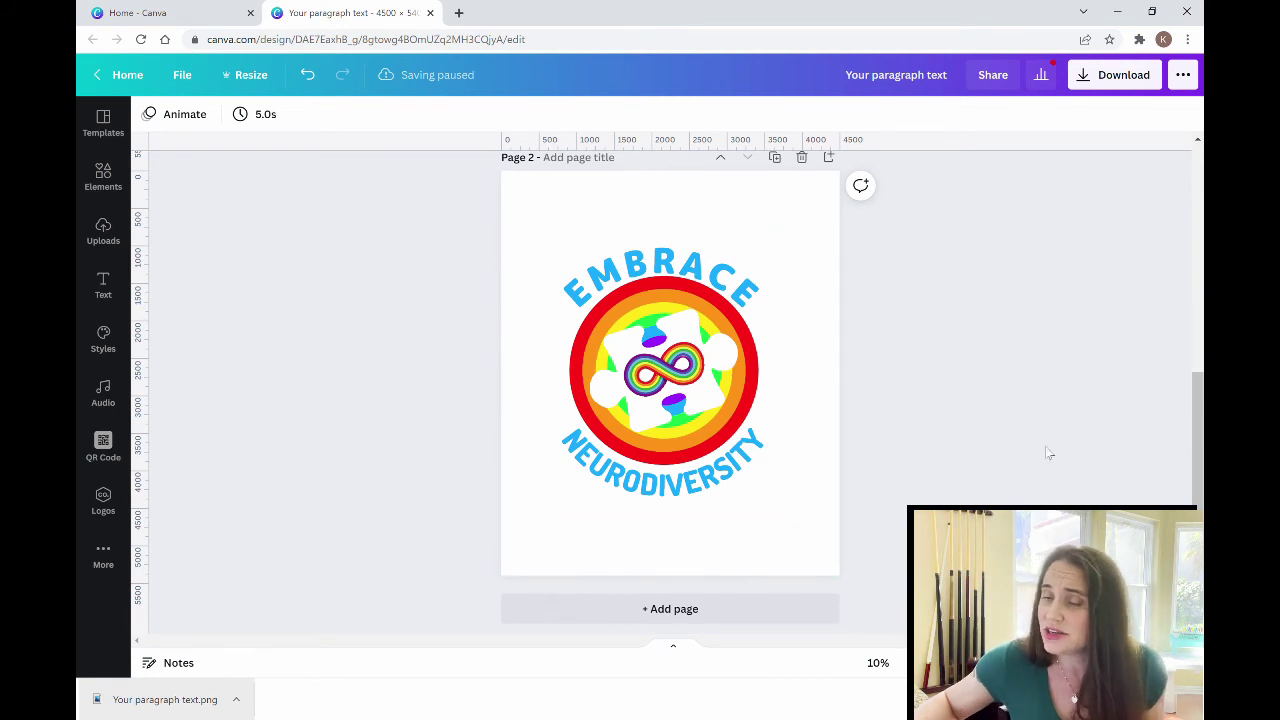
left_click(745, 337)
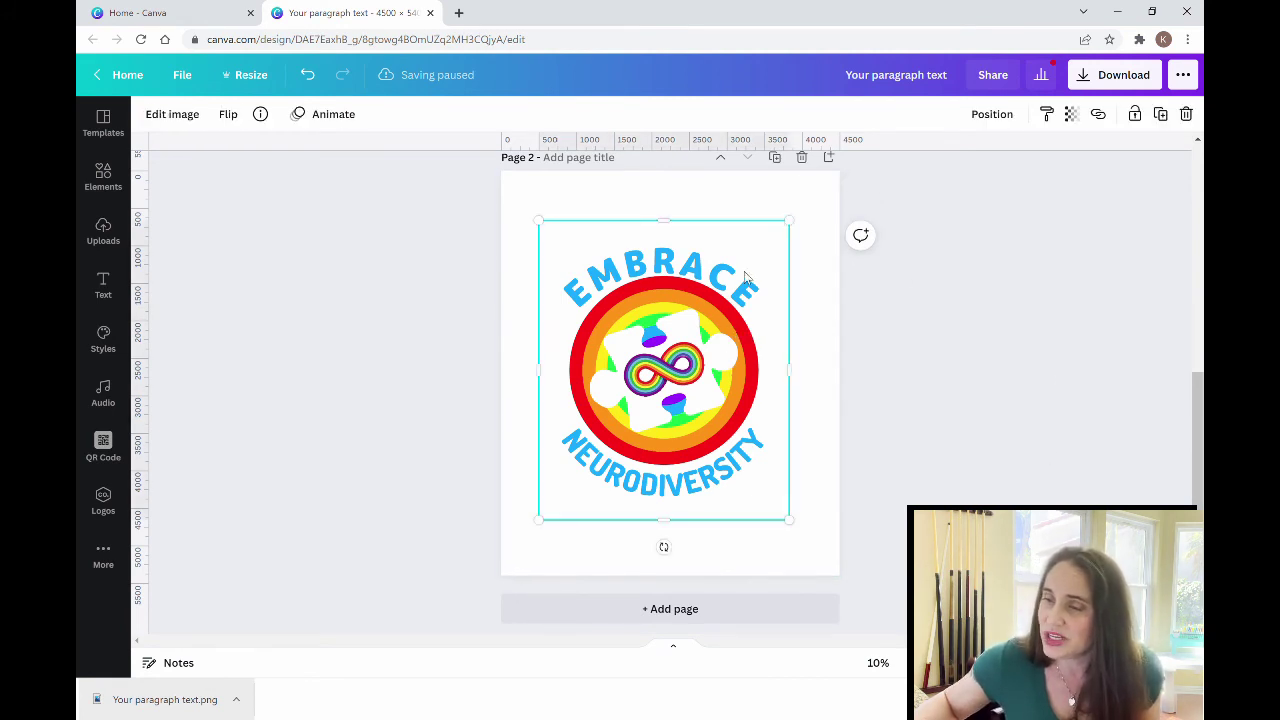
left_click_drag(791, 227, 828, 176)
left_click_drag(541, 520, 521, 583)
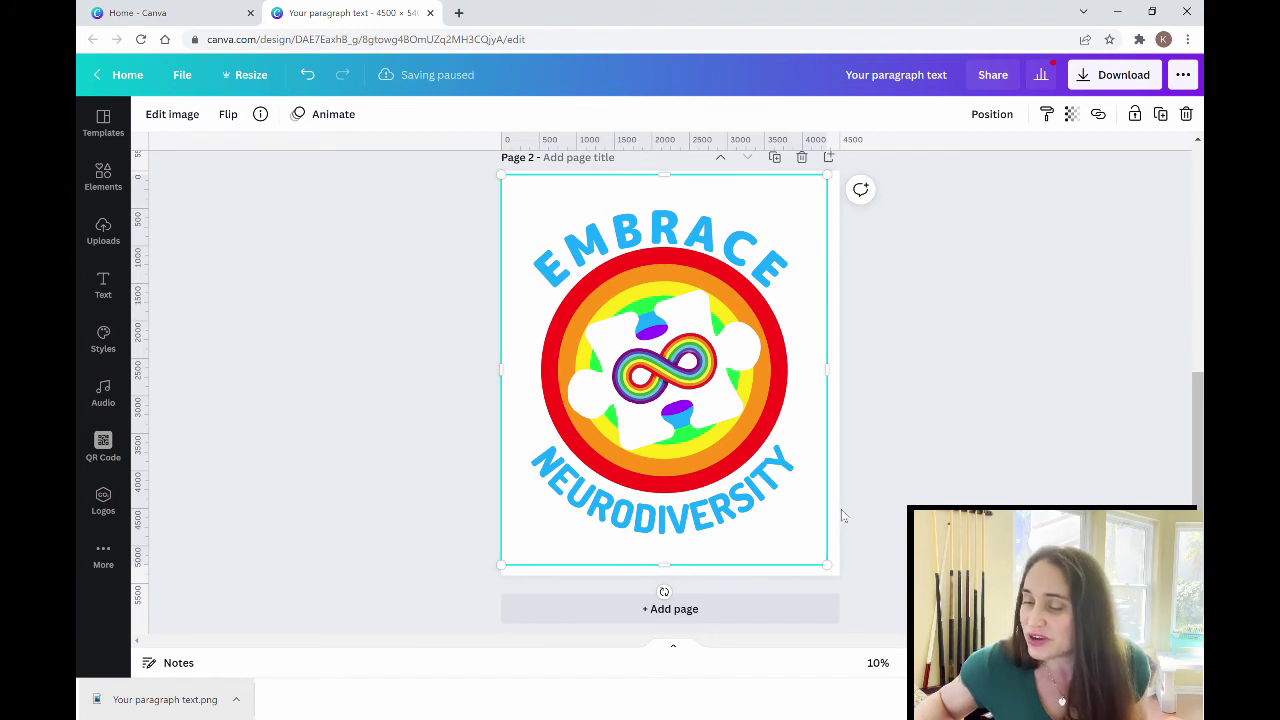
left_click_drag(836, 579, 849, 592)
scroll(846, 483, "up", 2)
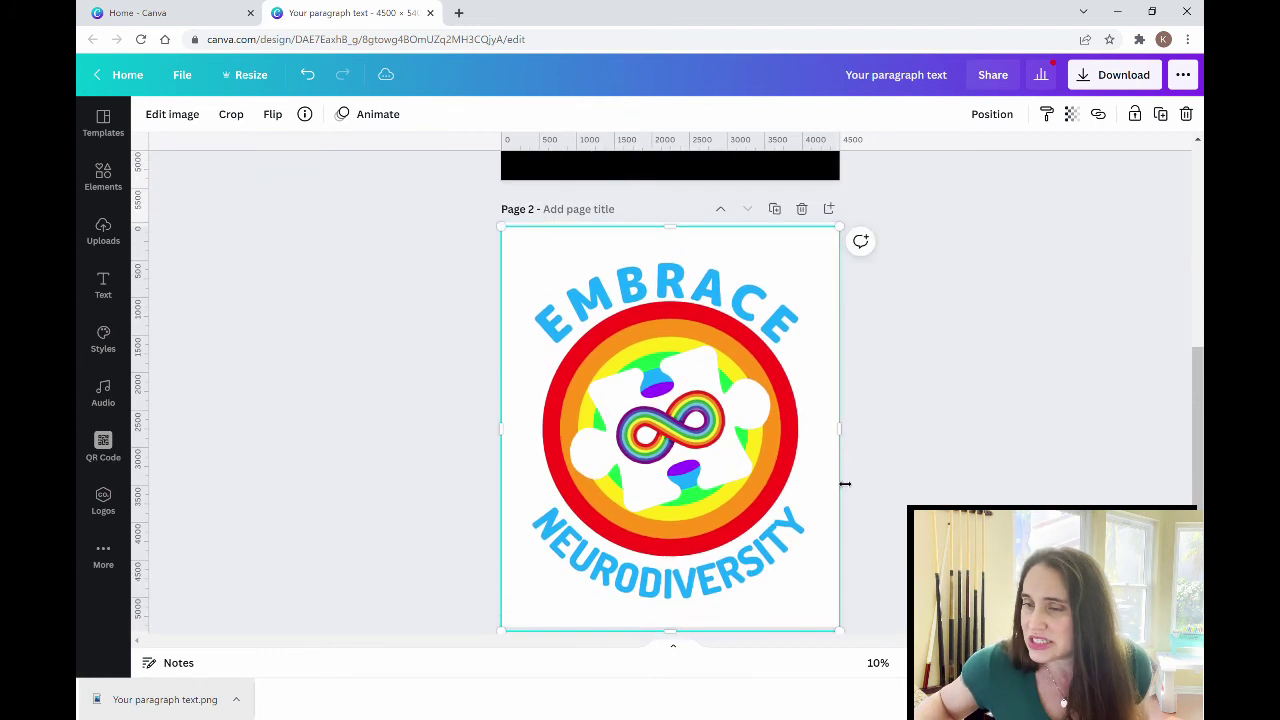
left_click_drag(845, 261, 848, 251)
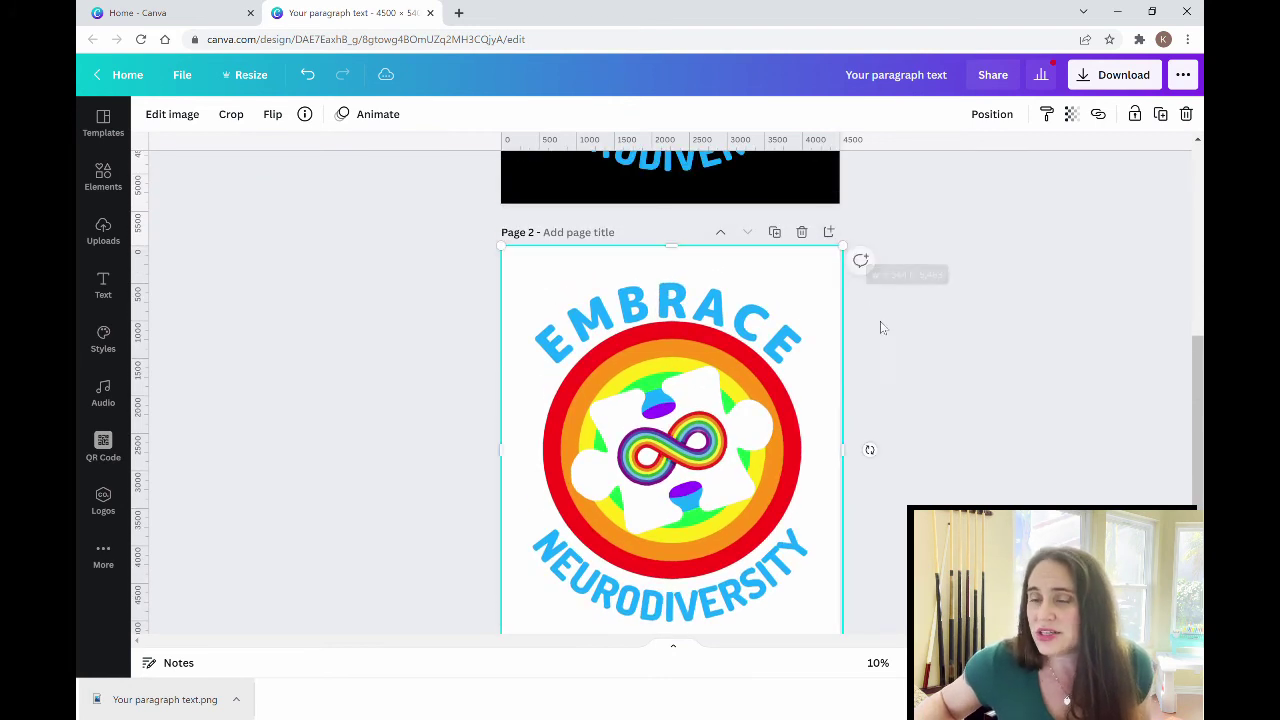
left_click(1079, 424)
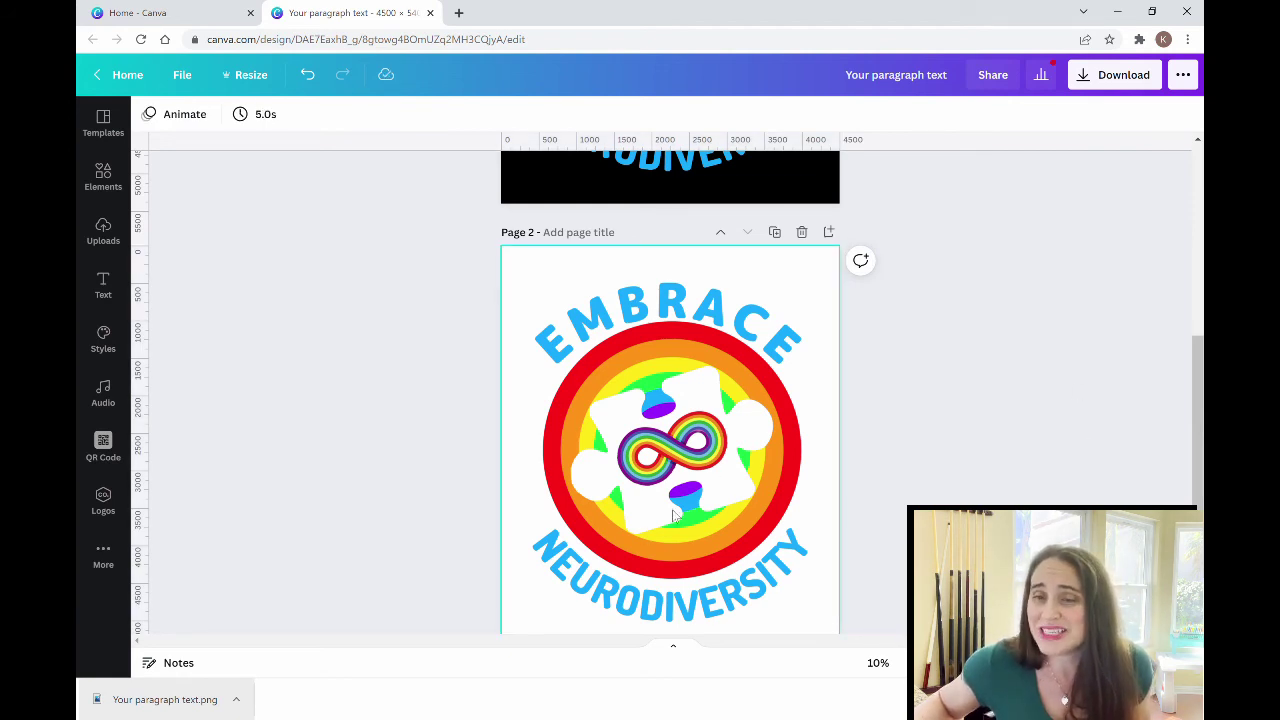
- Try orange and pink as the background colour of page 2 and undo both changes
left_click(565, 272)
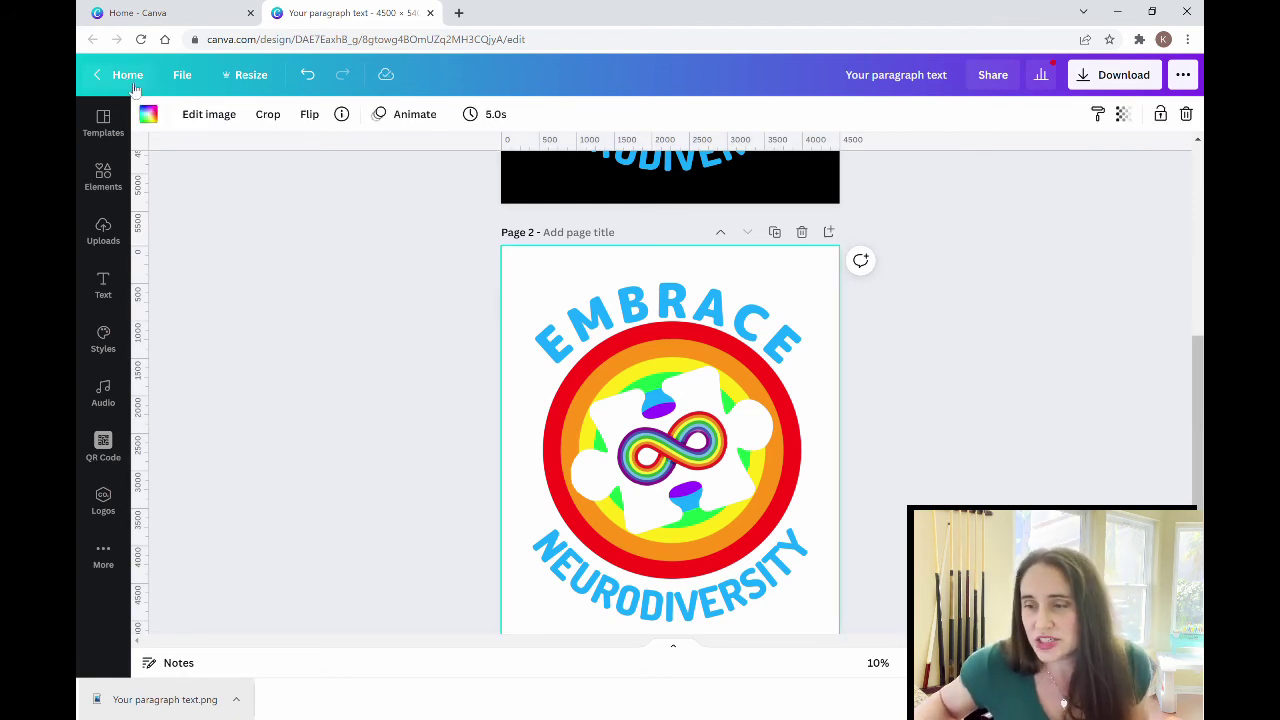
left_click(148, 114)
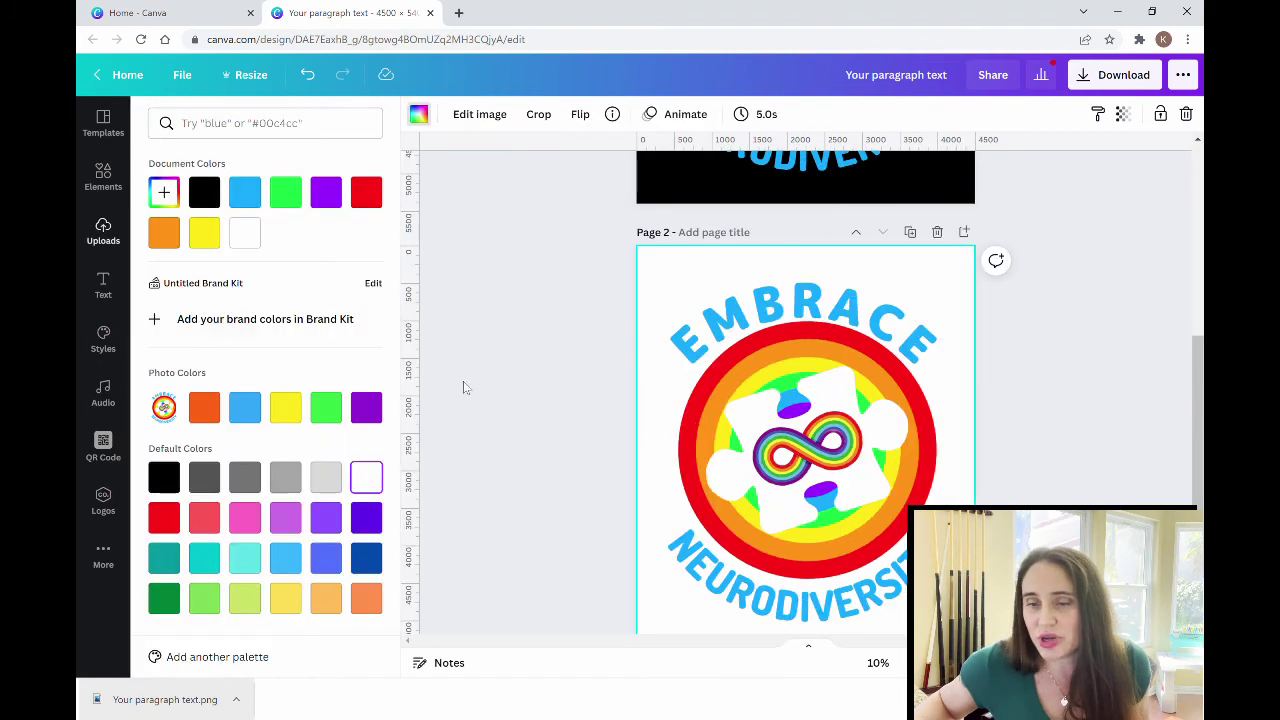
left_click(203, 407)
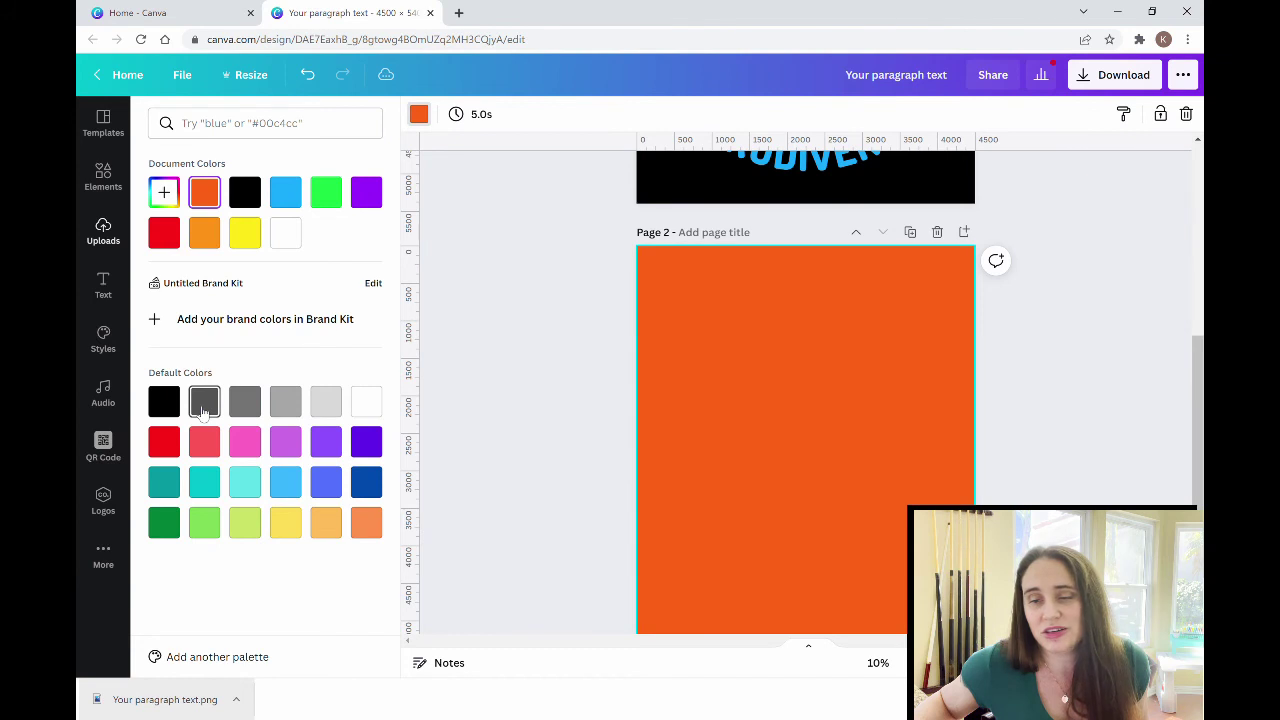
left_click(245, 441)
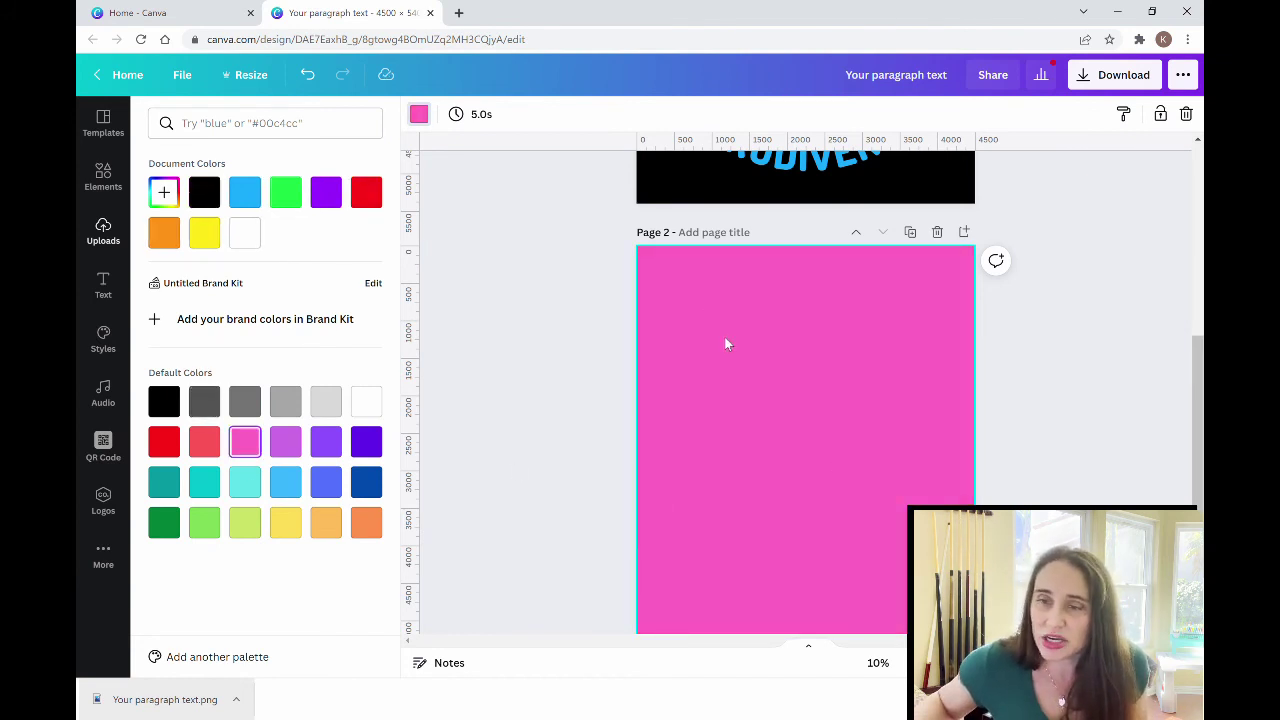
left_click(308, 75)
left_click(309, 76)
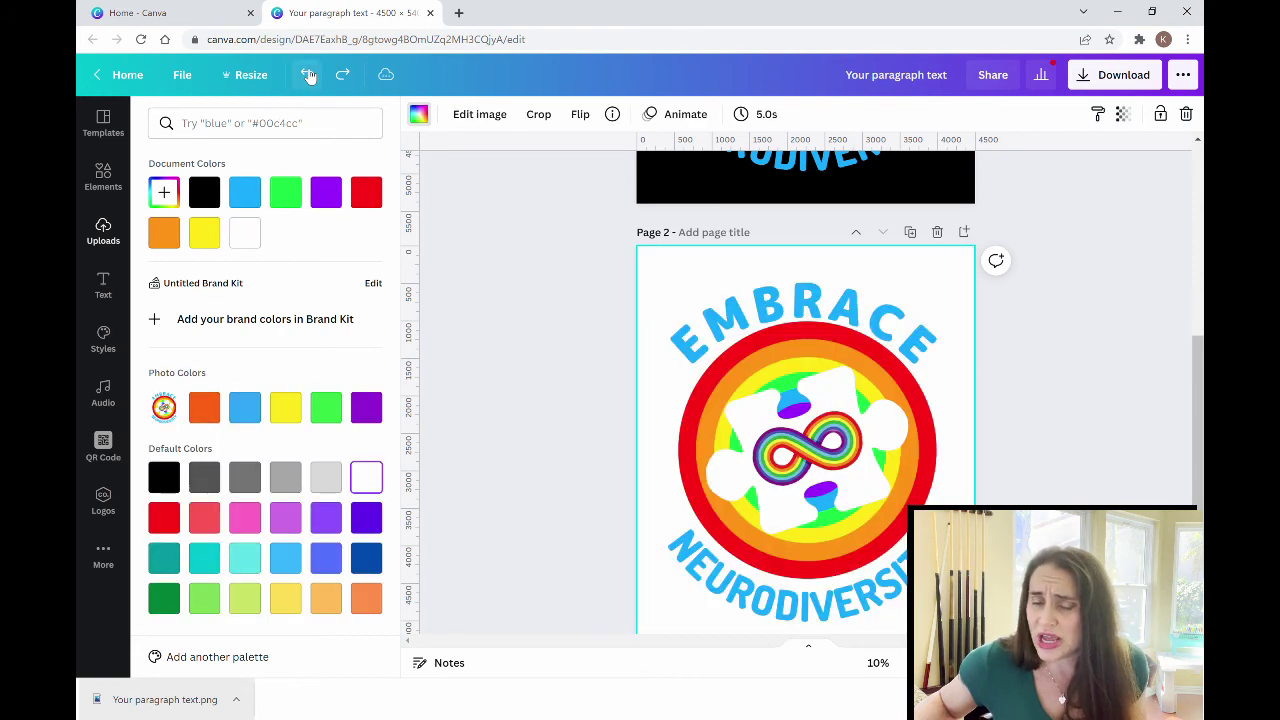
- Detach the design image from the background of page 2
left_click(464, 272)
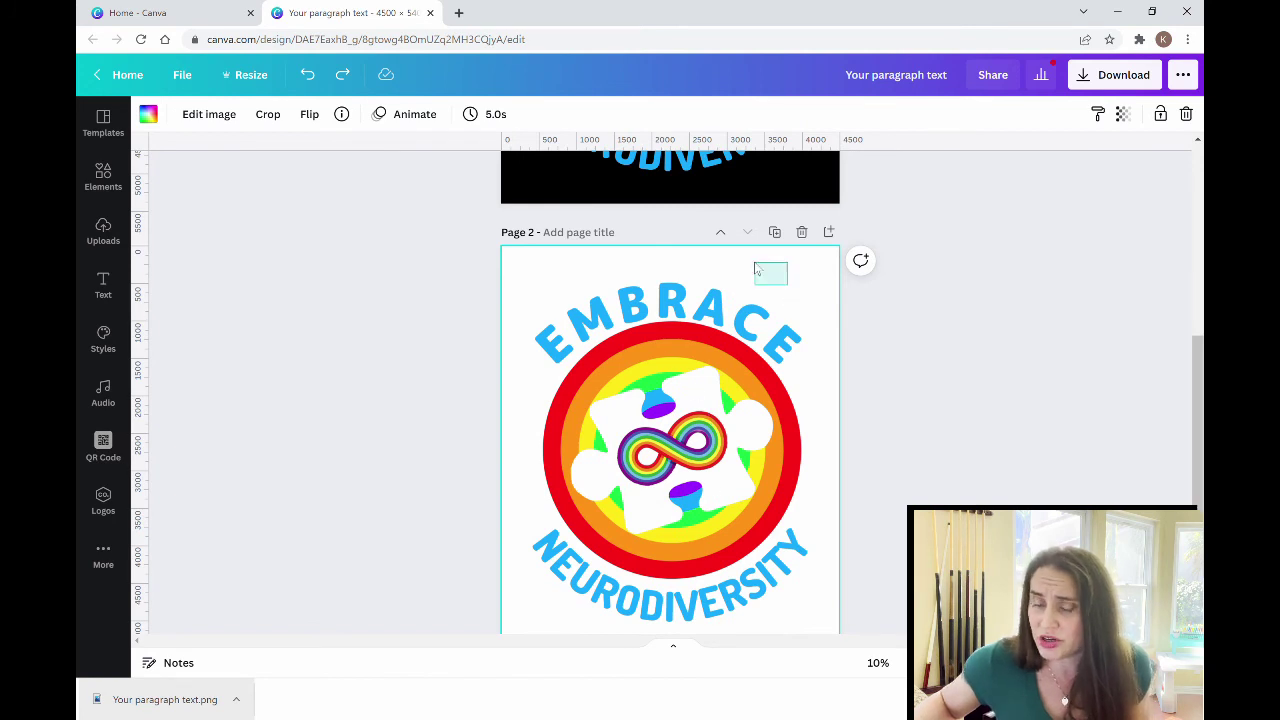
left_click(557, 259)
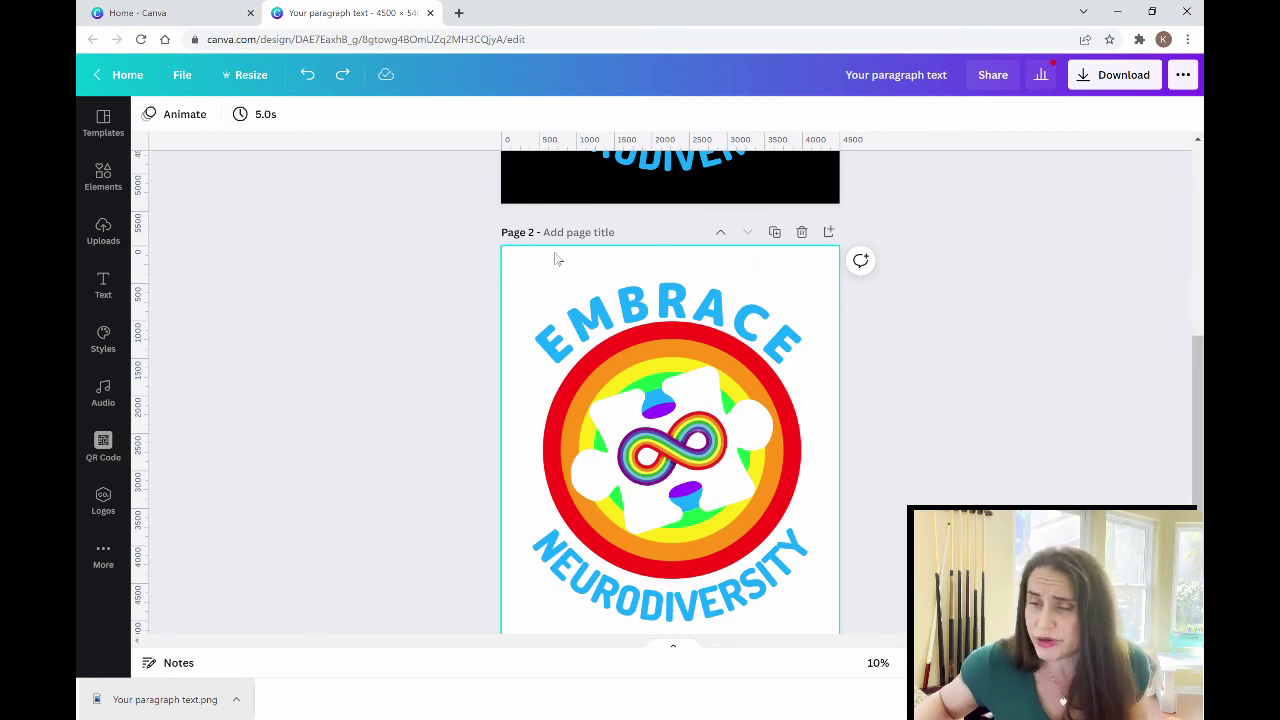
right_click(670, 293)
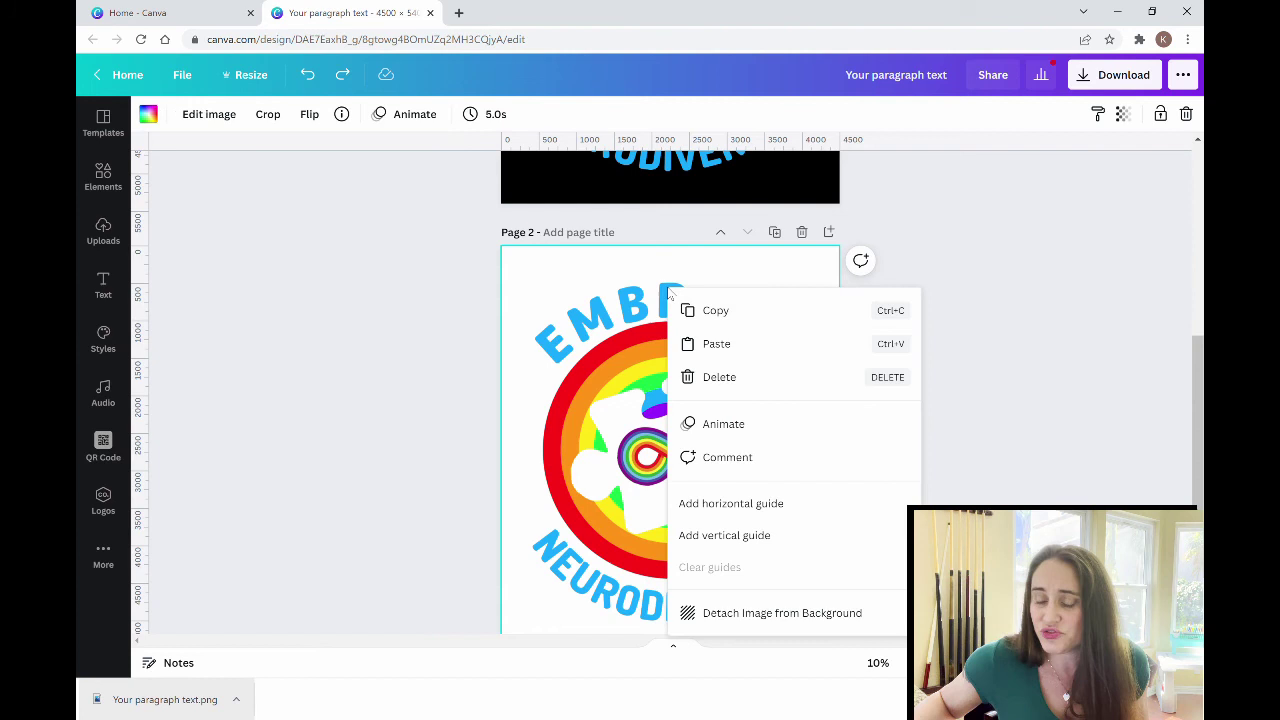
left_click(781, 613)
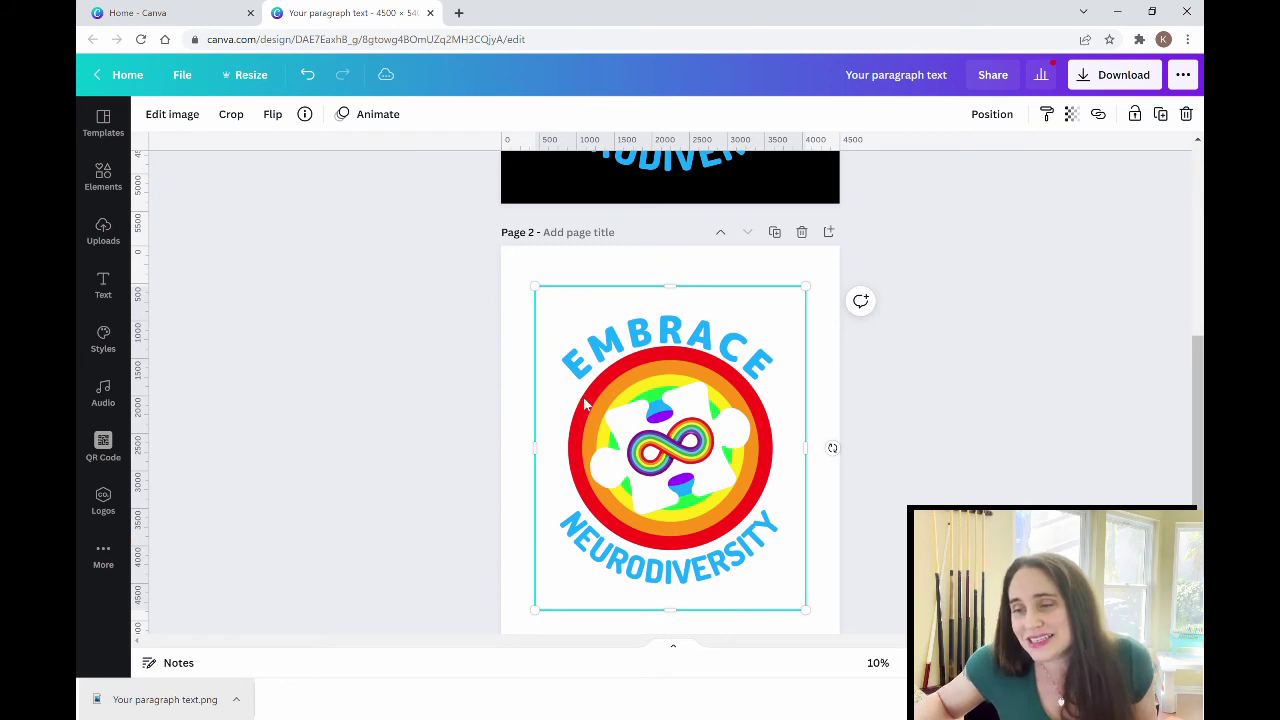
- Crop the empty margins above and below the design image and enlarge it to the full page width
left_click_drag(679, 296, 680, 310)
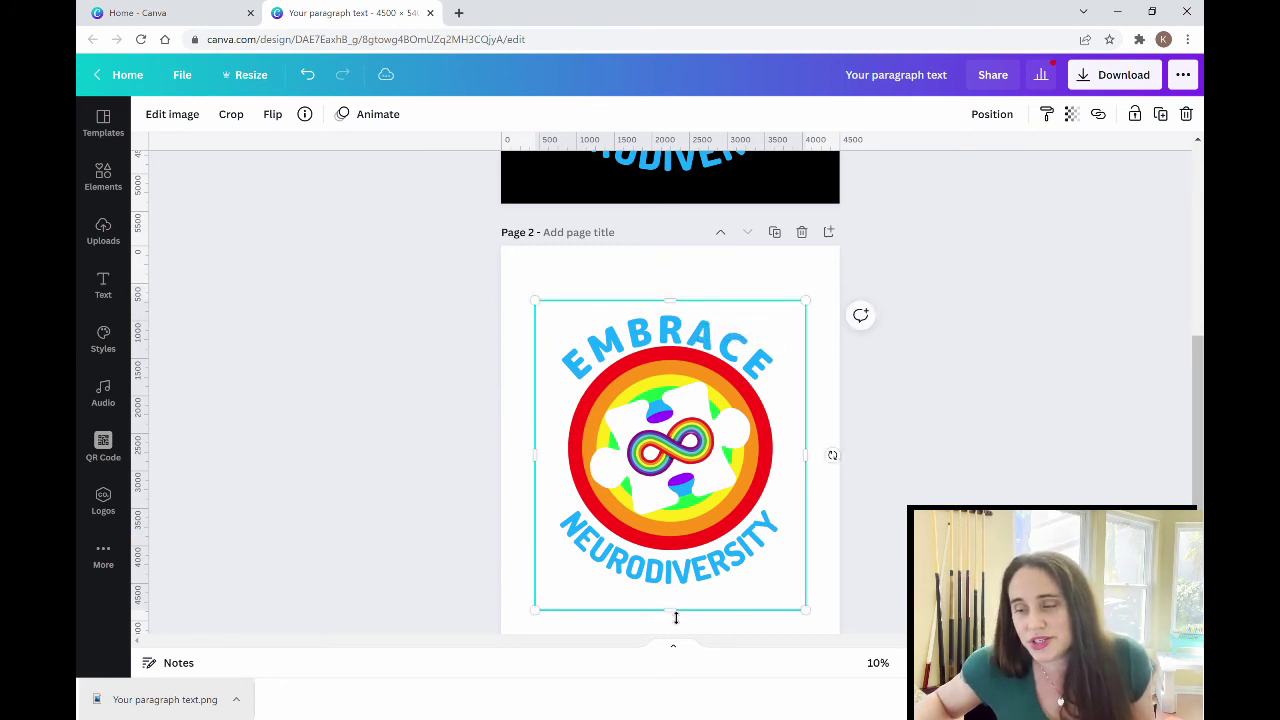
left_click_drag(676, 617, 677, 599)
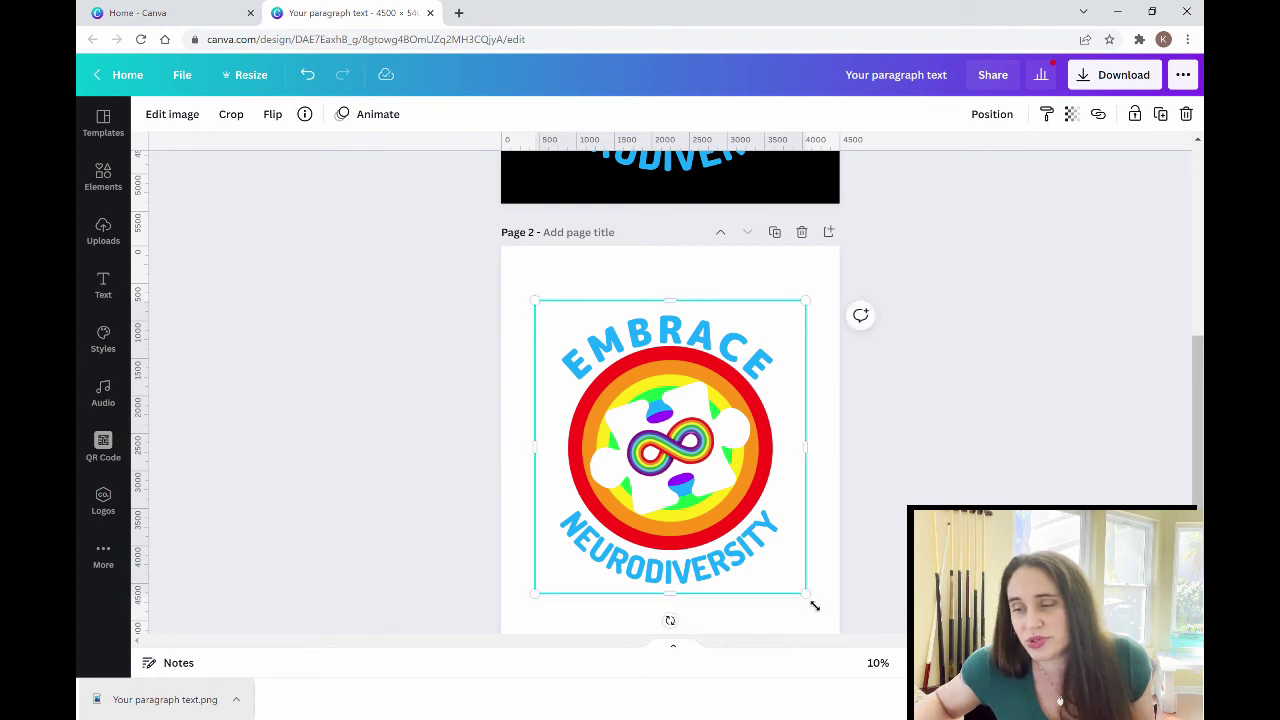
left_click_drag(815, 605, 846, 640)
left_click_drag(534, 311, 500, 277)
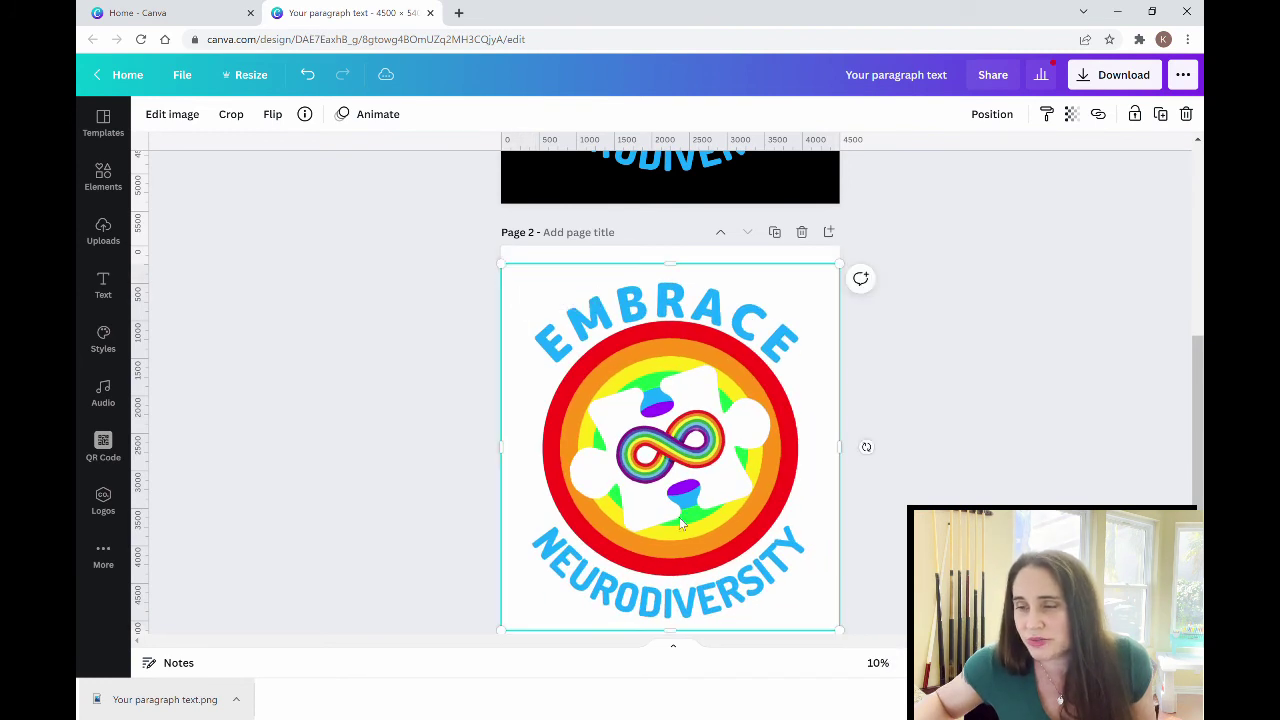
- Move the cropped design image up to the top edge of page 2 and deselect it
left_click_drag(686, 521, 682, 497)
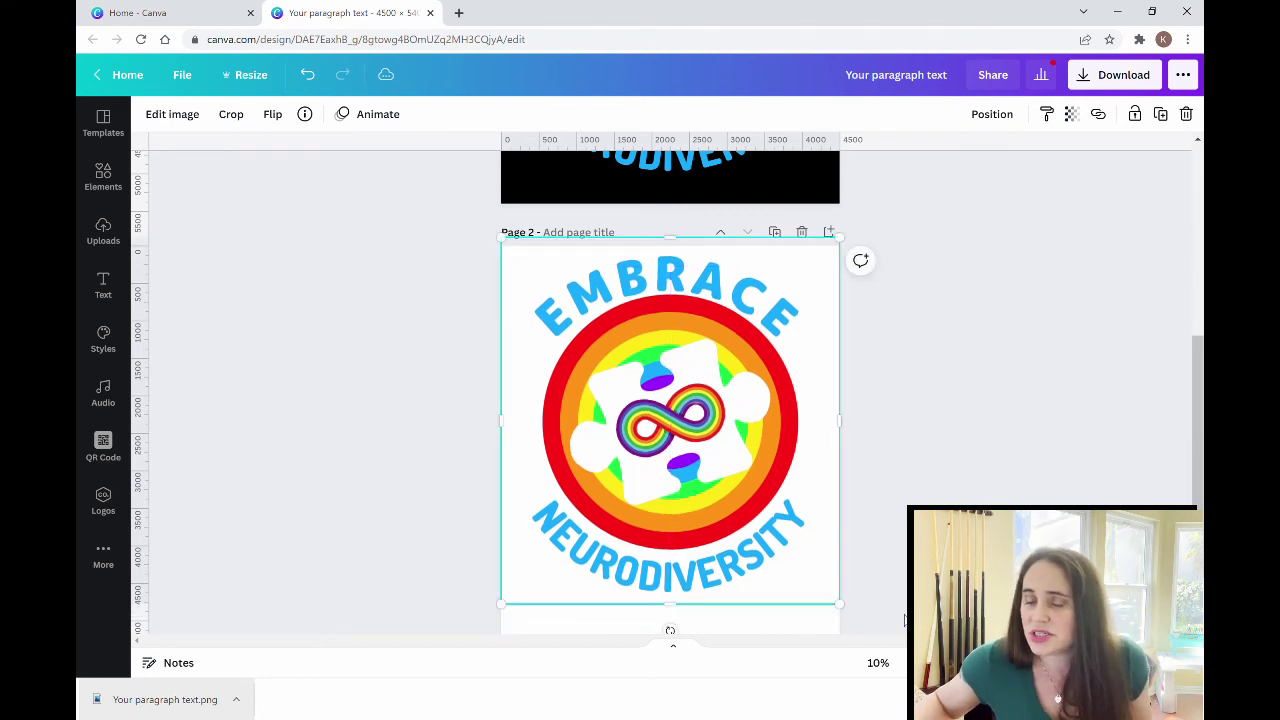
key("Escape")
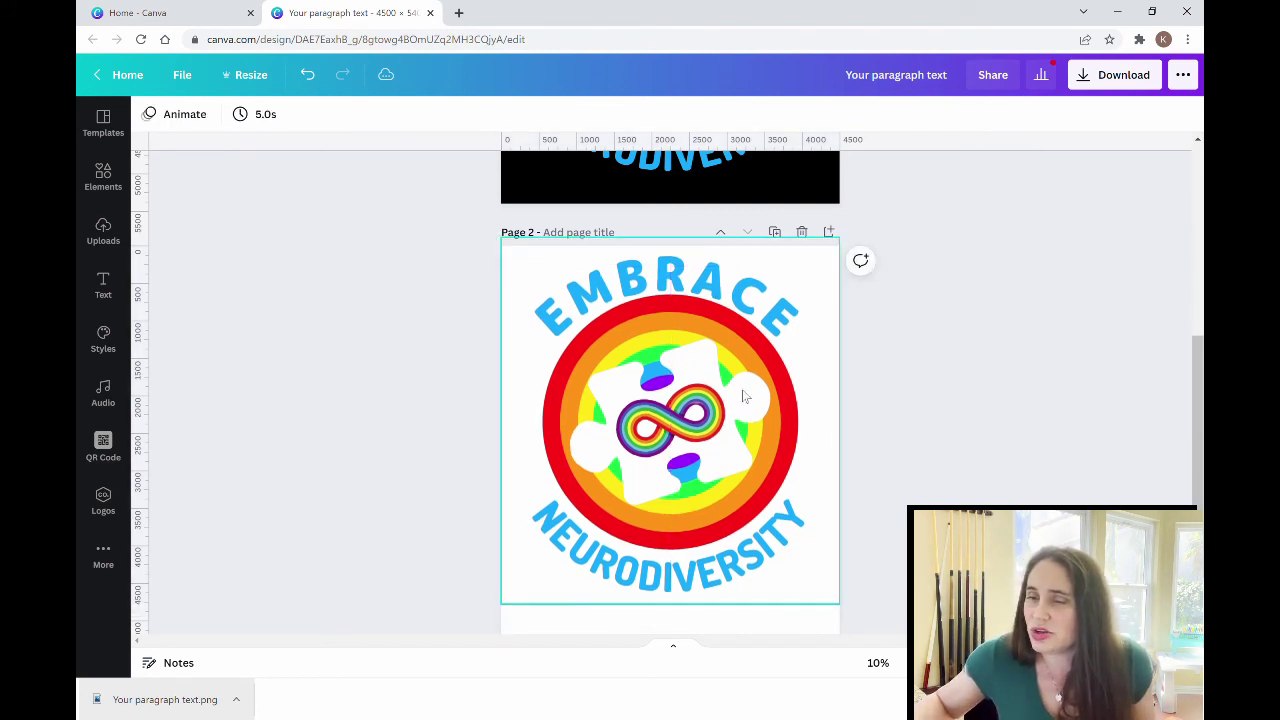
scroll(838, 553, "down", 1)
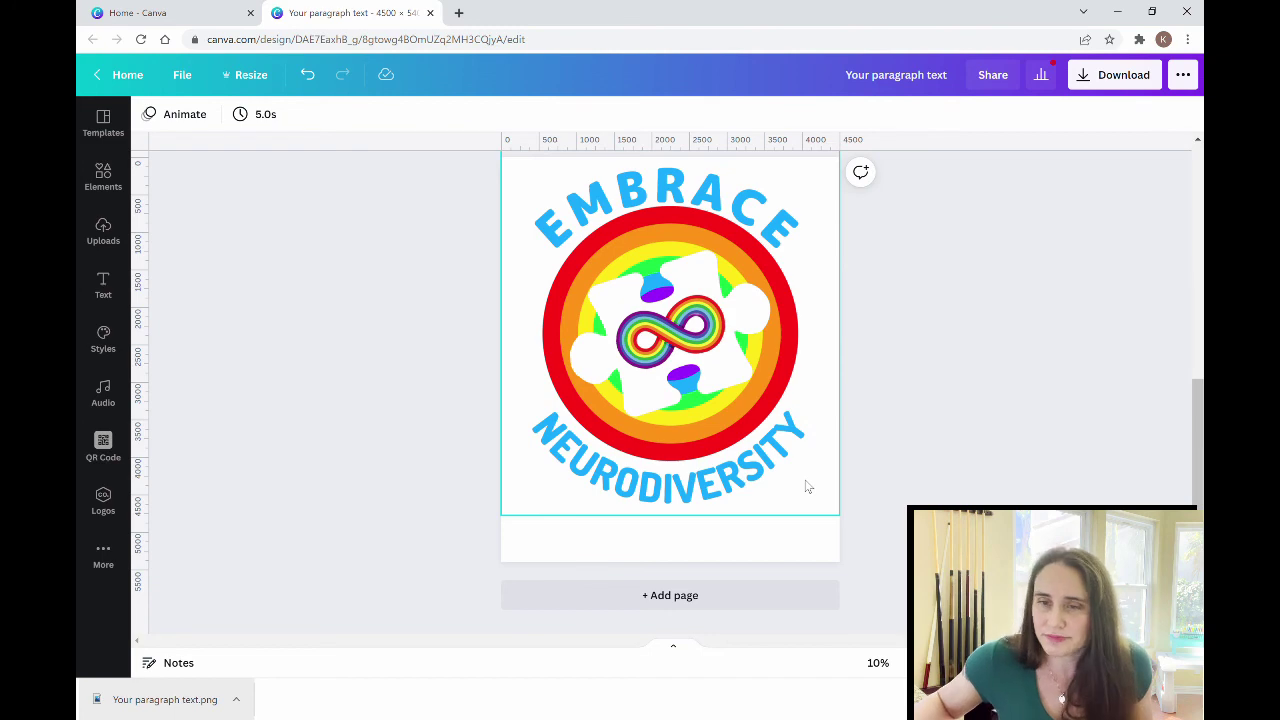
- Try black, white, light grey, dark blue, turquoise, teal, green, lime, yellow and orange as the background colour of page 2
left_click(808, 541)
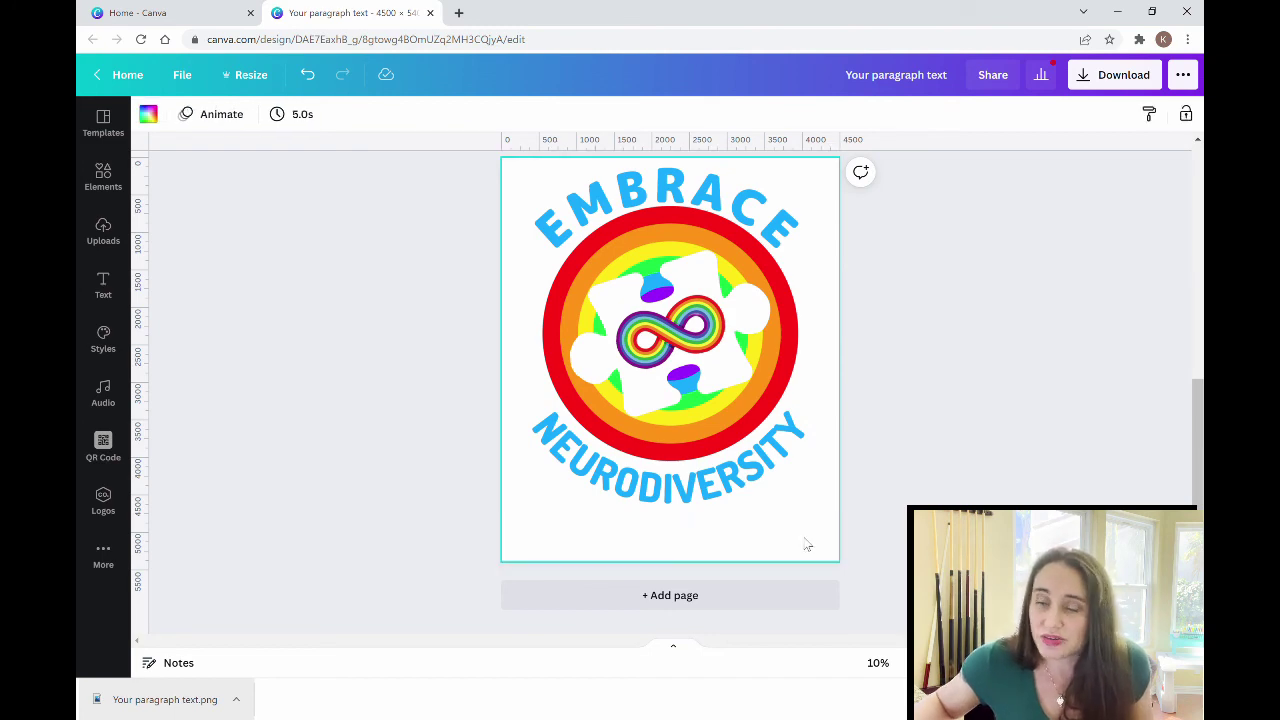
left_click(148, 114)
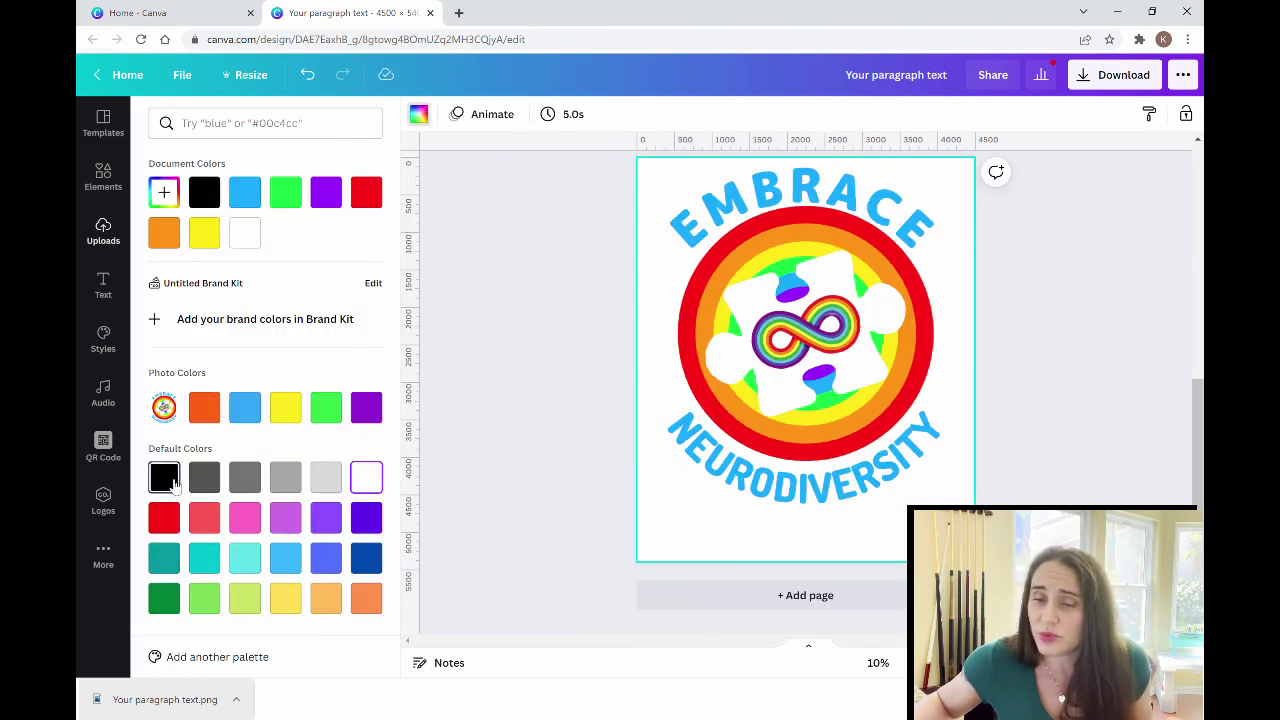
left_click(172, 482)
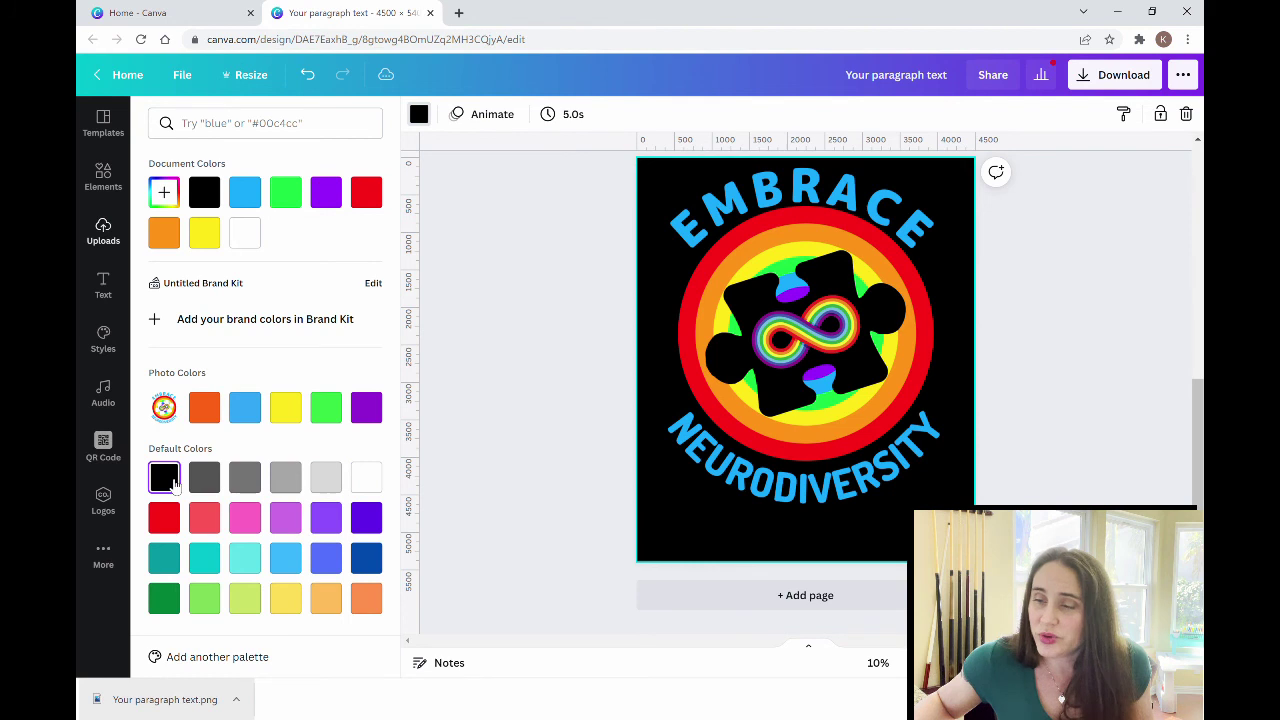
left_click(366, 479)
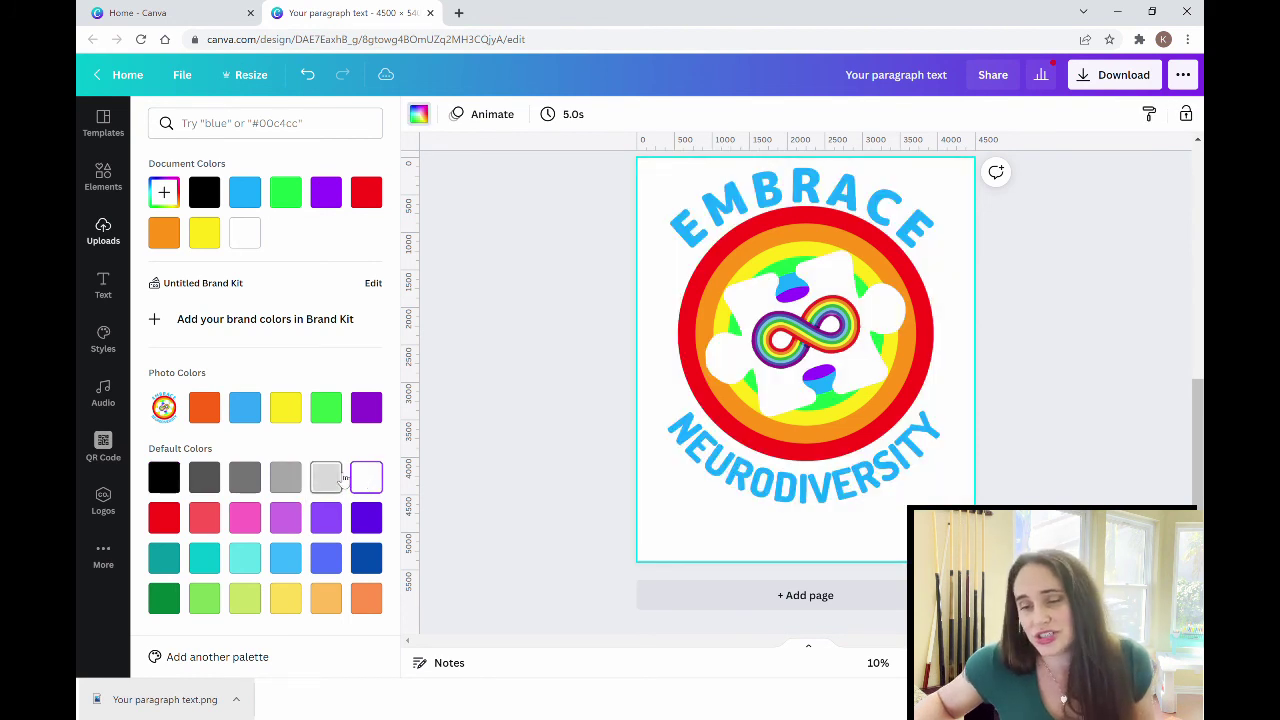
left_click(340, 479)
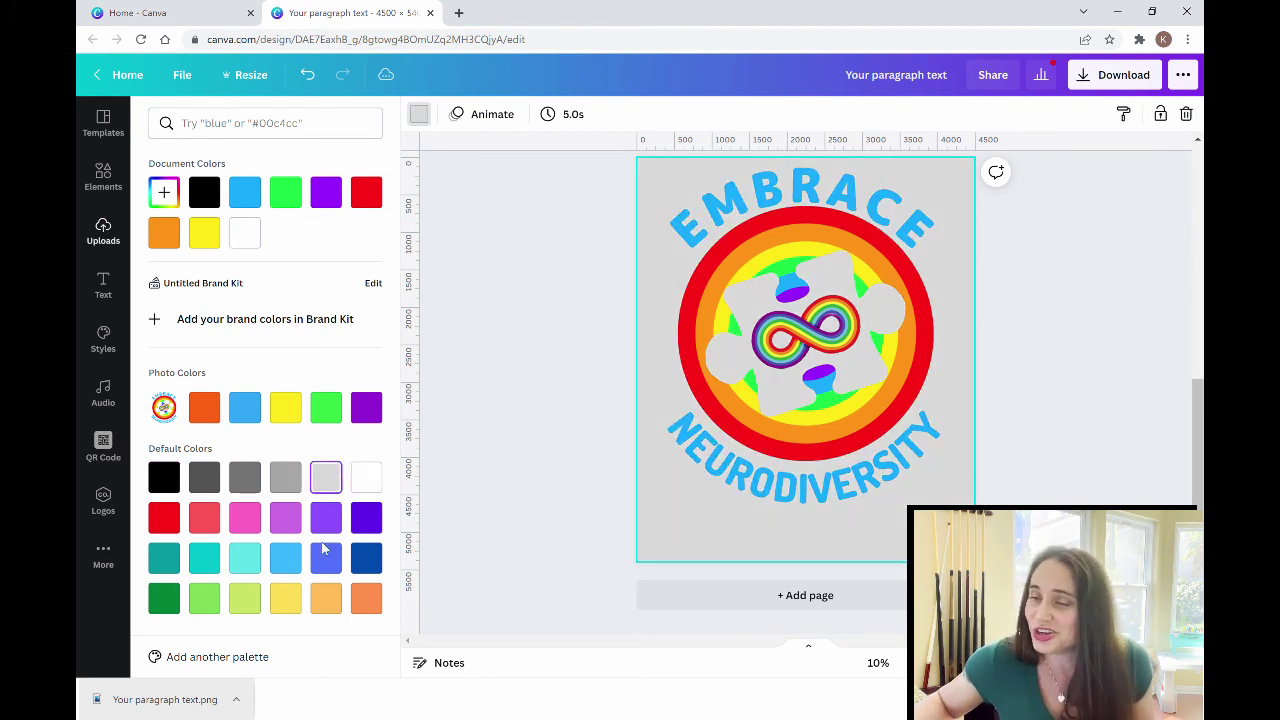
left_click(370, 562)
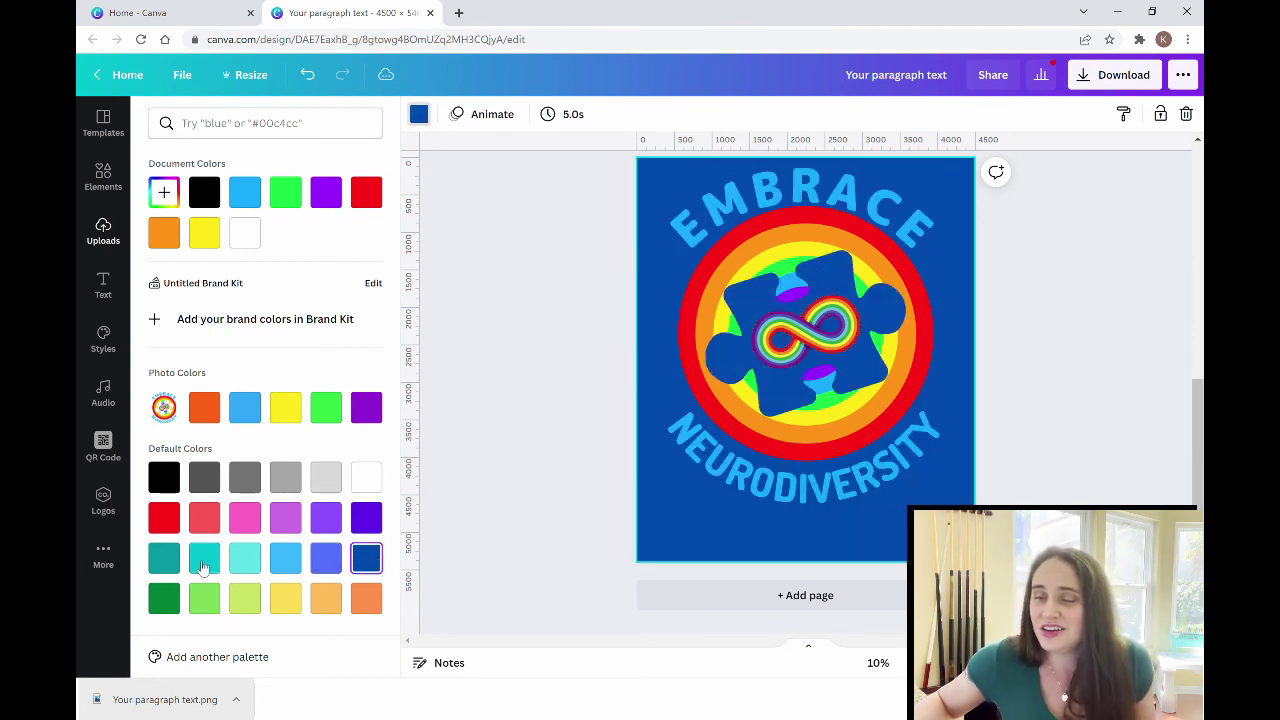
left_click(205, 566)
left_click(163, 566)
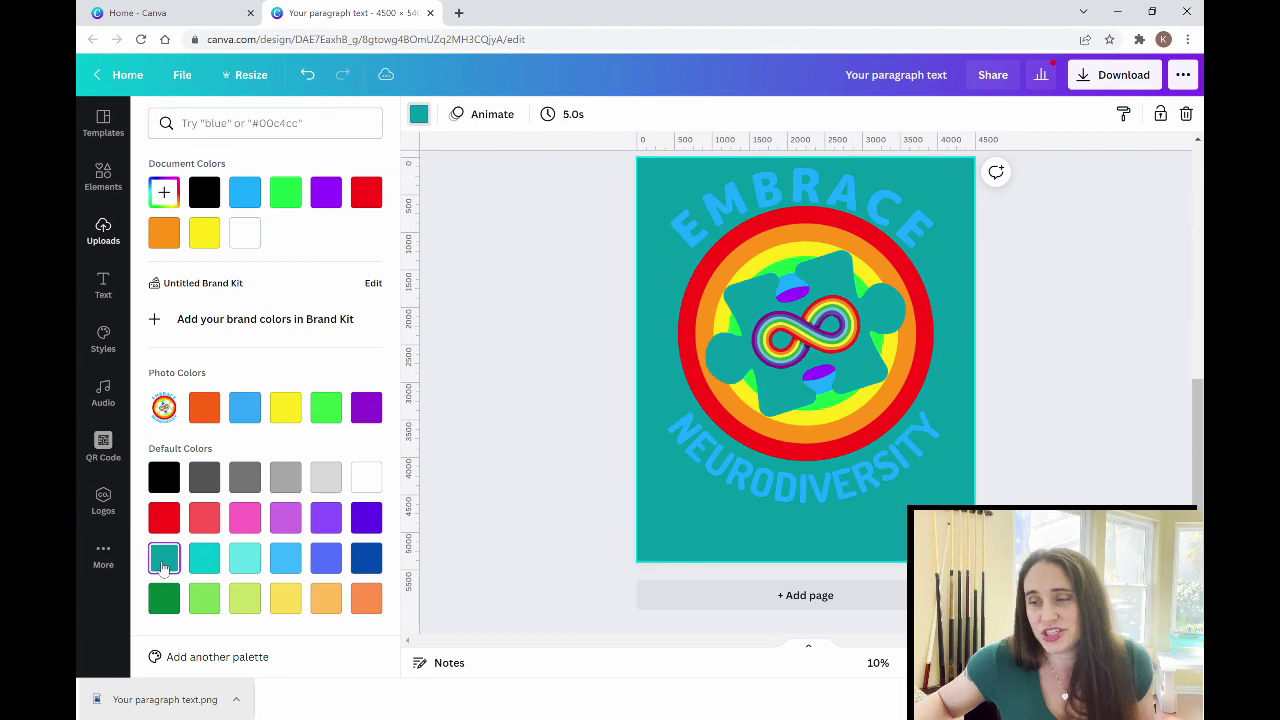
left_click(166, 598)
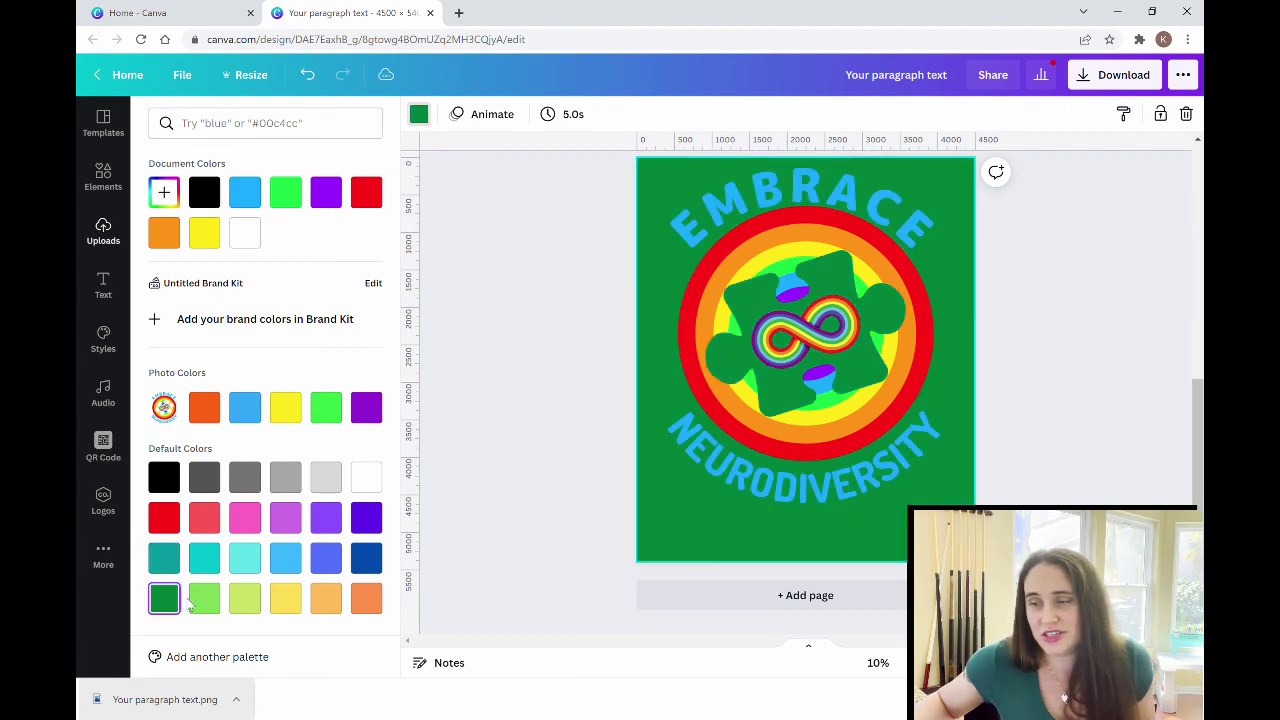
left_click(245, 604)
left_click(285, 604)
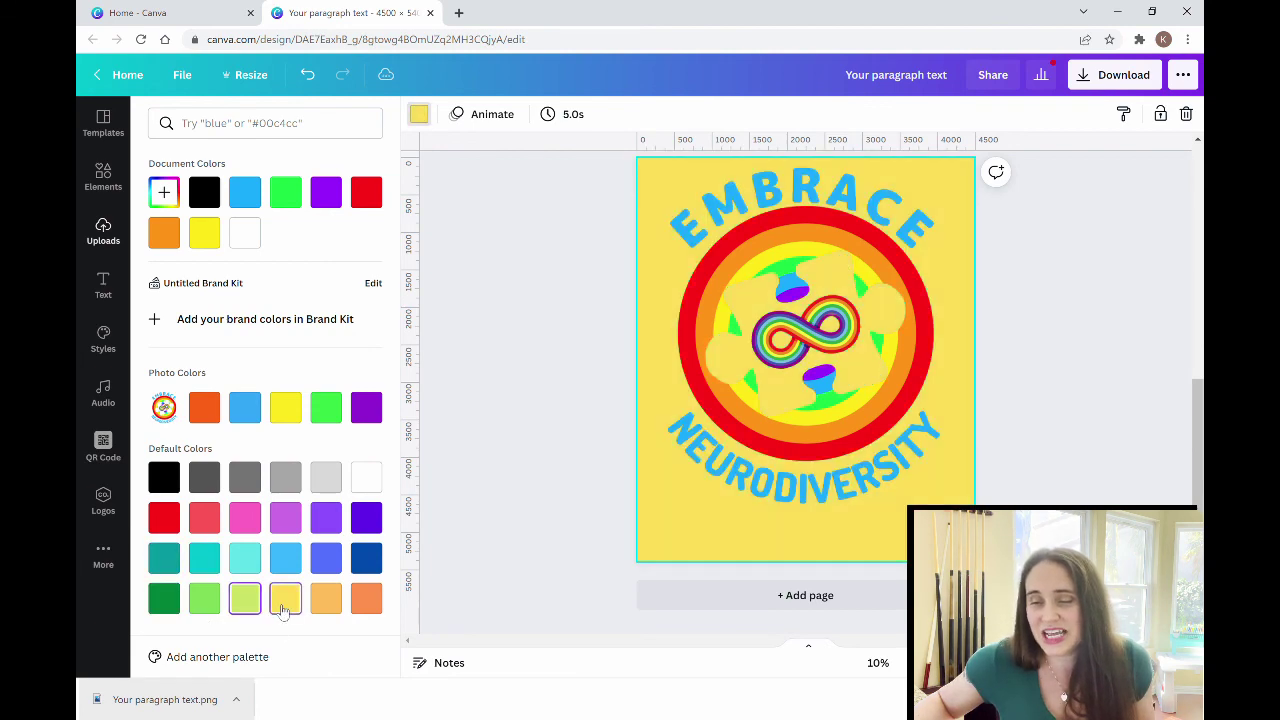
left_click(366, 604)
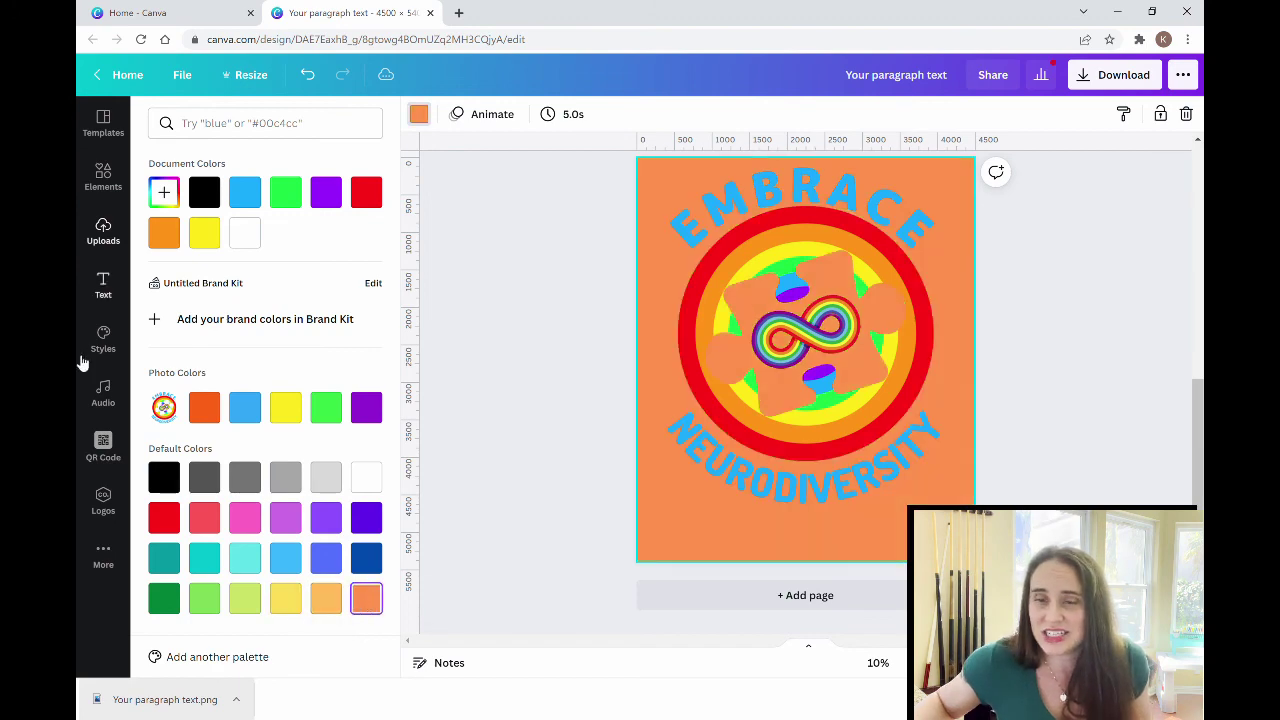
- Set the background colour of page 2 to black and close the colour choices
left_click(166, 480)
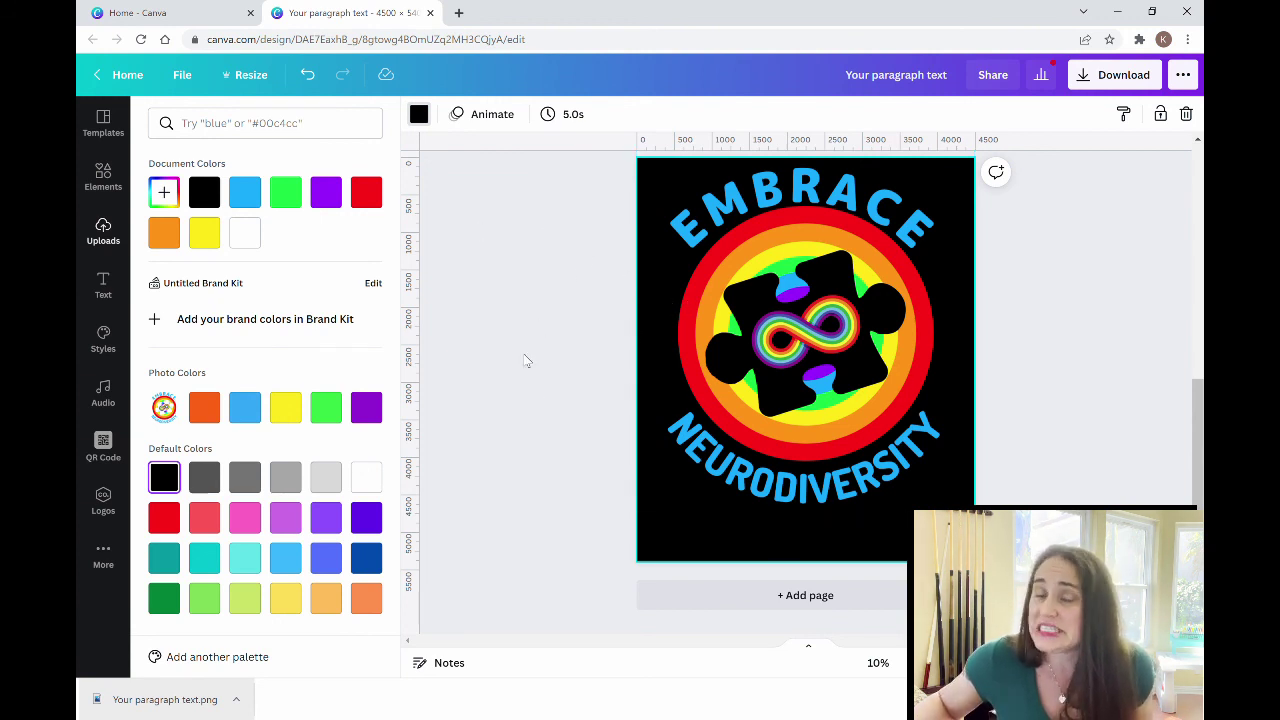
left_click(618, 324)
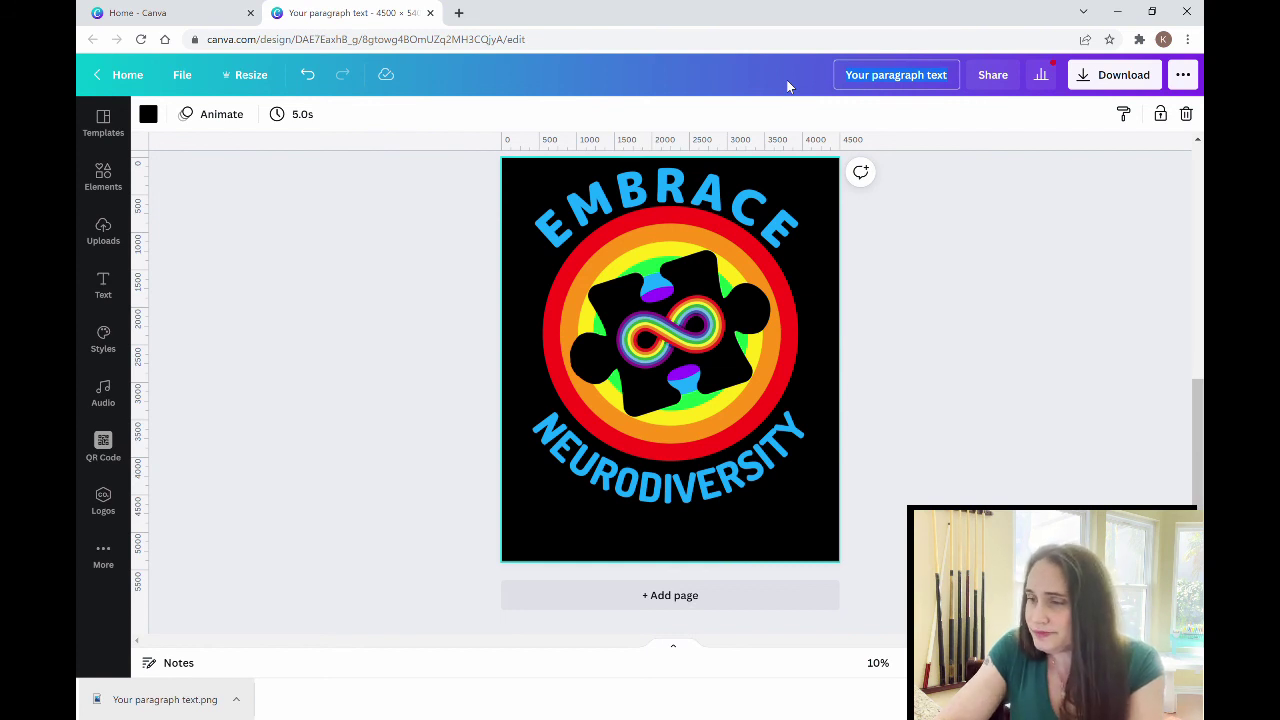
- Rename the design as EMBRACE NEURODIVERSITY
type("EMBR")
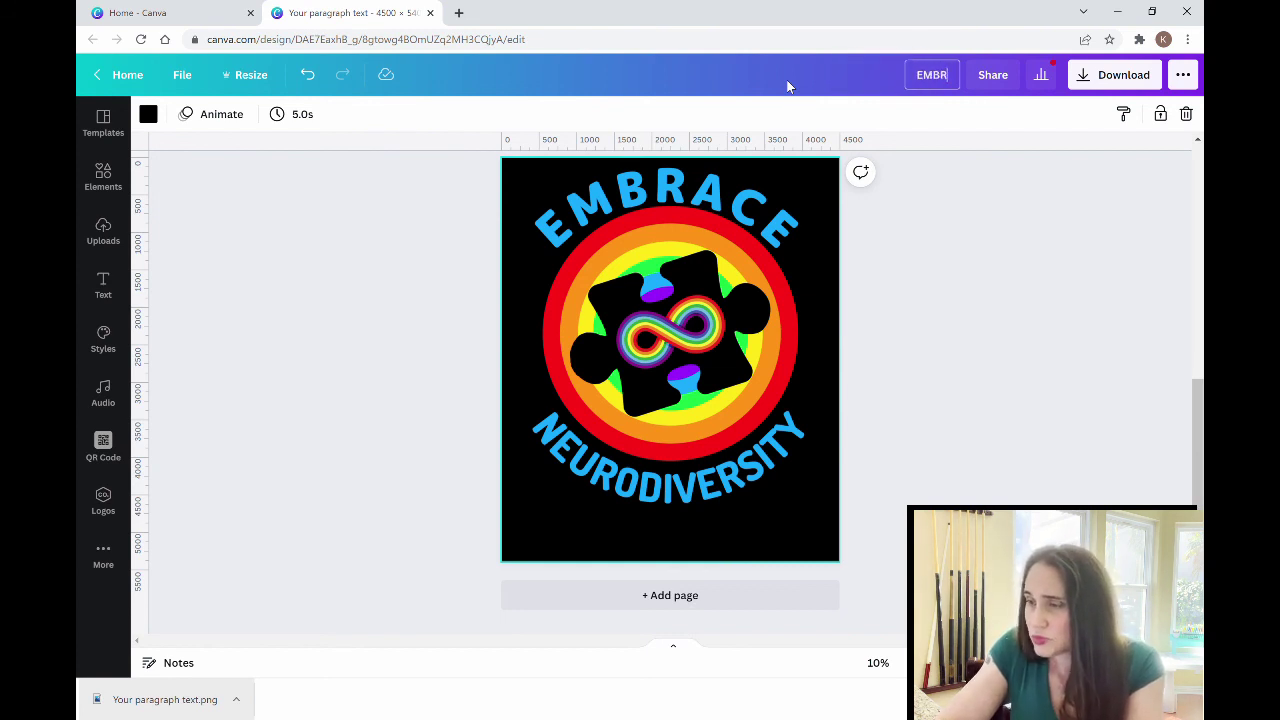
type("ACE NEURO")
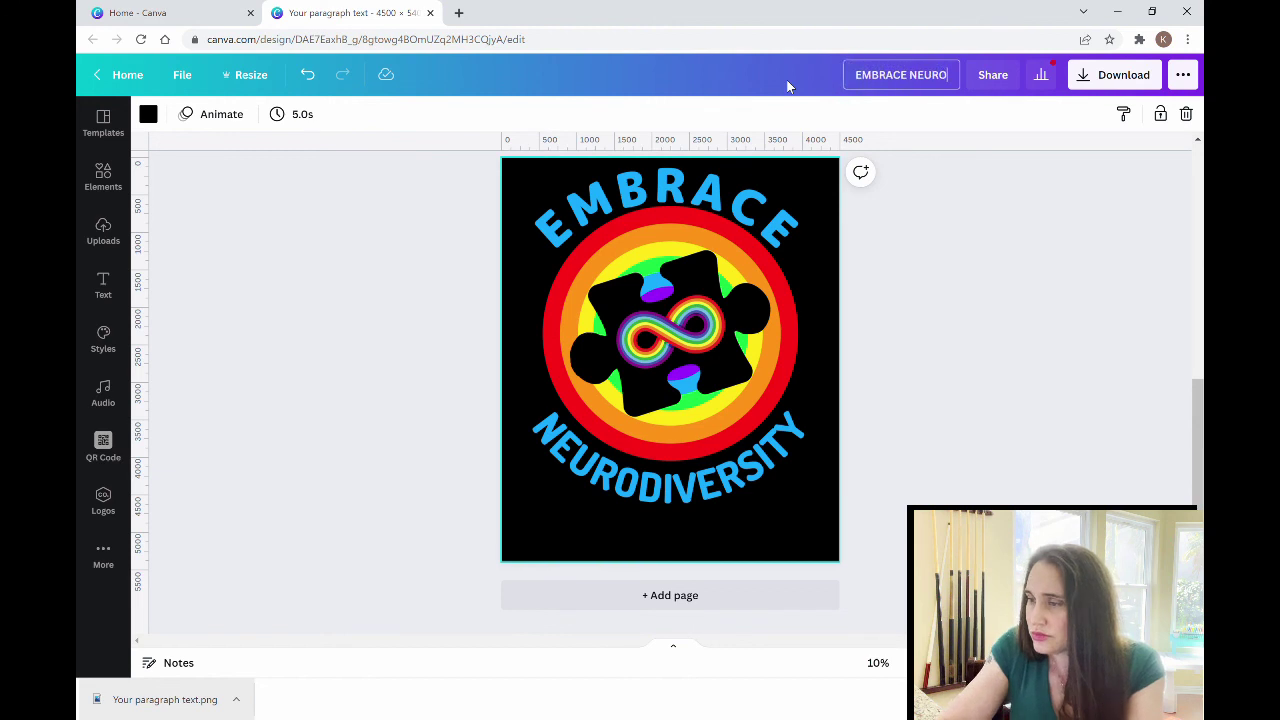
type("DIVERSITY")
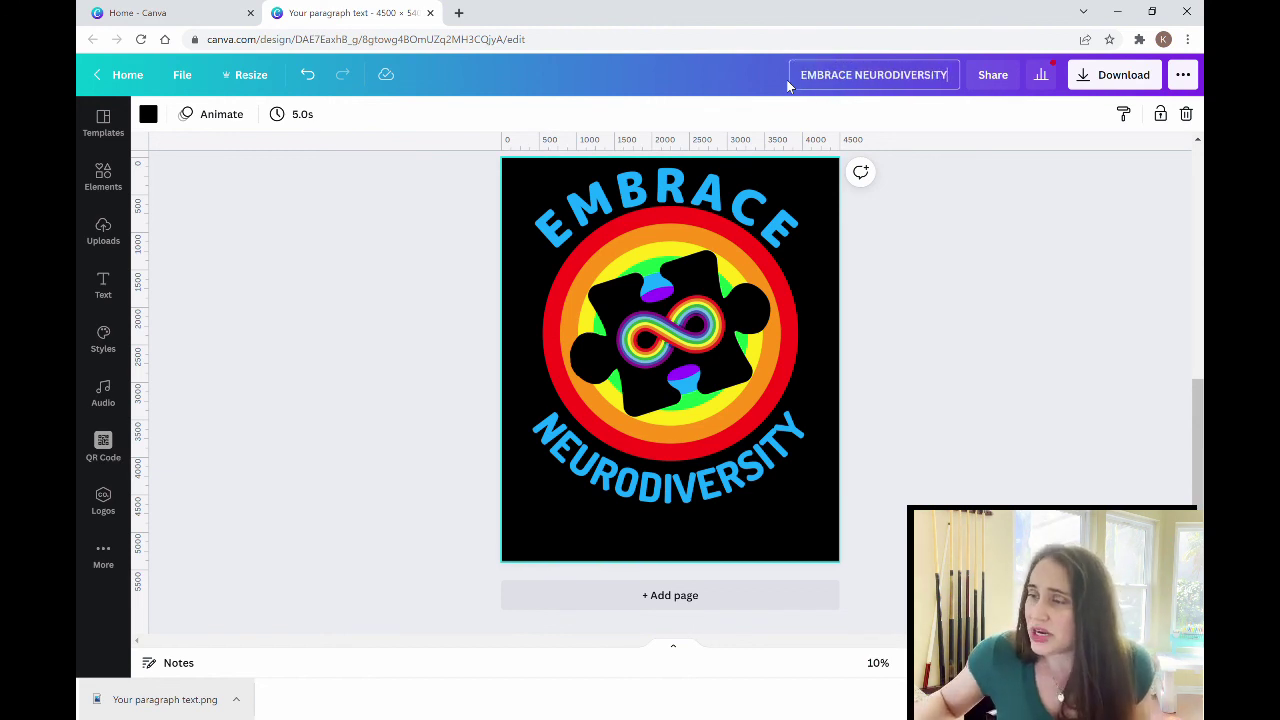
- Download only page 2 as a 4500 × 5400 px PNG with a transparent background
left_click(1085, 70)
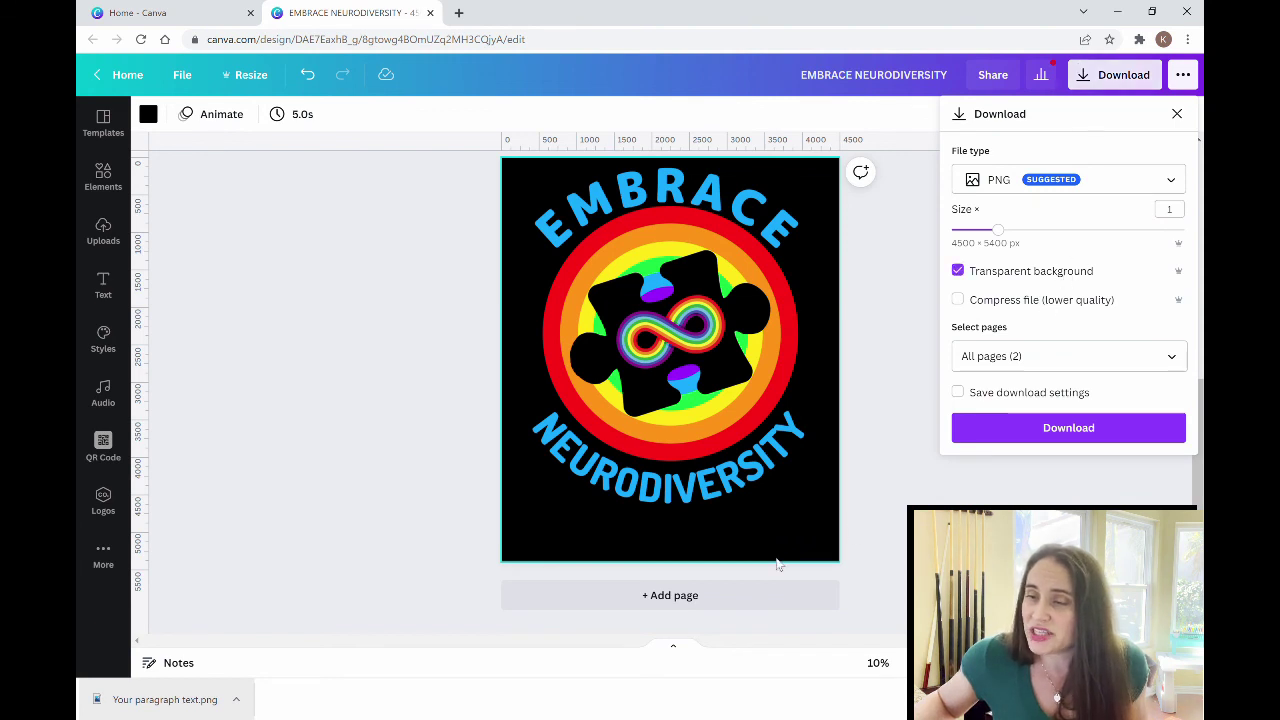
scroll(757, 175, "up", 3)
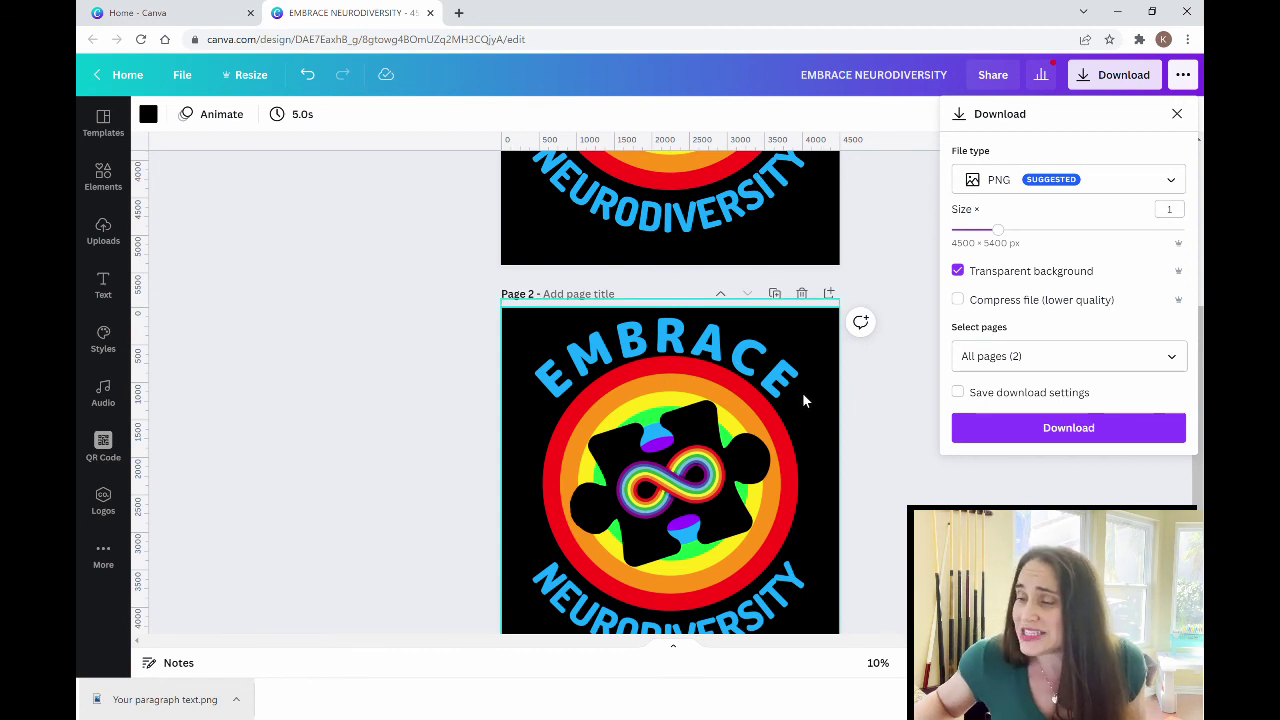
scroll(802, 392, "down", 3)
left_click(1171, 360)
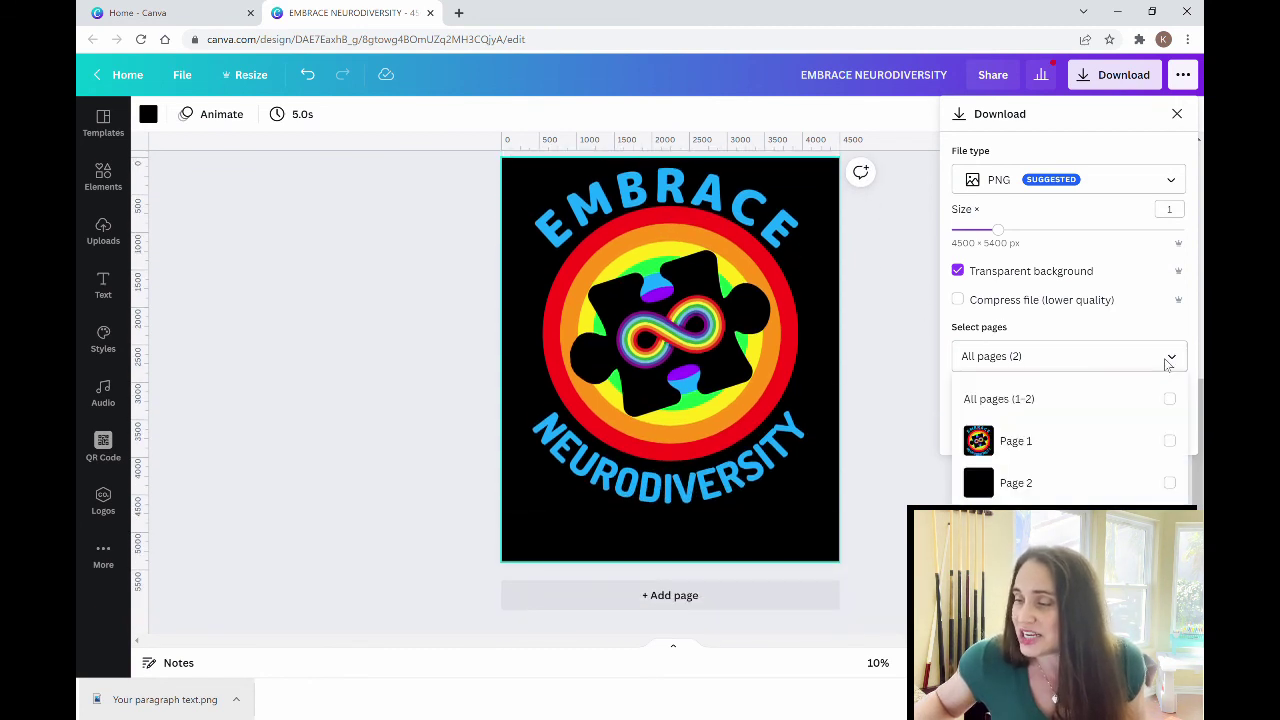
left_click(1178, 488)
left_click(1136, 312)
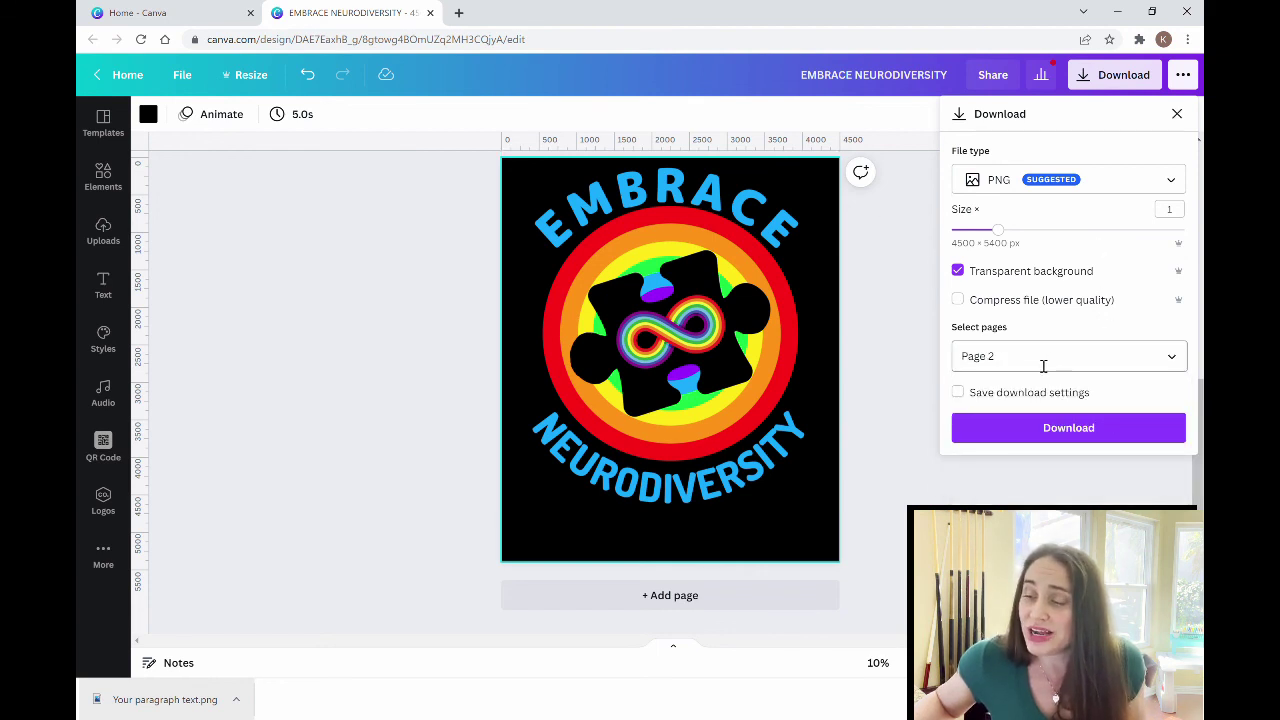
left_click(1090, 438)
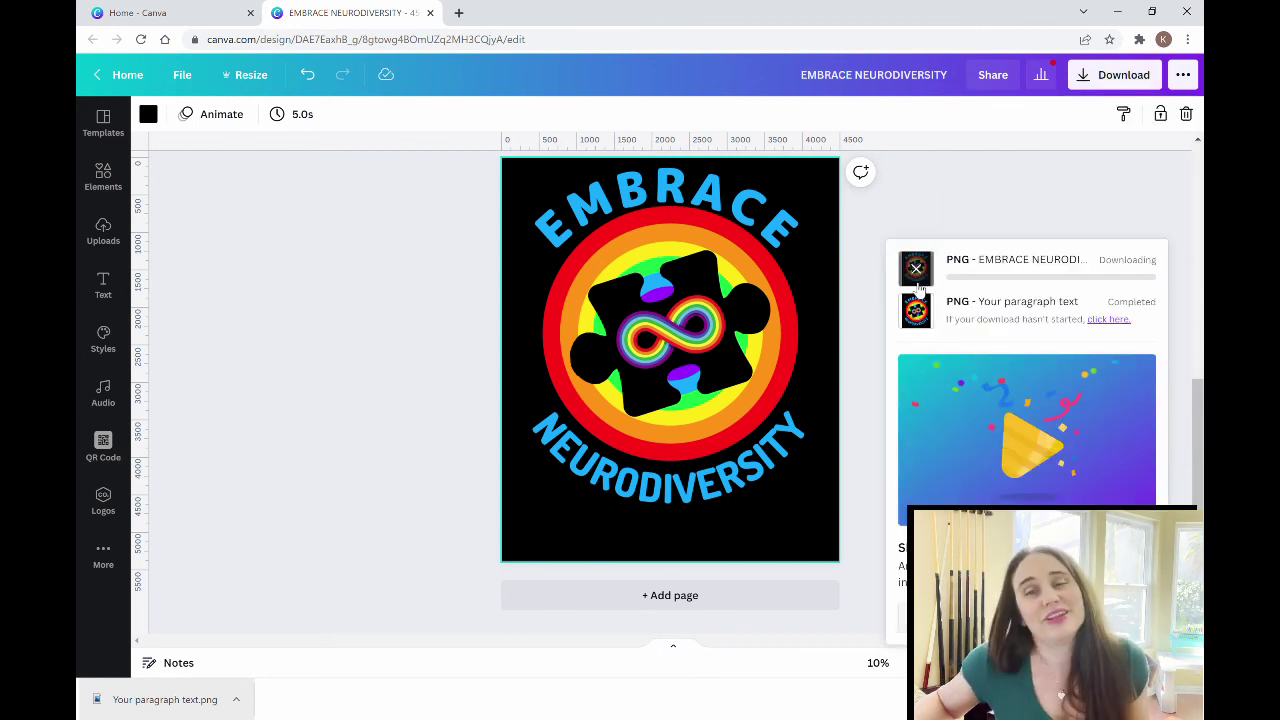